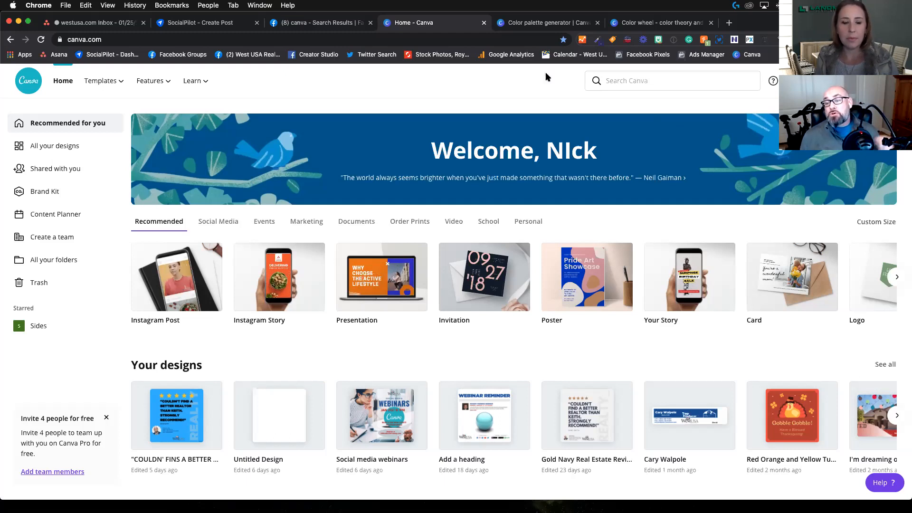
Step: Generate color palettes from the narrow-home interior photo and the living-room ideas photo in the Canva Class Photos folder
left_click(511, 24)
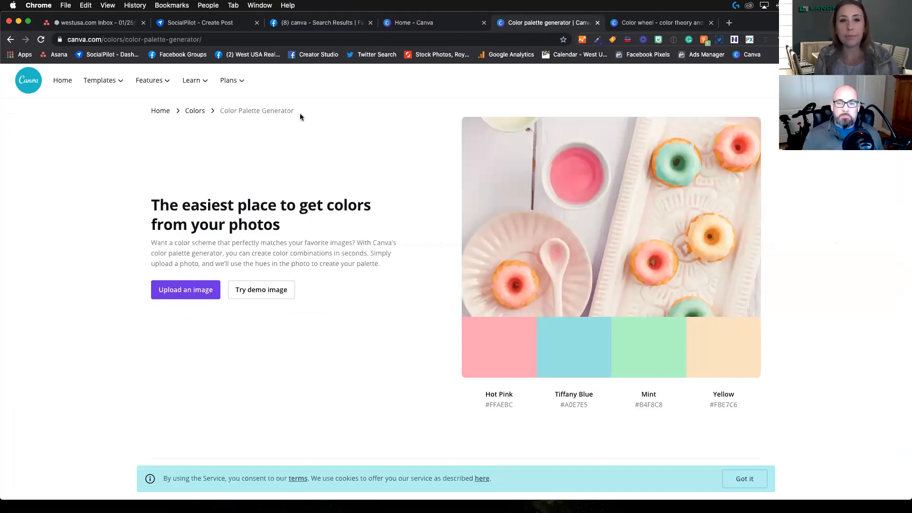
left_click(399, 24)
mouse_move(164, 85)
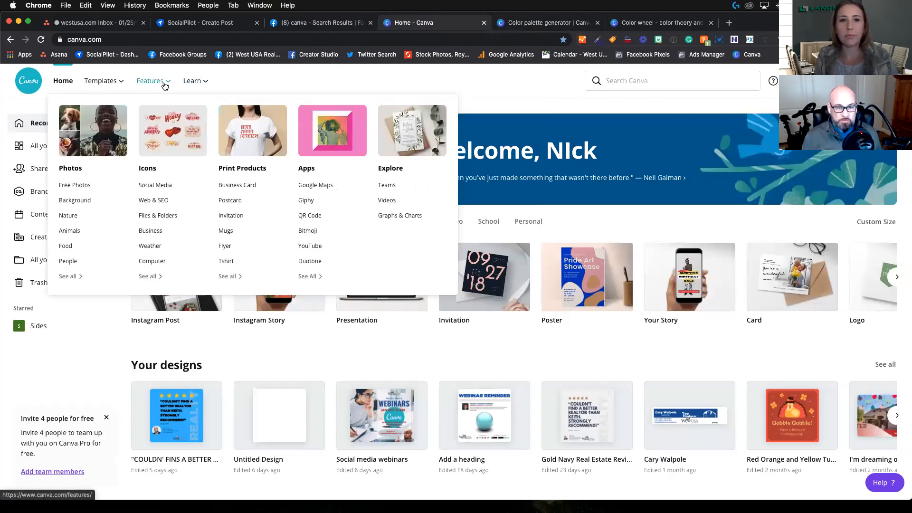
left_click(546, 23)
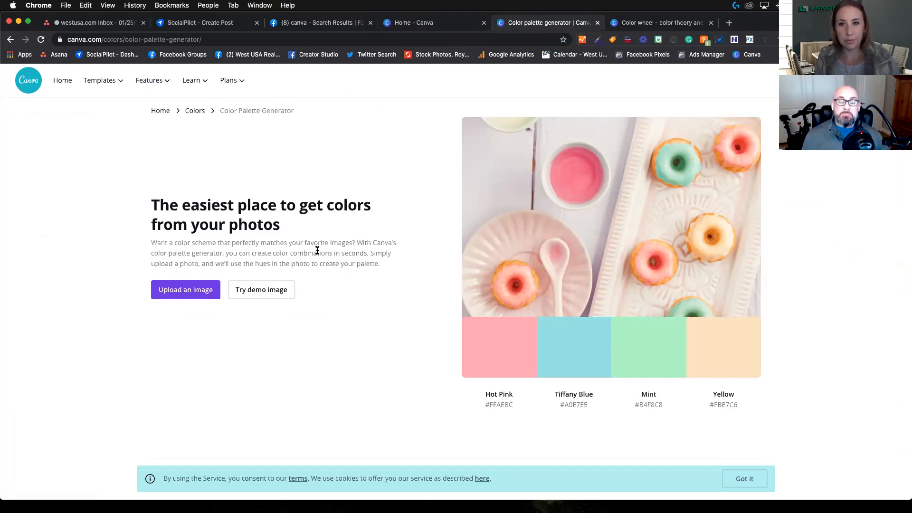
left_click(196, 296)
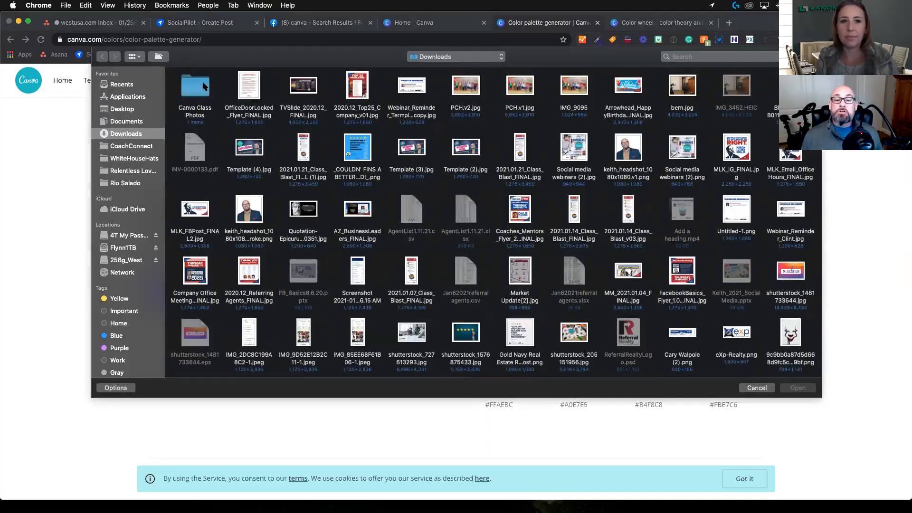
double_click(204, 86)
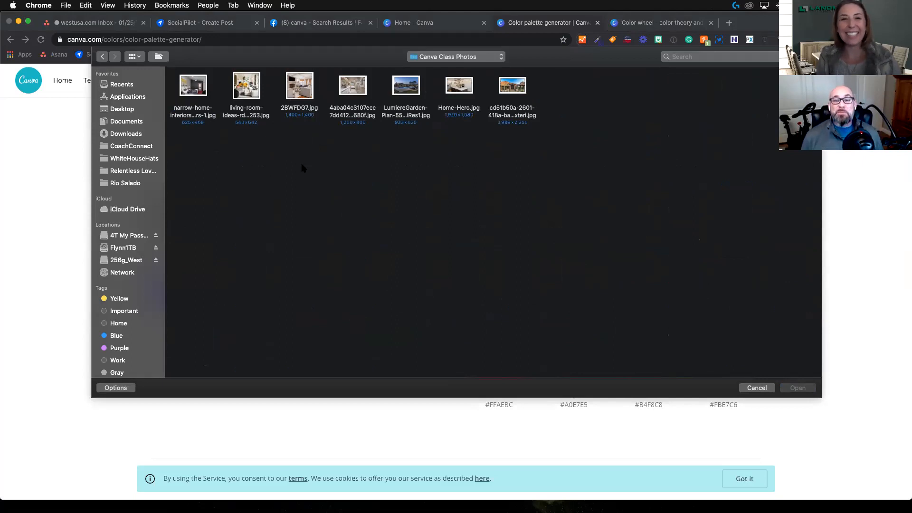
double_click(199, 86)
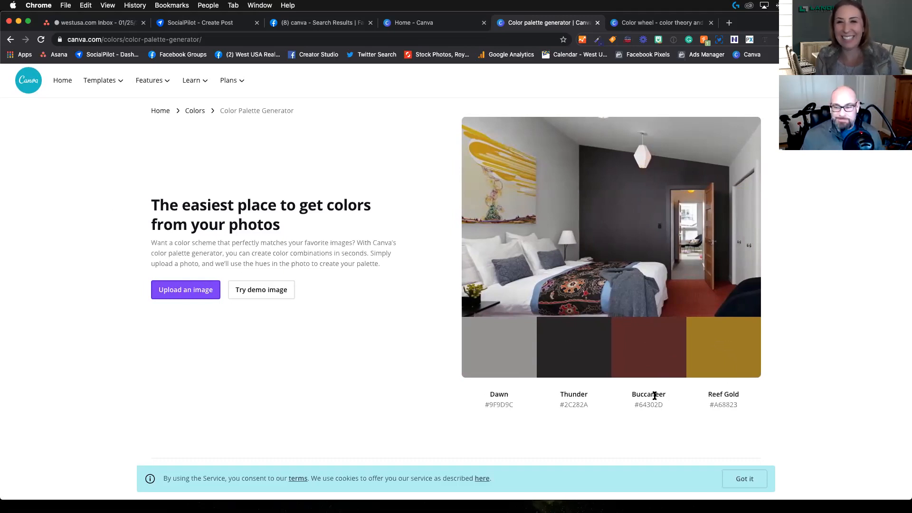
left_click(181, 292)
double_click(246, 90)
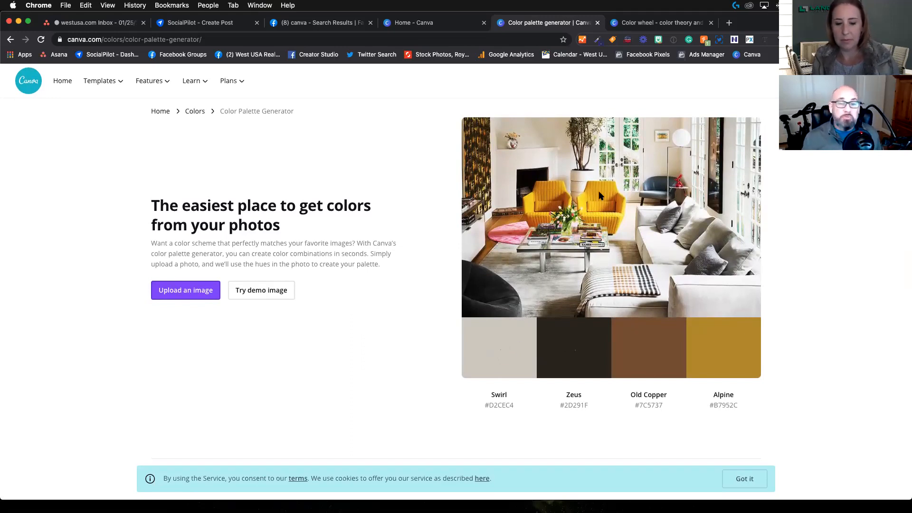
Step: Open the color wheel page and pick the orange #cd8032 as the base color
left_click(667, 28)
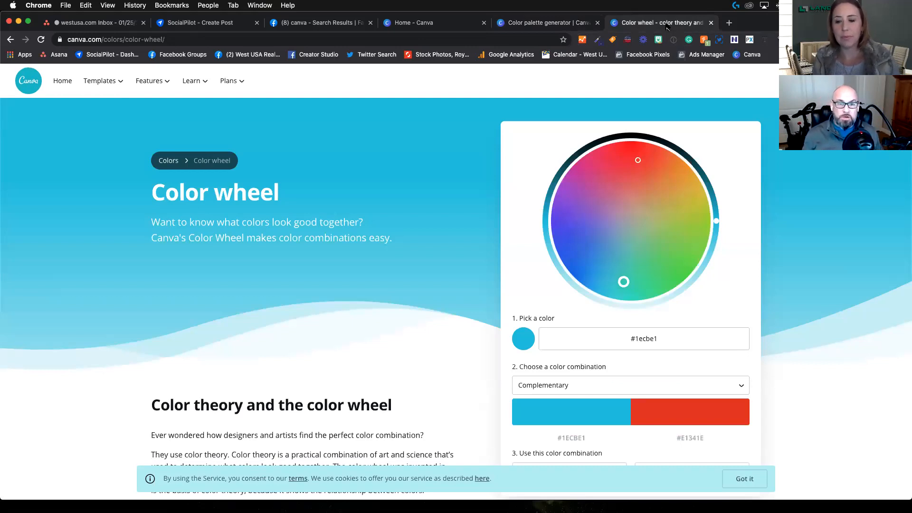
scroll(373, 284, "down", 1)
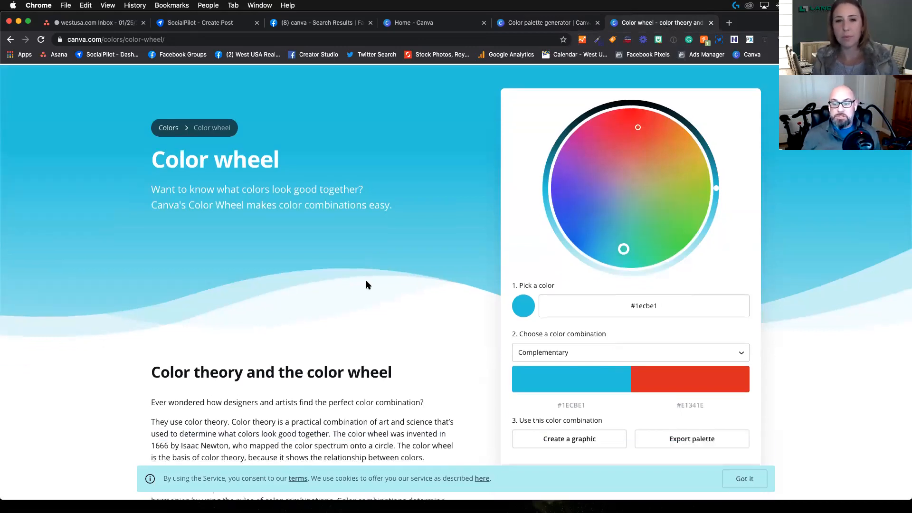
left_click_drag(624, 255, 655, 152)
scroll(647, 340, "down", 3)
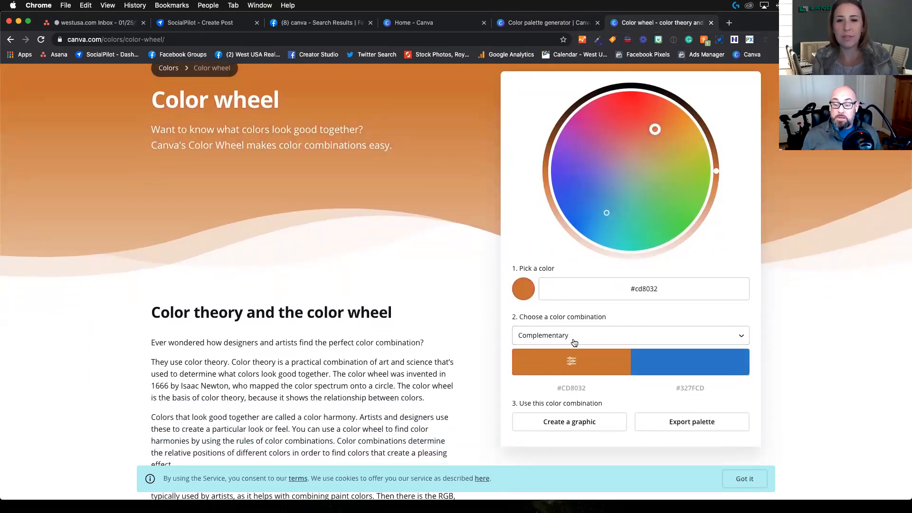
Step: Try the Analogous color combination, and settle on Tetradic for the orange base color
left_click(644, 340)
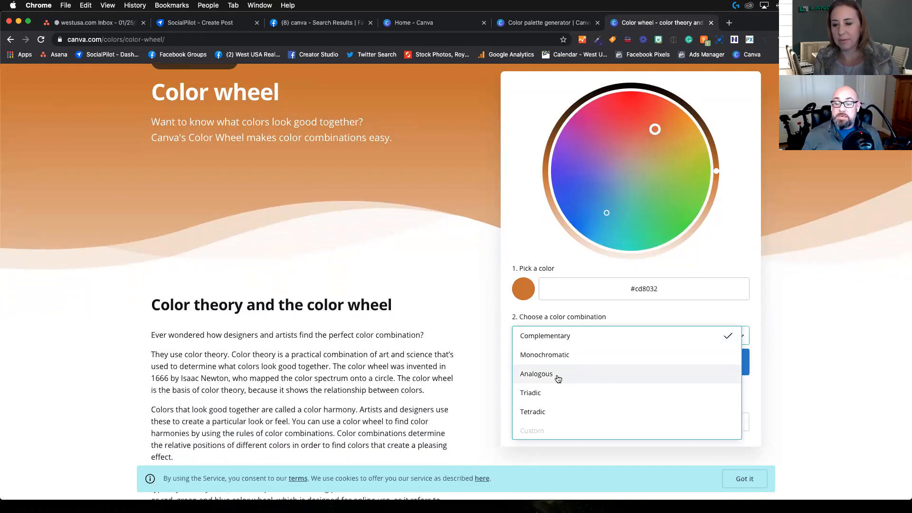
left_click(556, 374)
left_click(551, 335)
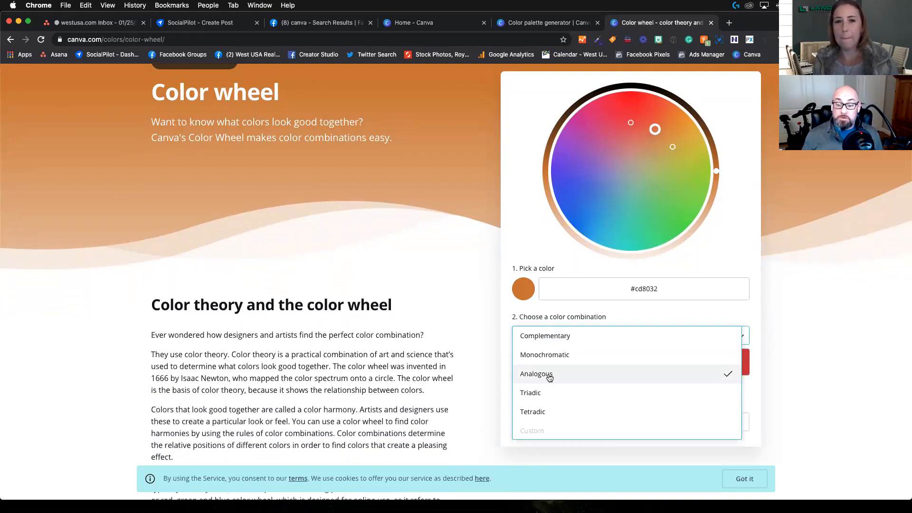
left_click(533, 412)
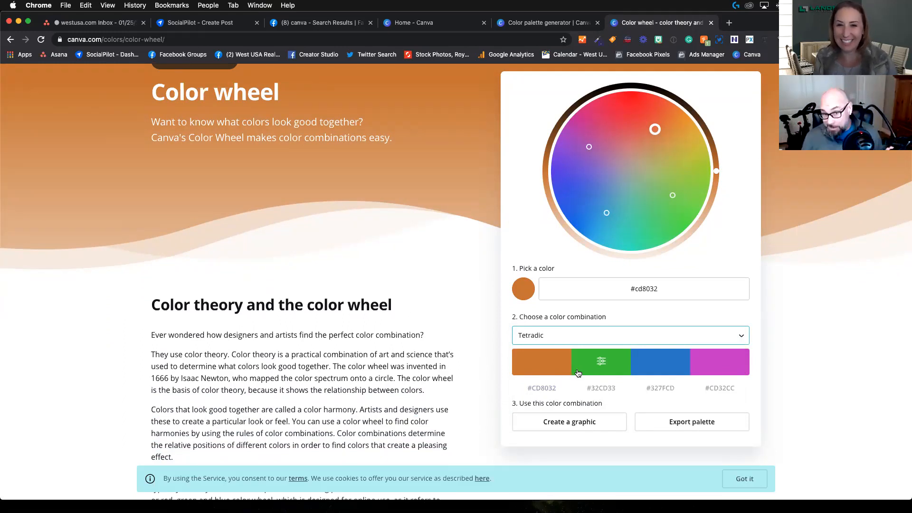
Step: Read the color theory and color combinations explanations on the color wheel page
scroll(369, 344, "down", 3)
scroll(371, 344, "down", 5)
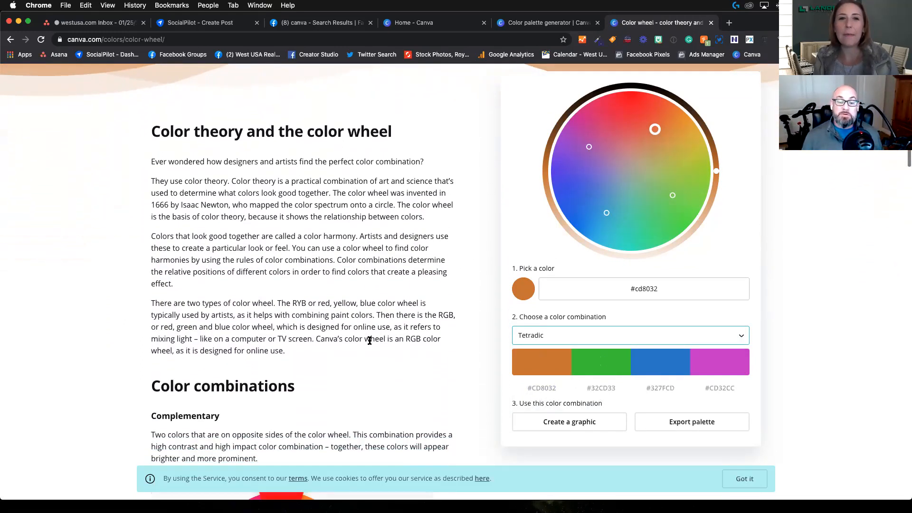
scroll(368, 335, "down", 2)
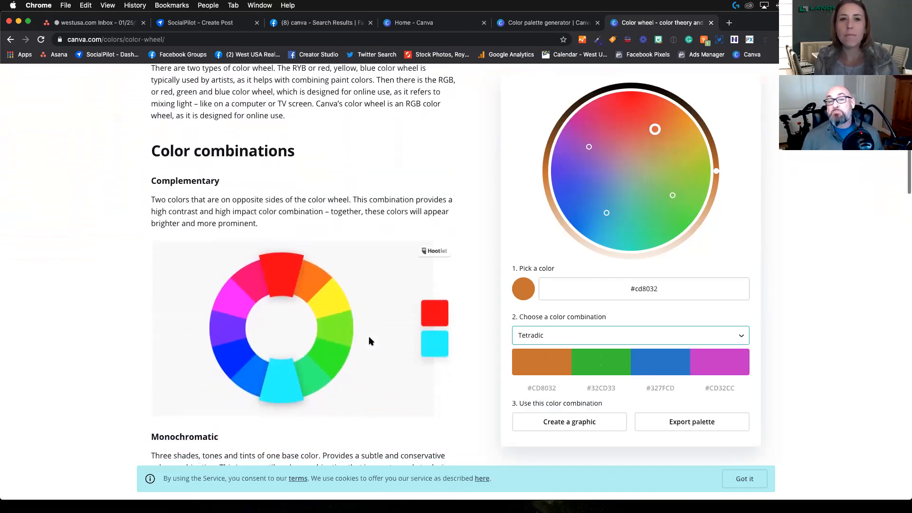
scroll(398, 203, "up", 8)
scroll(401, 205, "up", 5)
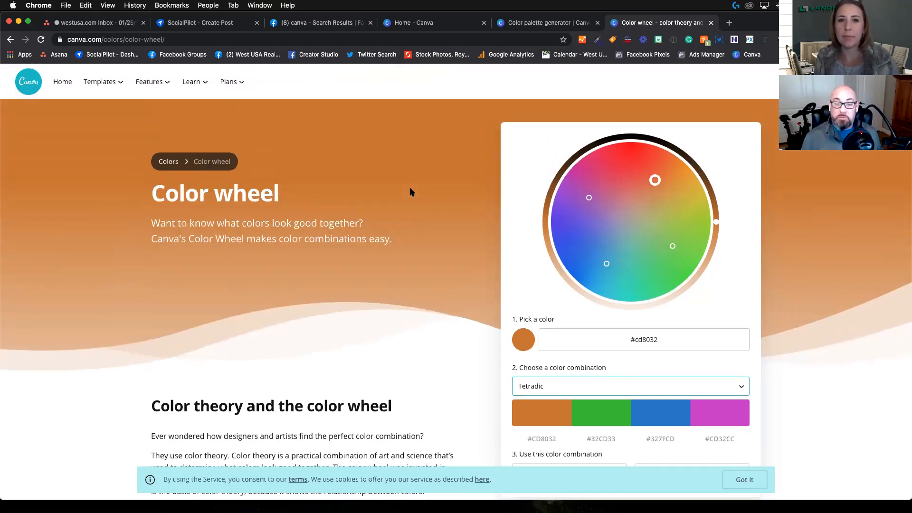
Step: Return to the Canva home page and search for "instagrm" to look over the Instagram design formats
left_click(542, 24)
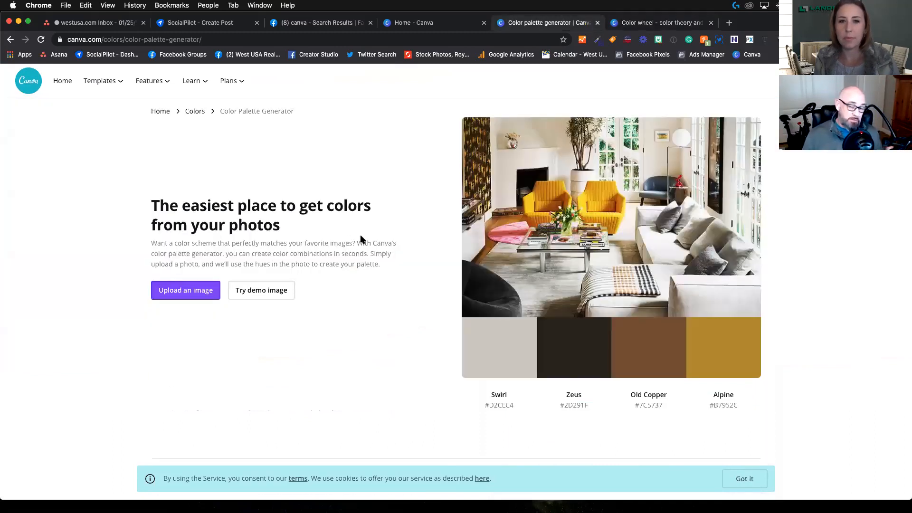
left_click(418, 24)
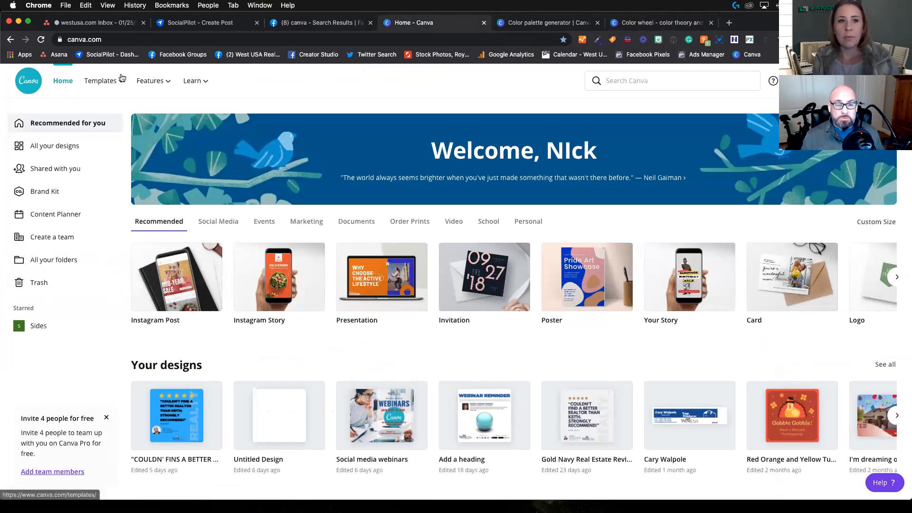
mouse_move(138, 88)
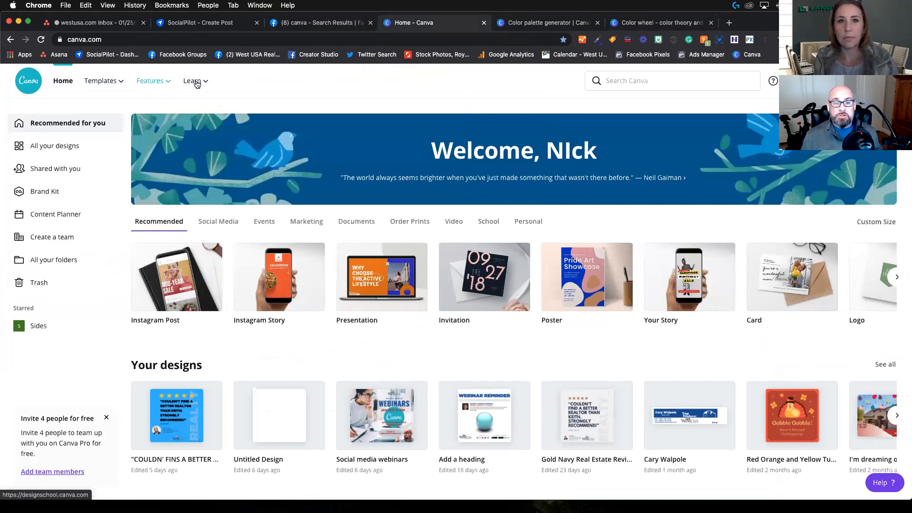
mouse_move(195, 83)
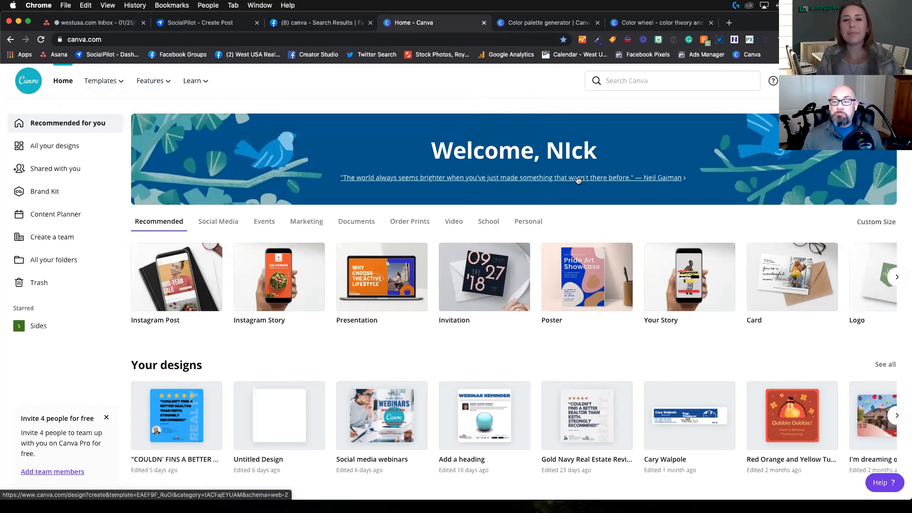
left_click(634, 84)
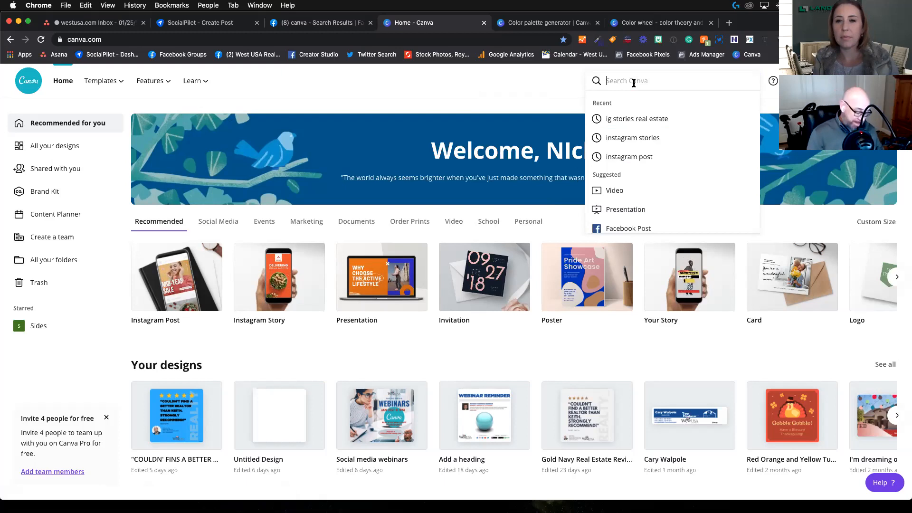
type("ista")
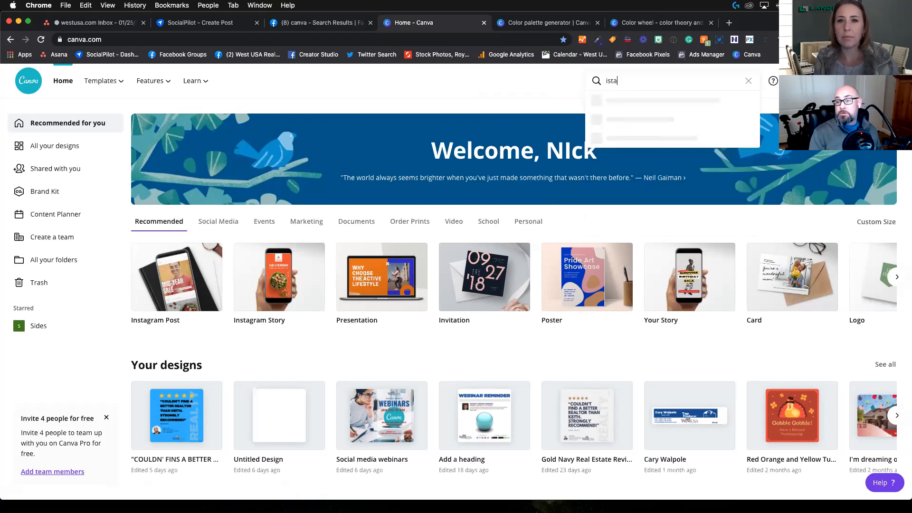
key("BackSpace")
key("BackSpace")
key("BackSpace")
key("BackSpace")
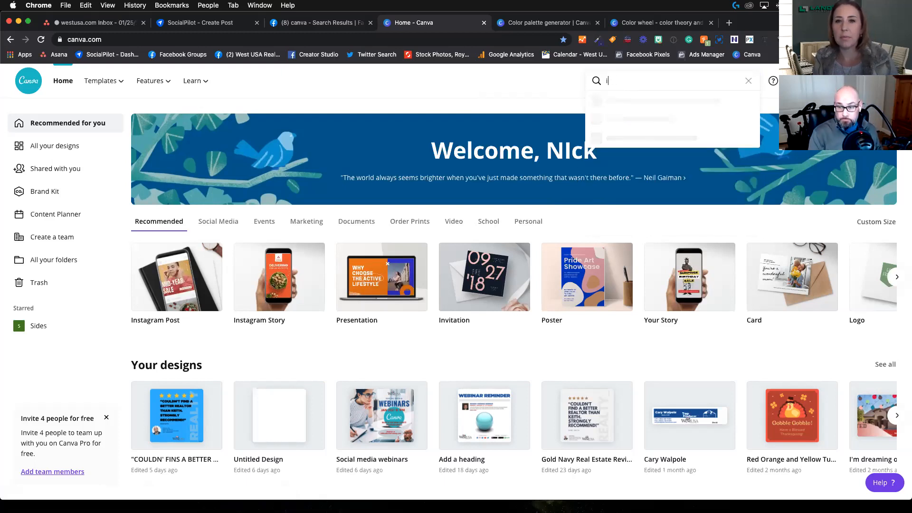
type("inst")
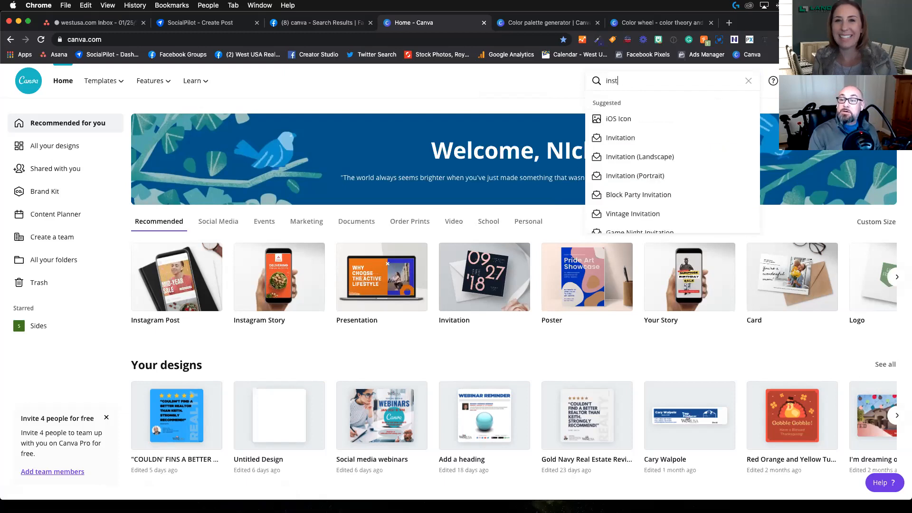
type("agrm")
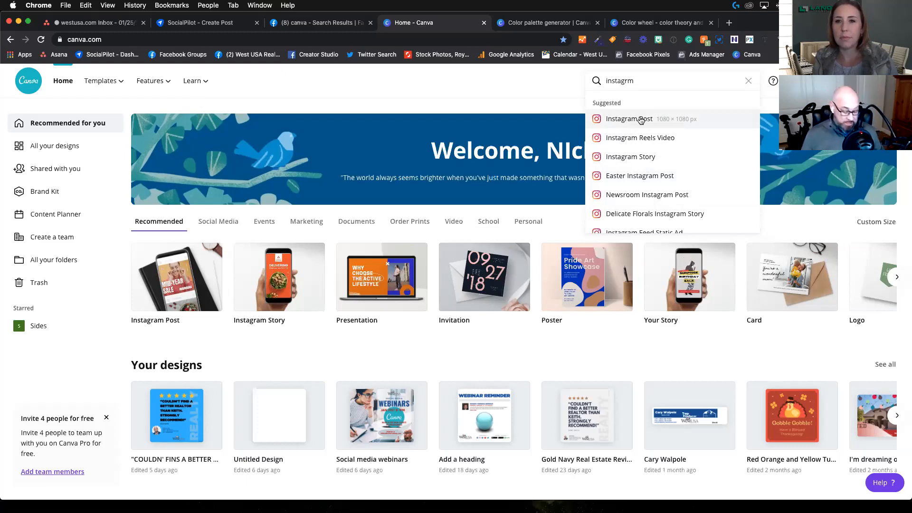
Step: Replace the search with "faceb" and look through the suggested Facebook design formats and their sizes
key("BackSpace")
key("BackSpace")
key("BackSpace")
key("BackSpace")
key("BackSpace")
key("BackSpace")
key("BackSpace")
key("BackSpace")
type("face")
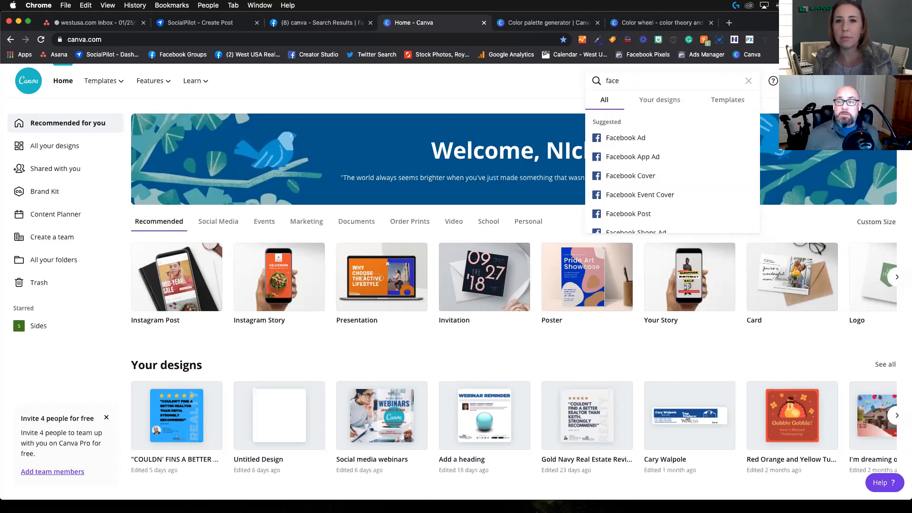
type("b")
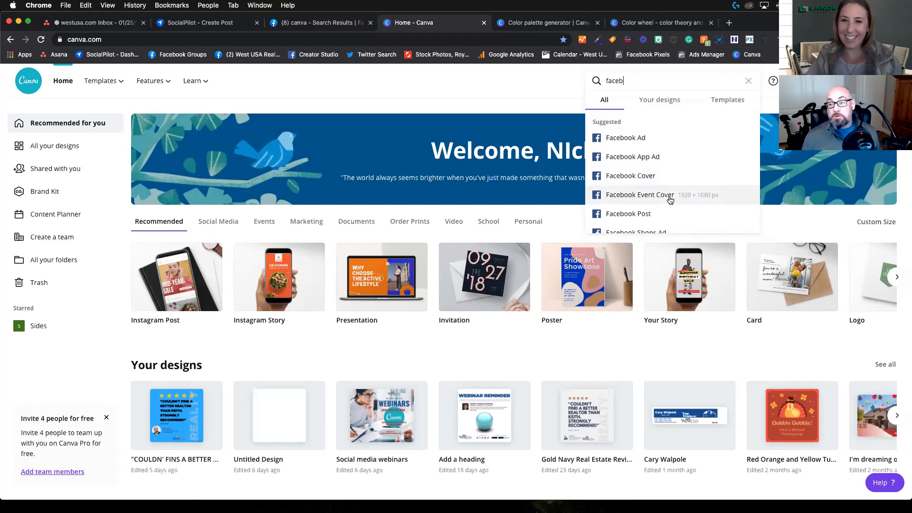
scroll(665, 190, "down", 4)
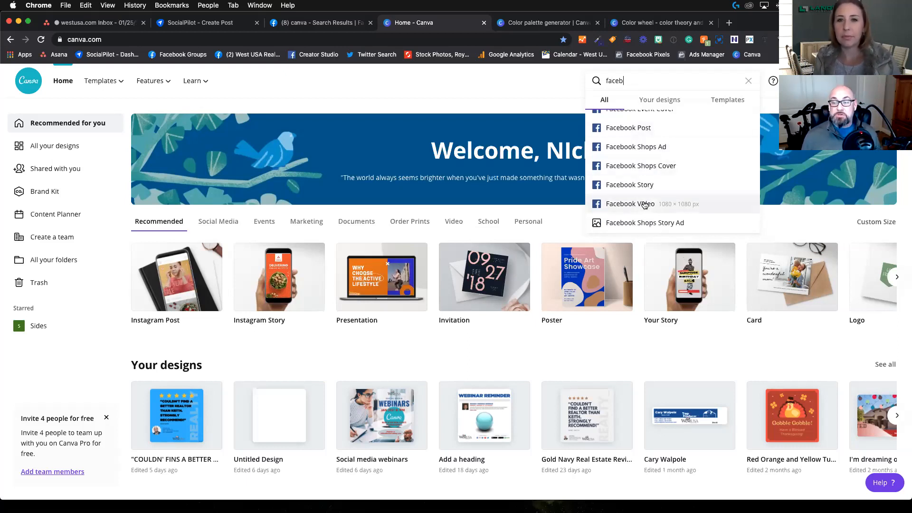
scroll(644, 204, "up", 4)
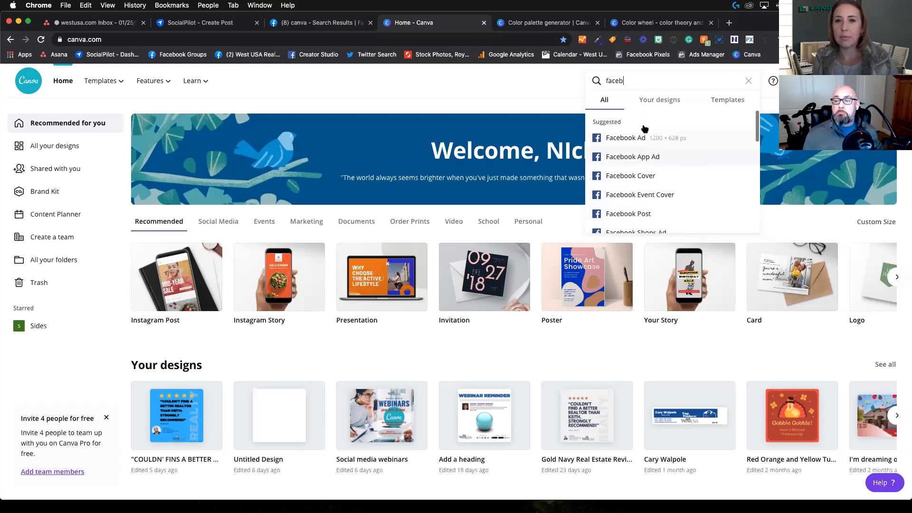
Step: Search for "real estate", open the Real Estate Newsletter suggestion and browse its templates
key("BackSpace")
key("BackSpace")
key("BackSpace")
key("BackSpace")
key("BackSpace")
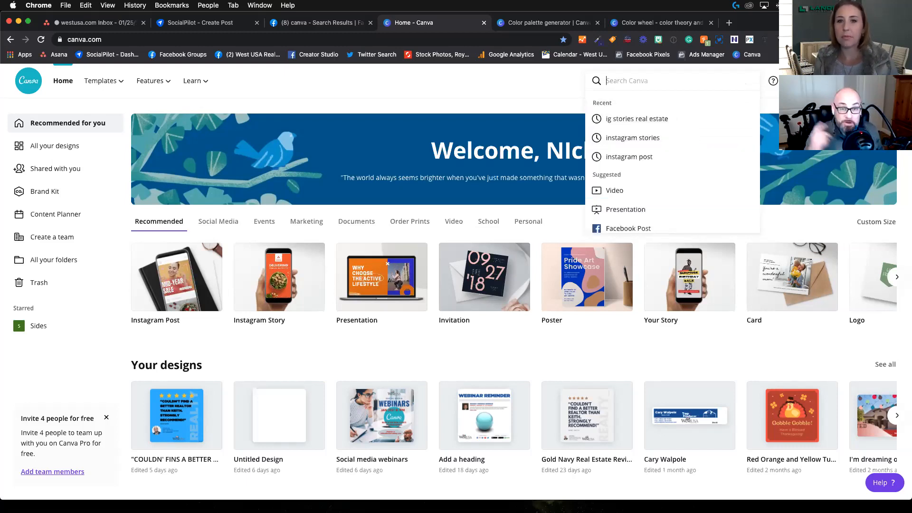
type("real est")
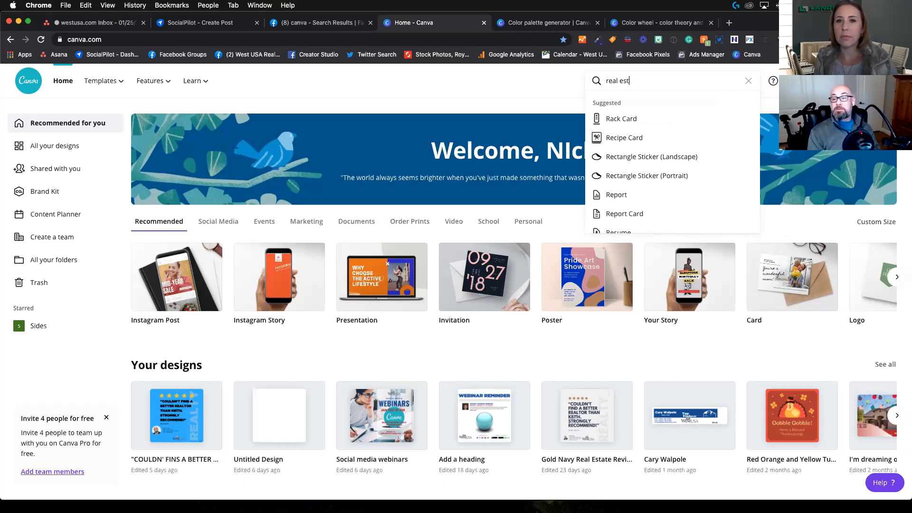
type("ate")
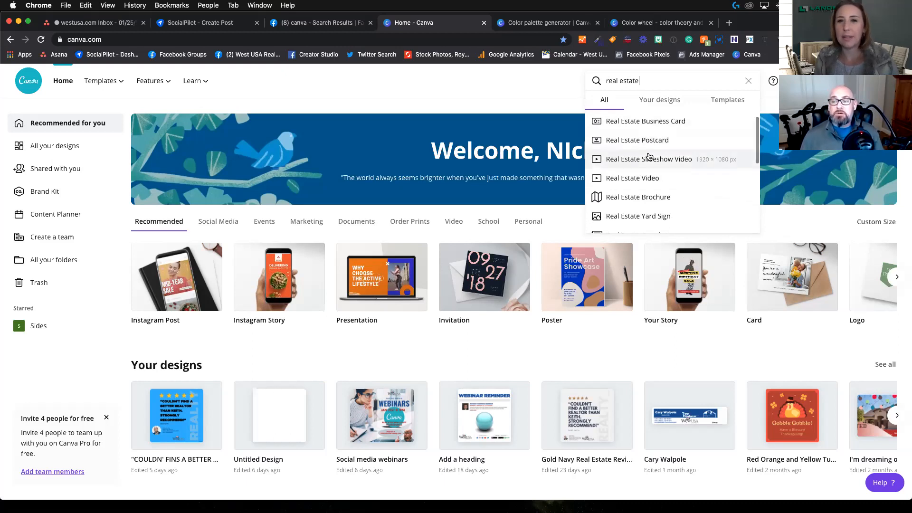
scroll(646, 176, "down", 1)
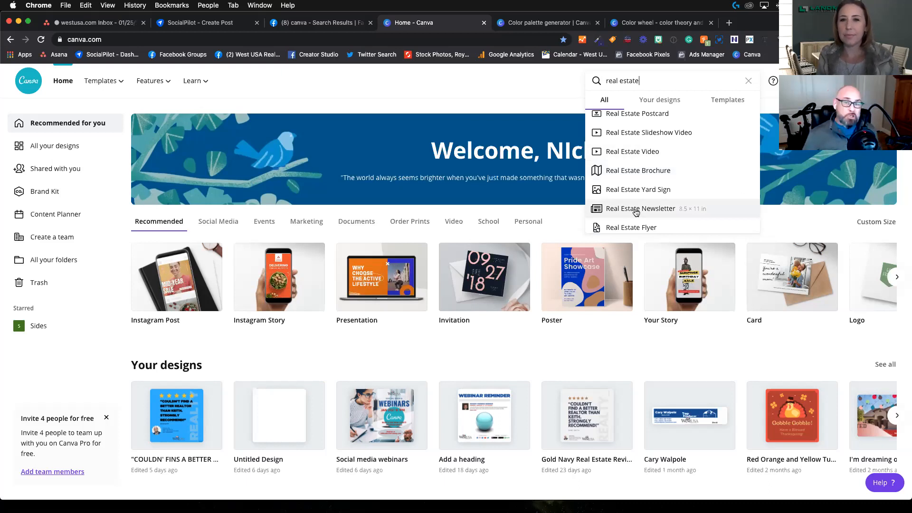
left_click(636, 213)
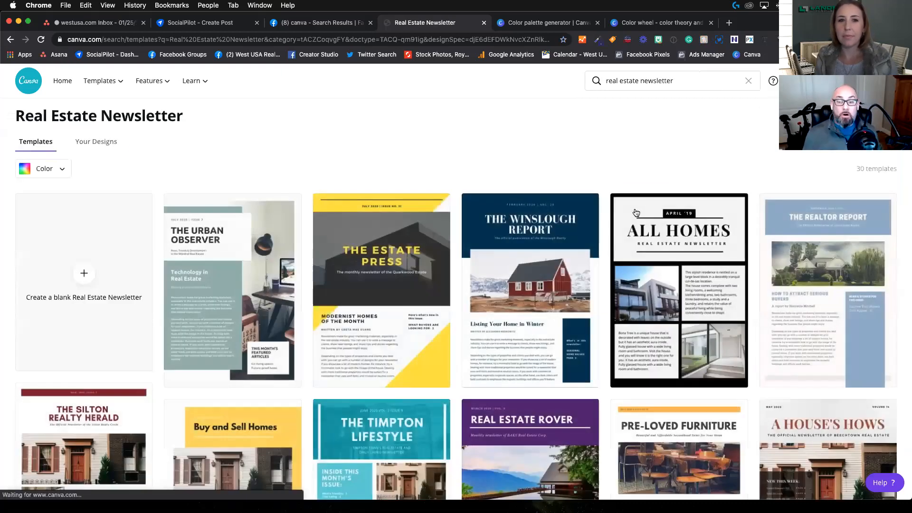
scroll(472, 142, "down", 3)
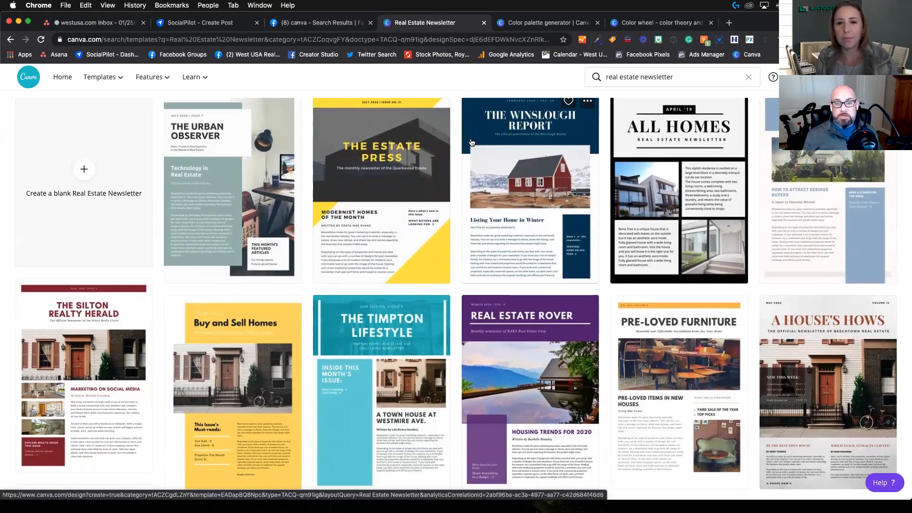
Step: Open the red and white Home Finder real estate newsletter template and apply its Glamorous Mansion layout to page 1
scroll(523, 224, "down", 4)
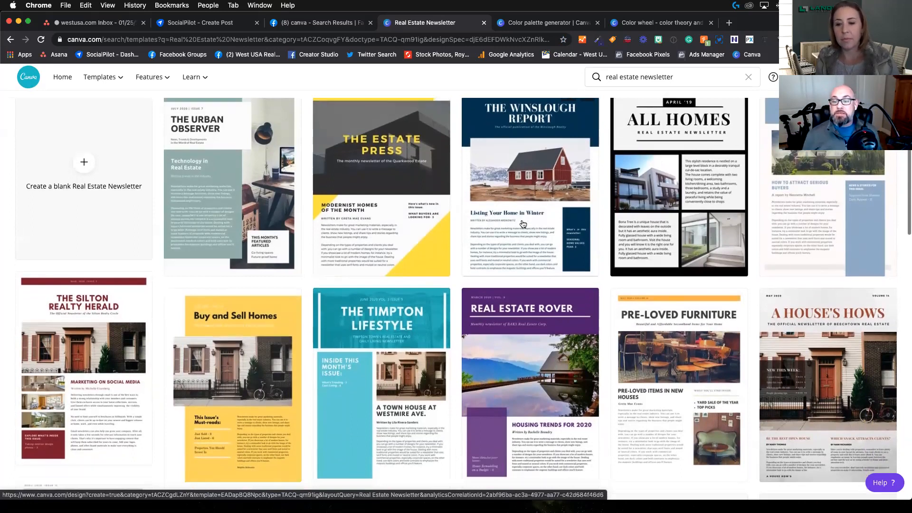
scroll(522, 223, "down", 2)
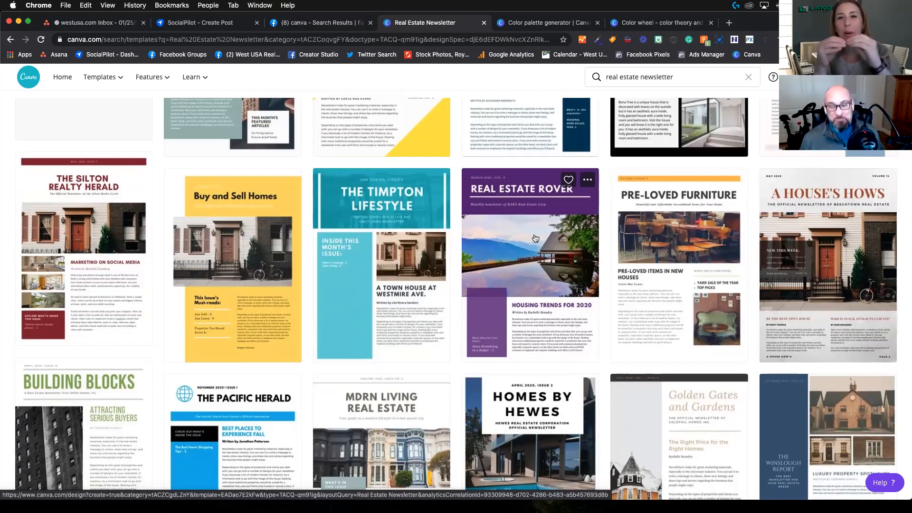
scroll(536, 239, "down", 6)
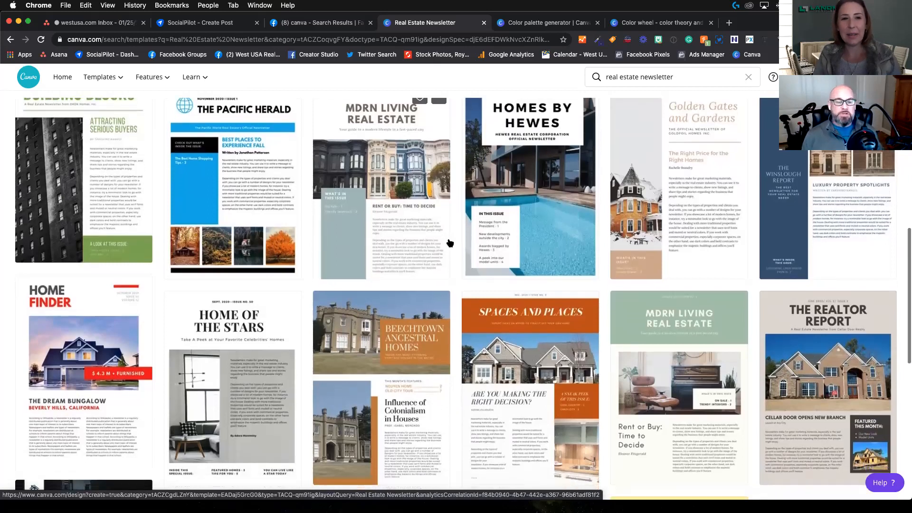
scroll(448, 242, "down", 3)
left_click(92, 255)
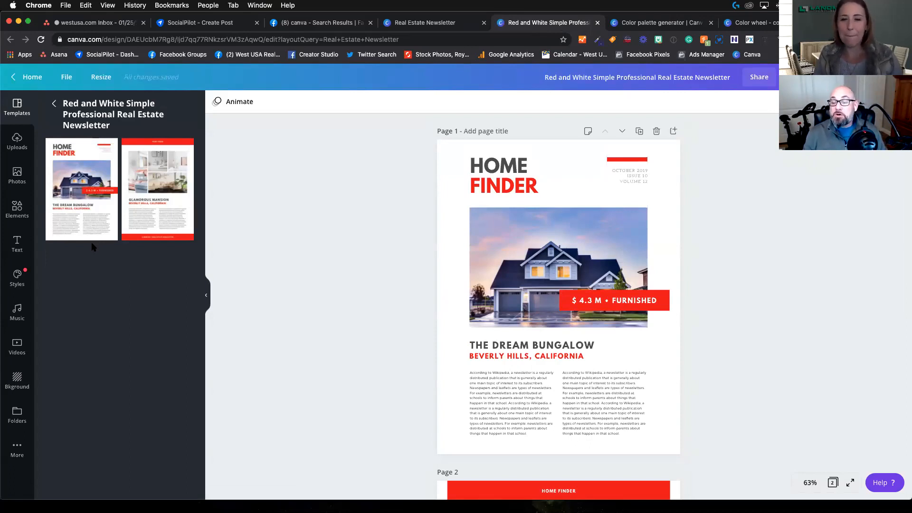
left_click(168, 209)
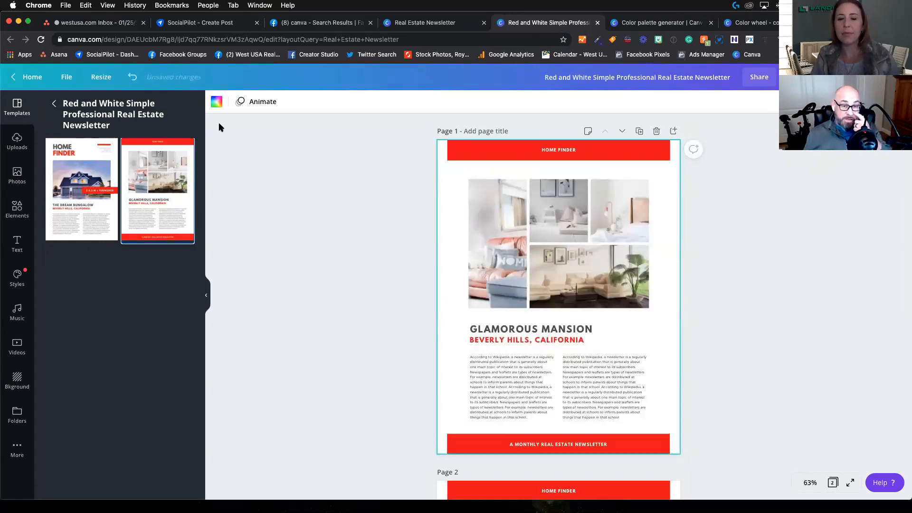
Step: Return to the home page, open the collection of all your designs and look through the existing designs
left_click(28, 76)
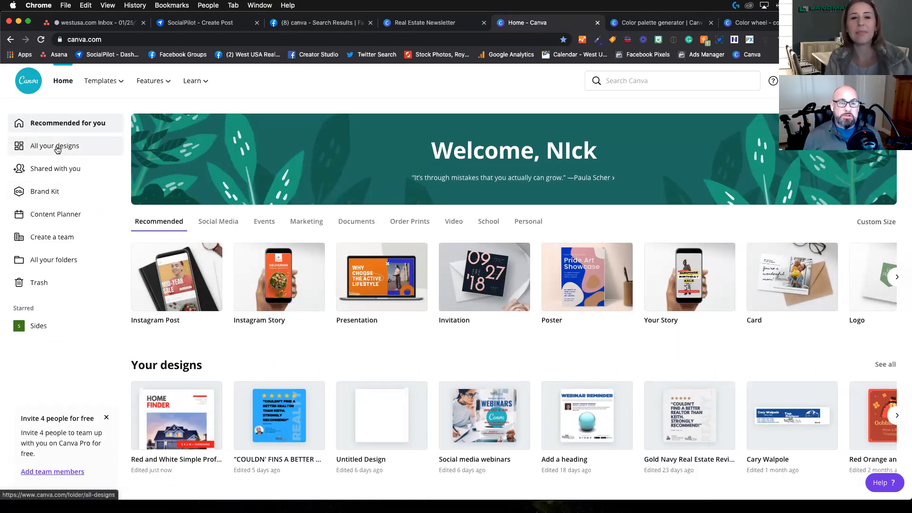
left_click(57, 148)
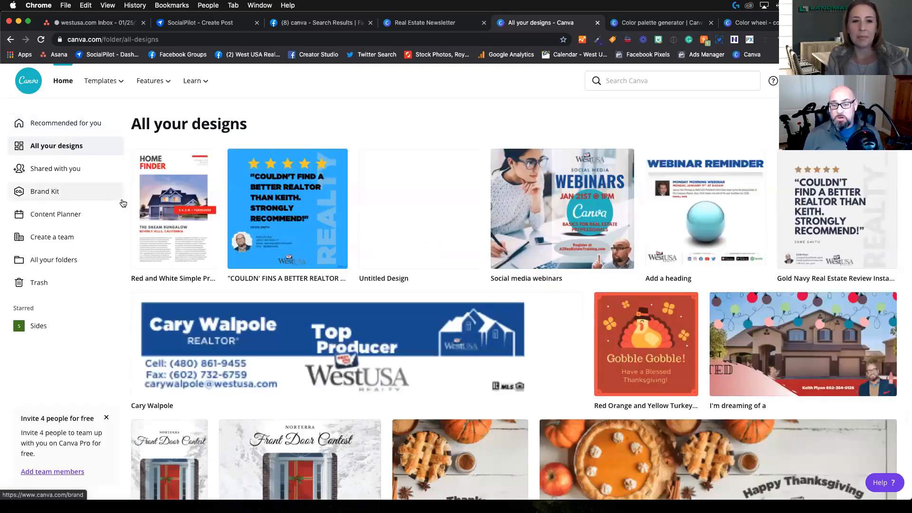
scroll(441, 297, "down", 2)
scroll(442, 295, "down", 5)
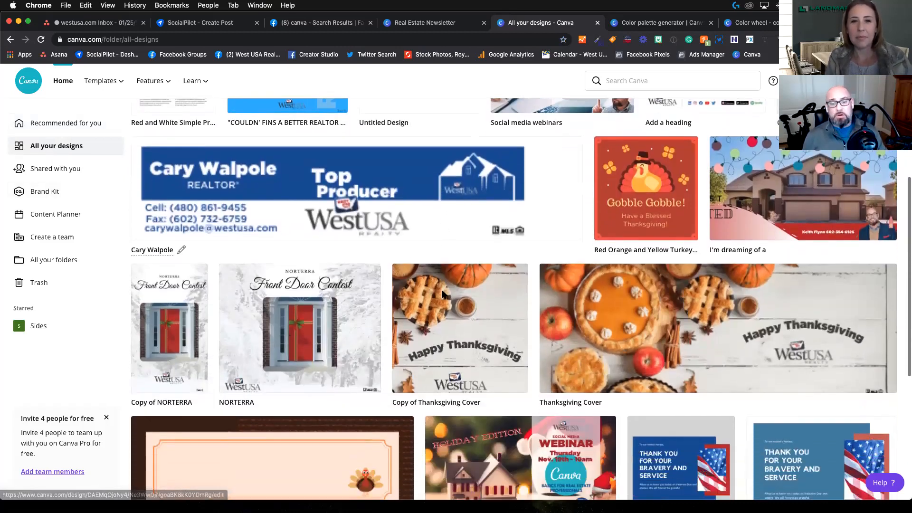
scroll(443, 295, "down", 5)
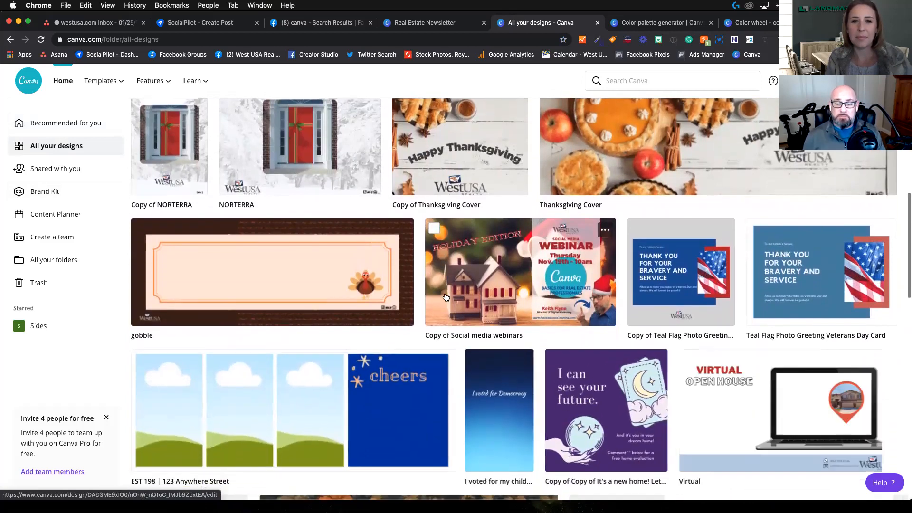
scroll(444, 295, "down", 5)
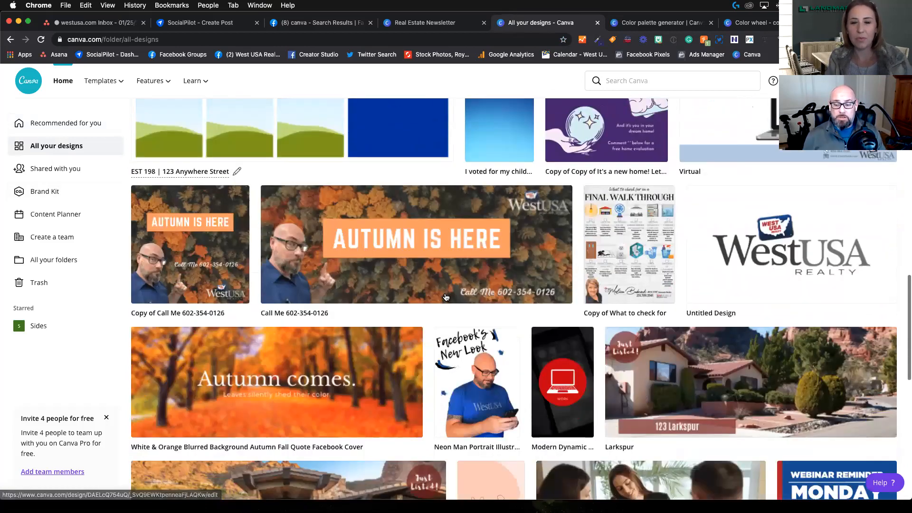
scroll(413, 289, "down", 1)
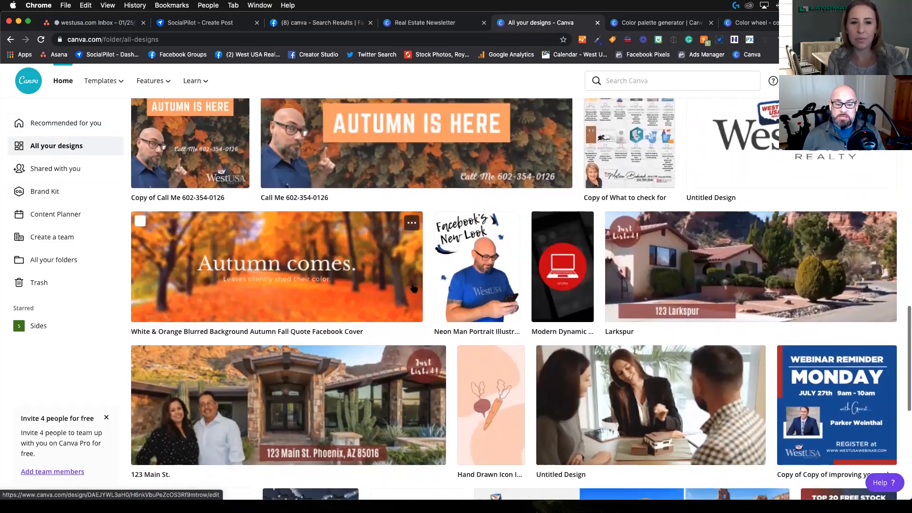
scroll(414, 288, "up", 8)
scroll(413, 288, "up", 8)
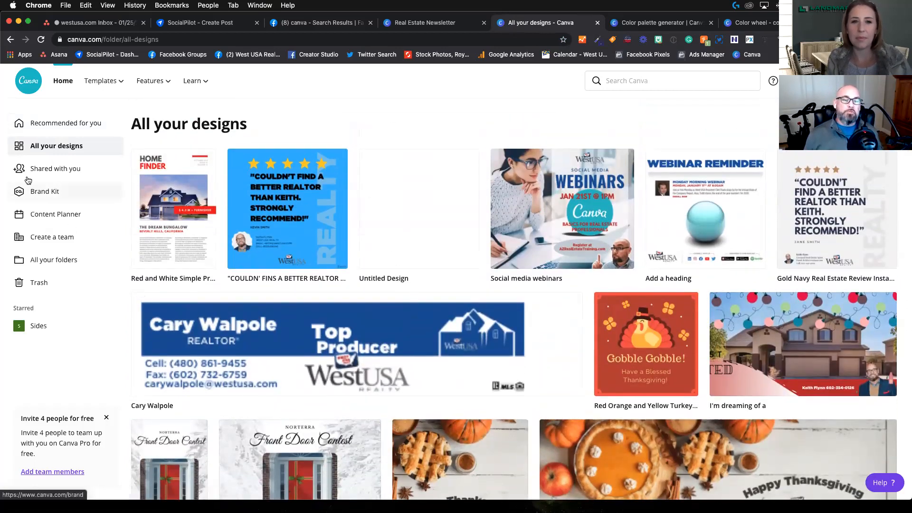
Step: Check the designs shared with you, then open the Brand Kit, dismiss its tip and review the logos, colors and fonts
left_click(60, 170)
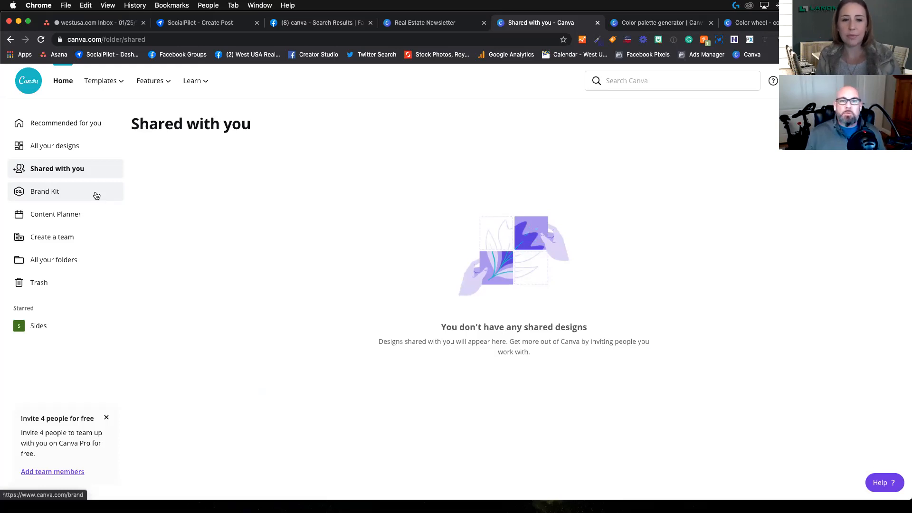
left_click(54, 193)
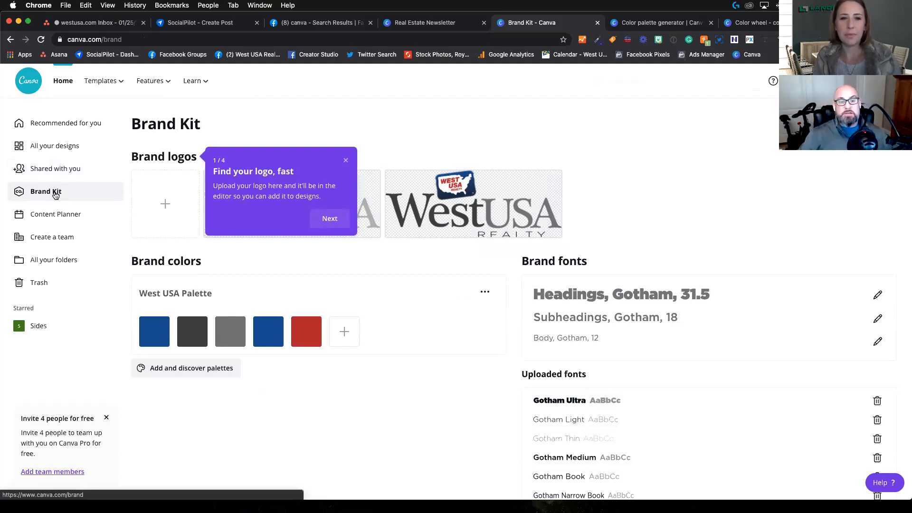
left_click(346, 160)
scroll(596, 347, "down", 2)
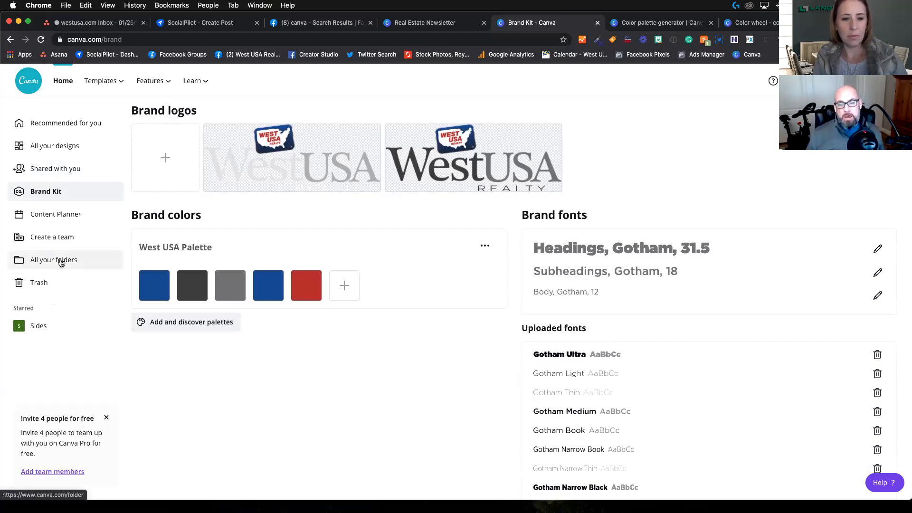
Step: View the Content Planner calendar and the team creation page, then return to the recommended designs on the home page
left_click(66, 217)
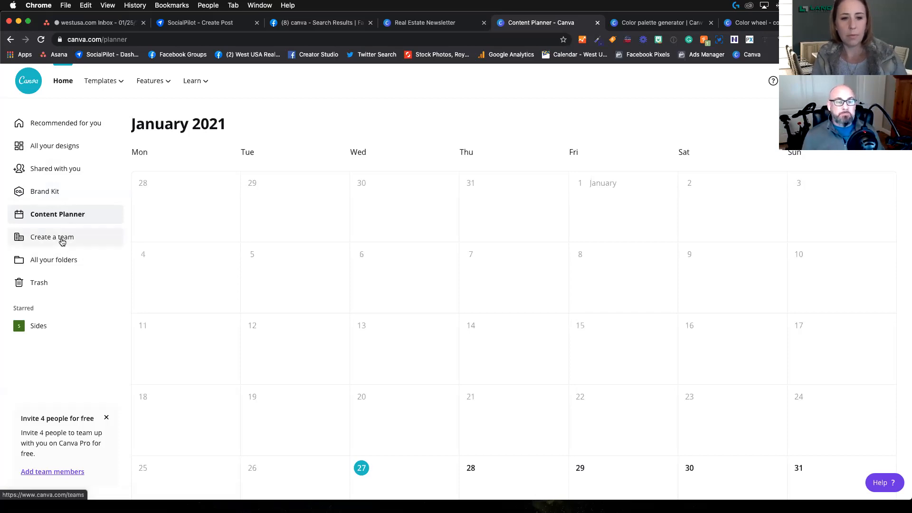
left_click(63, 238)
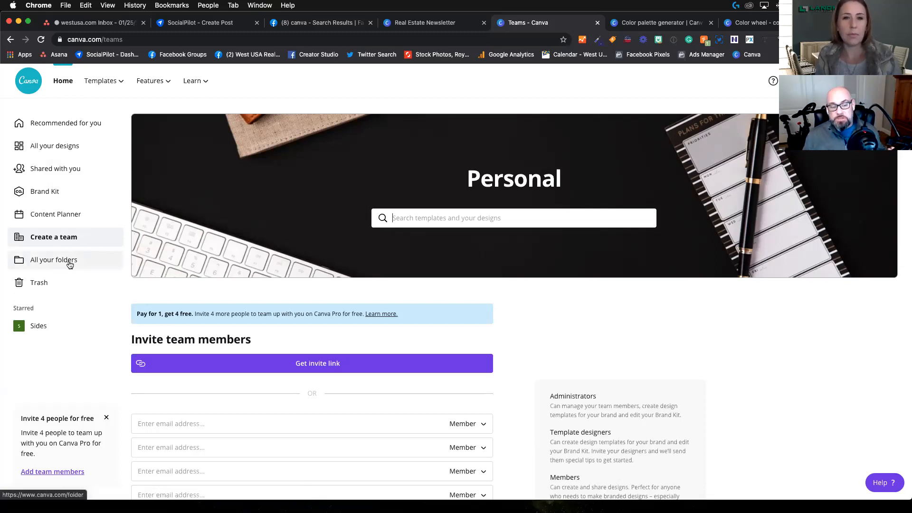
left_click(61, 124)
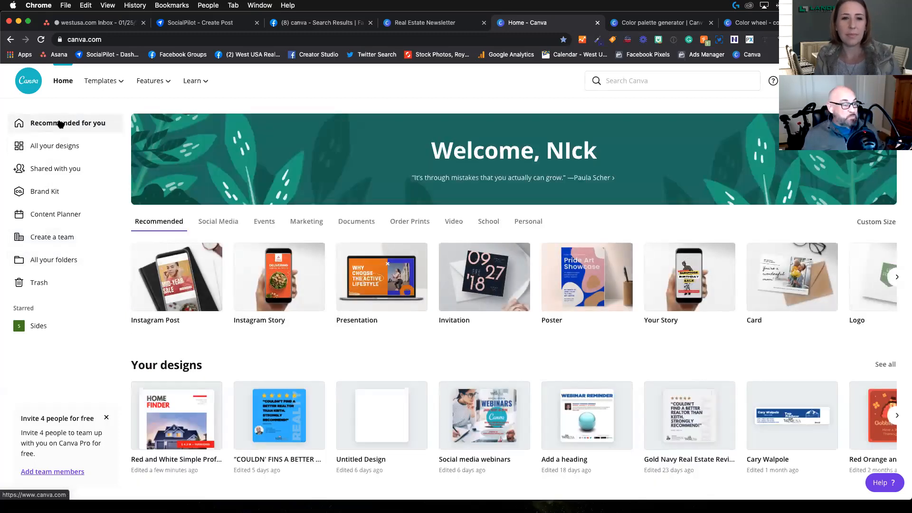
scroll(353, 200, "down", 1)
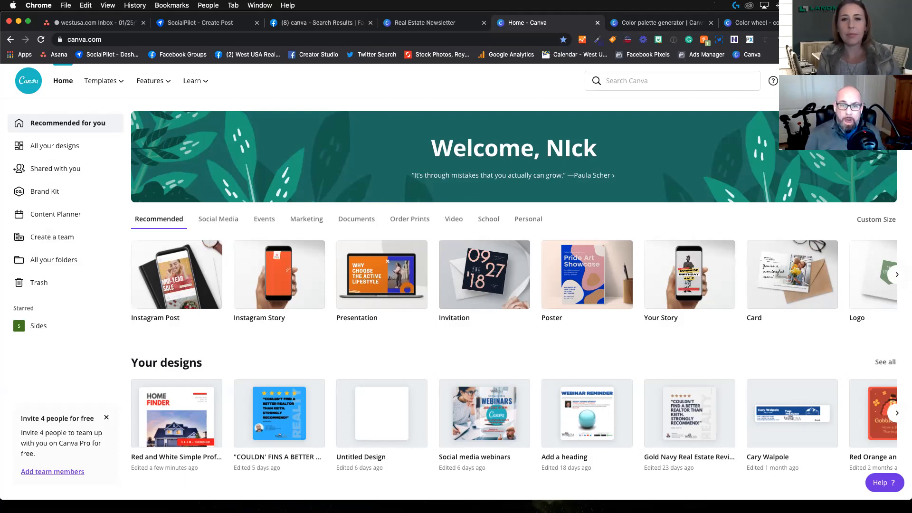
Step: Create a new blank Instagram Post design and browse the template categories offered for it
left_click(840, 81)
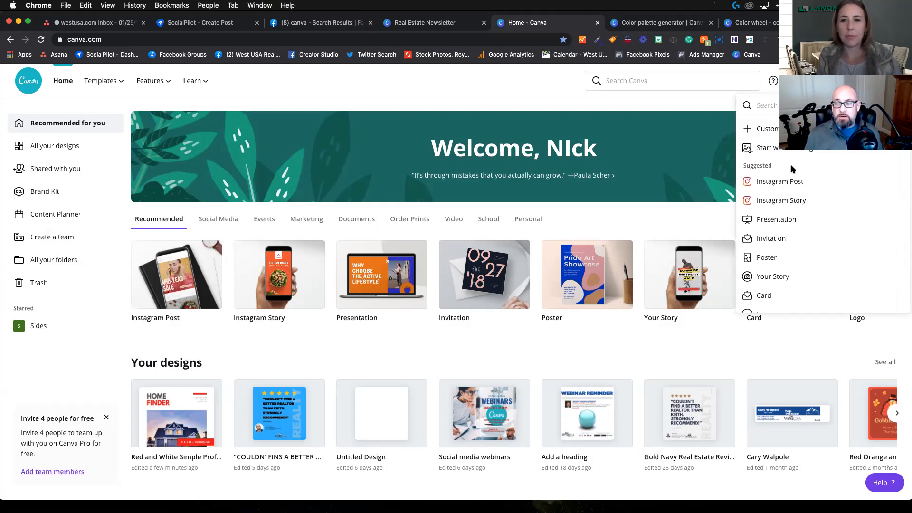
left_click(792, 181)
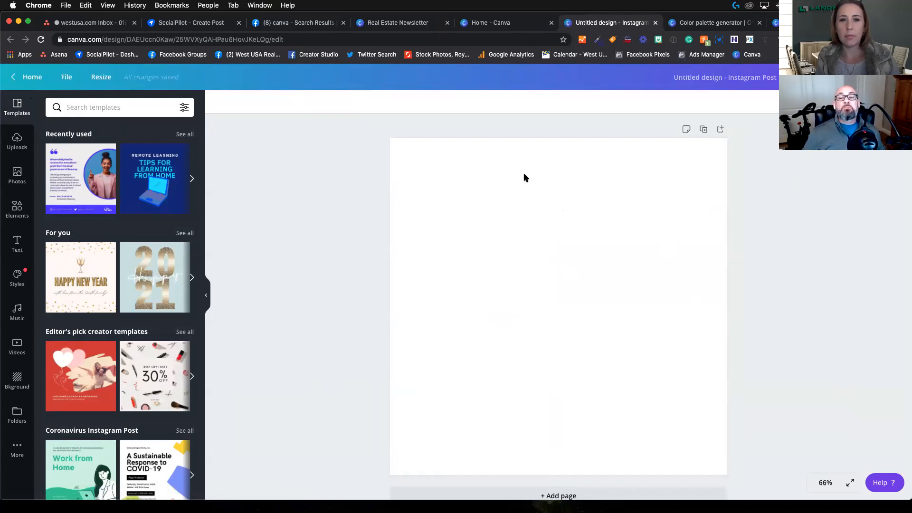
scroll(530, 176, "down", 1)
scroll(530, 174, "down", 1)
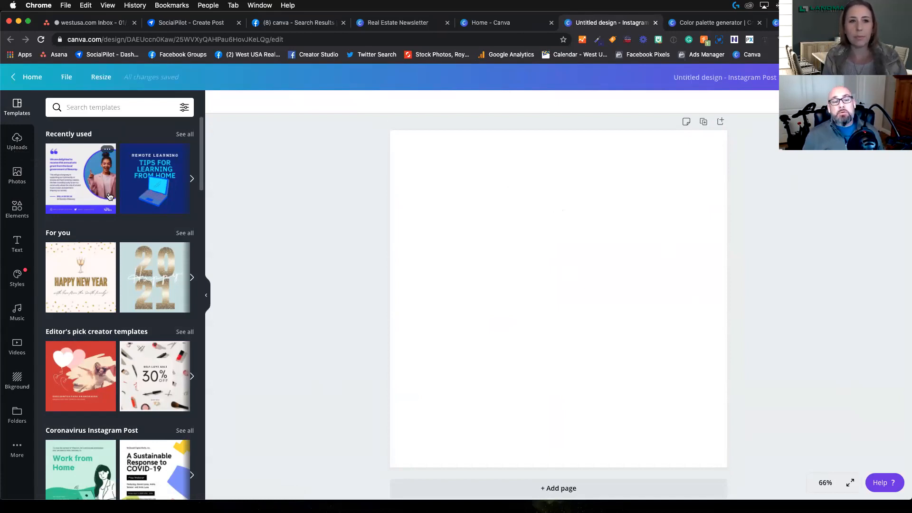
scroll(109, 196, "down", 5)
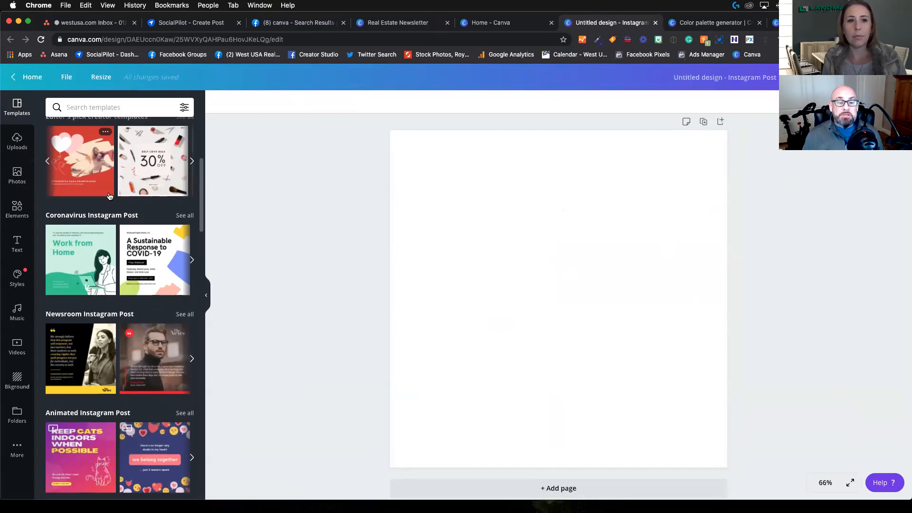
scroll(109, 196, "down", 3)
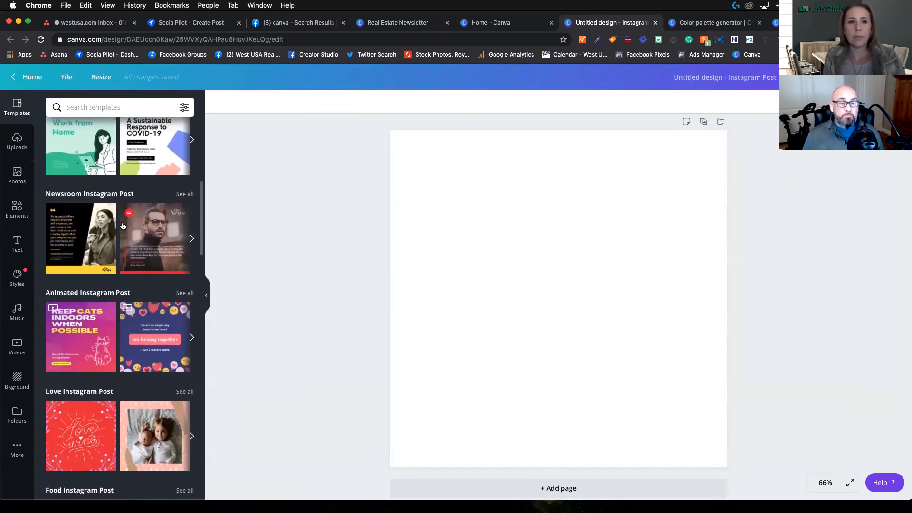
Step: Browse the previously uploaded images available for the Instagram post
left_click(20, 139)
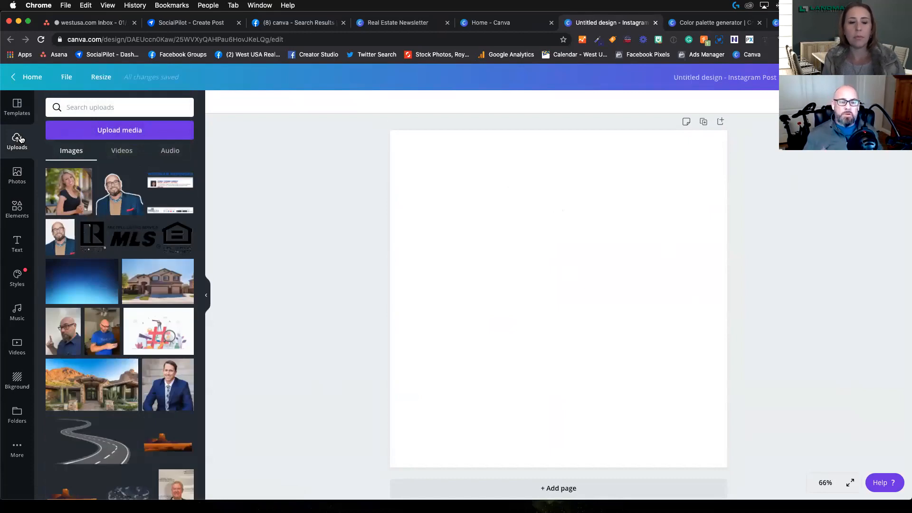
scroll(72, 257, "down", 5)
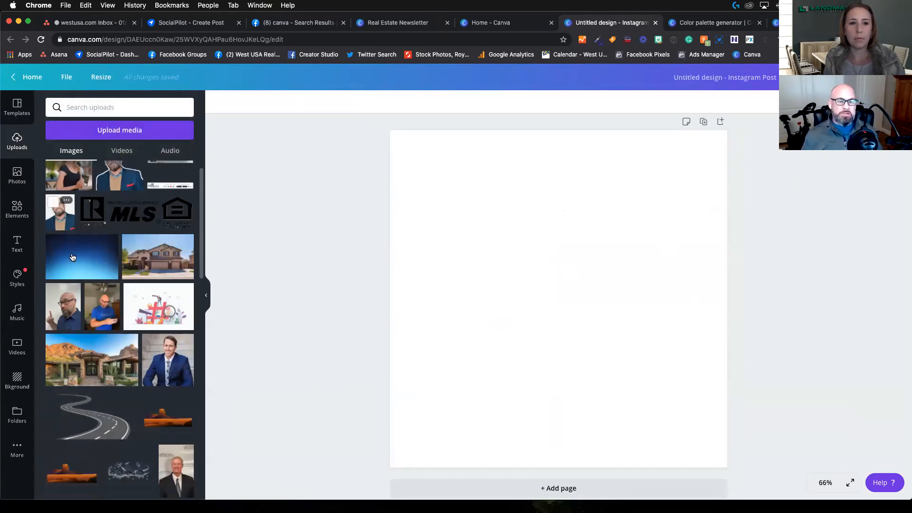
scroll(72, 257, "down", 5)
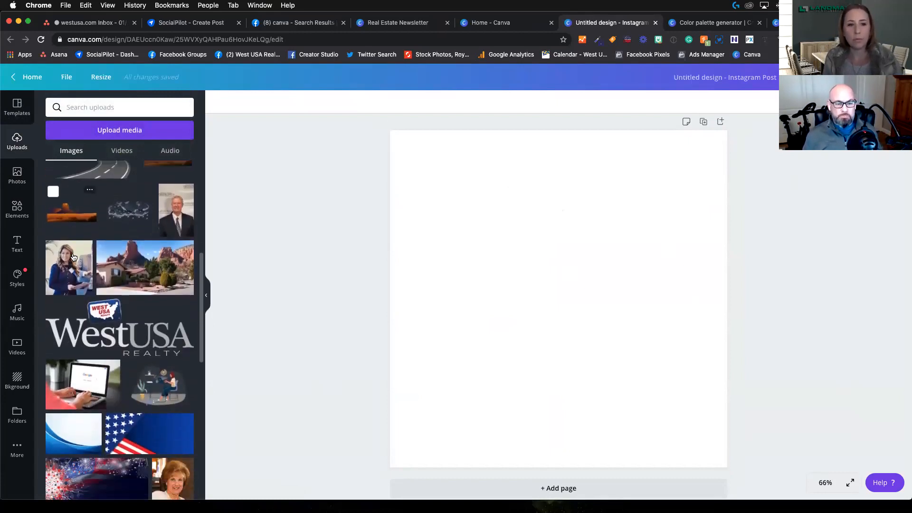
scroll(74, 257, "down", 1)
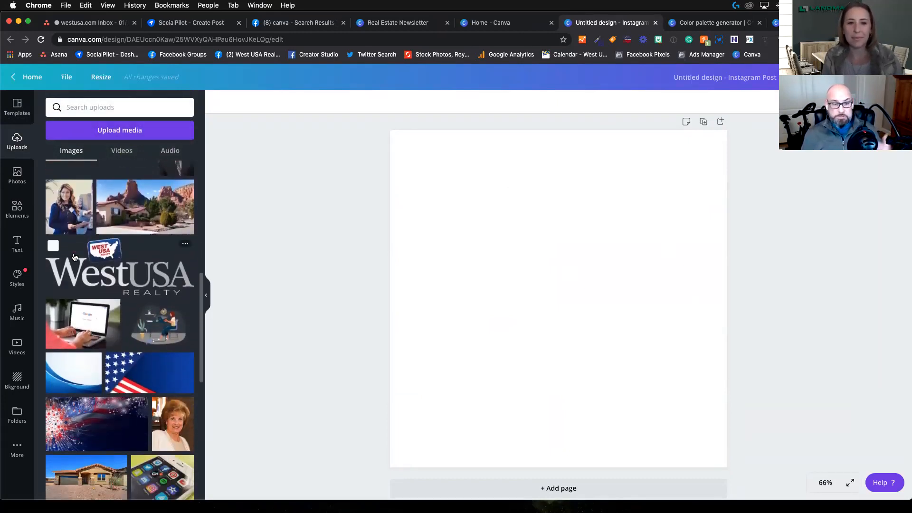
scroll(74, 257, "down", 6)
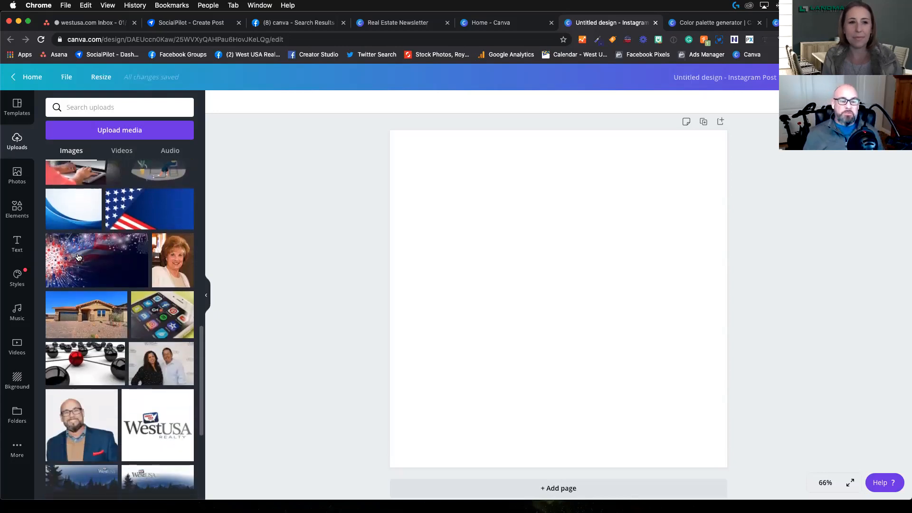
scroll(79, 257, "up", 2)
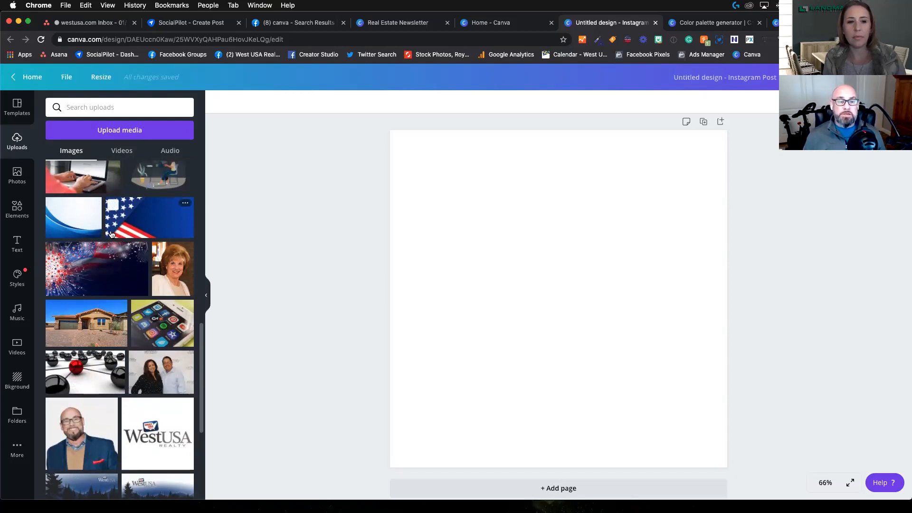
Step: Look over the trending stock photos and browse the element categories such as frames, charts, grids and gradients
left_click(19, 175)
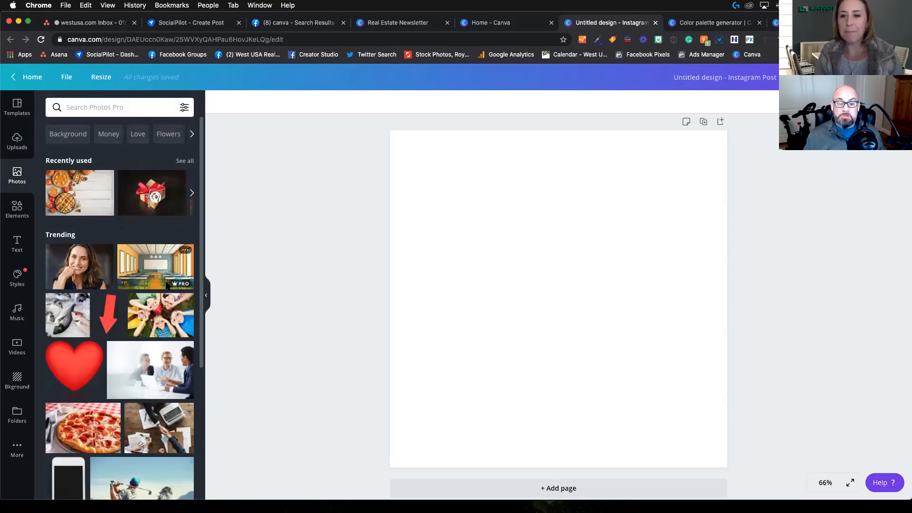
mouse_move(183, 287)
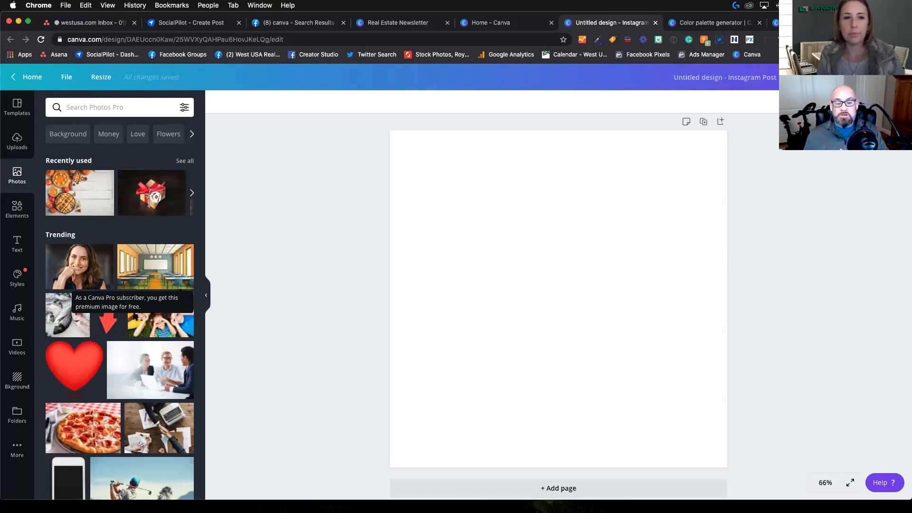
left_click(19, 212)
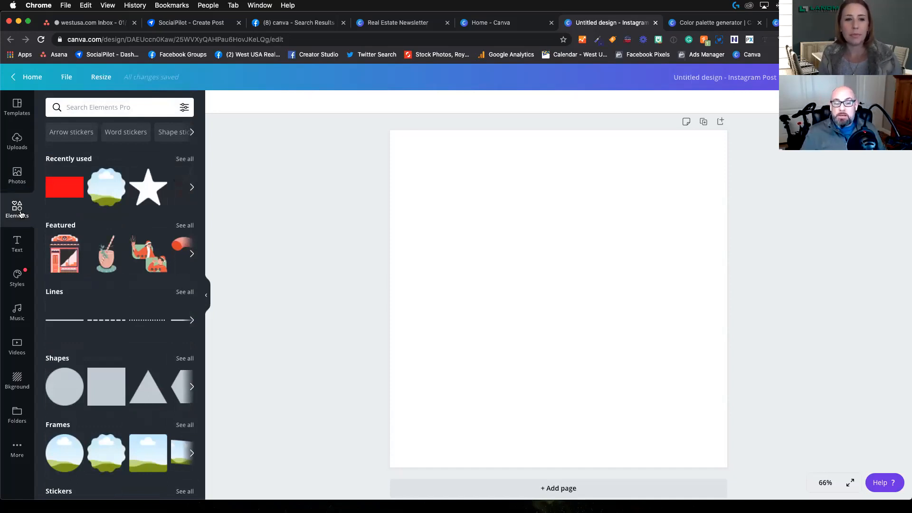
scroll(95, 318, "down", 5)
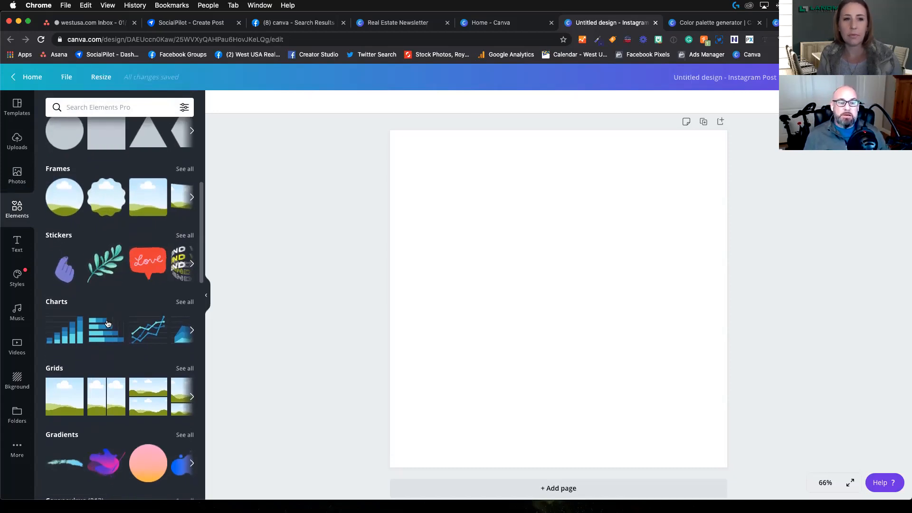
scroll(107, 324, "down", 5)
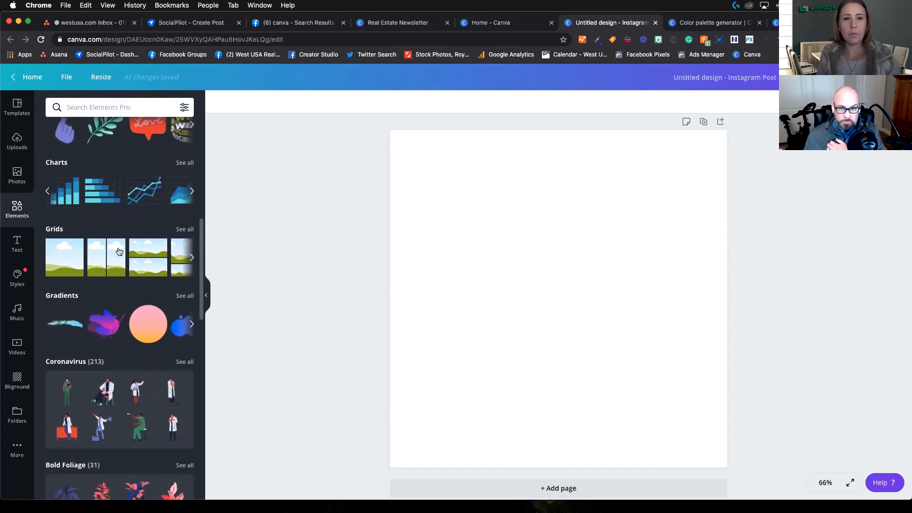
Step: Try a two-column grid on the blank page and remove it
left_click(112, 256)
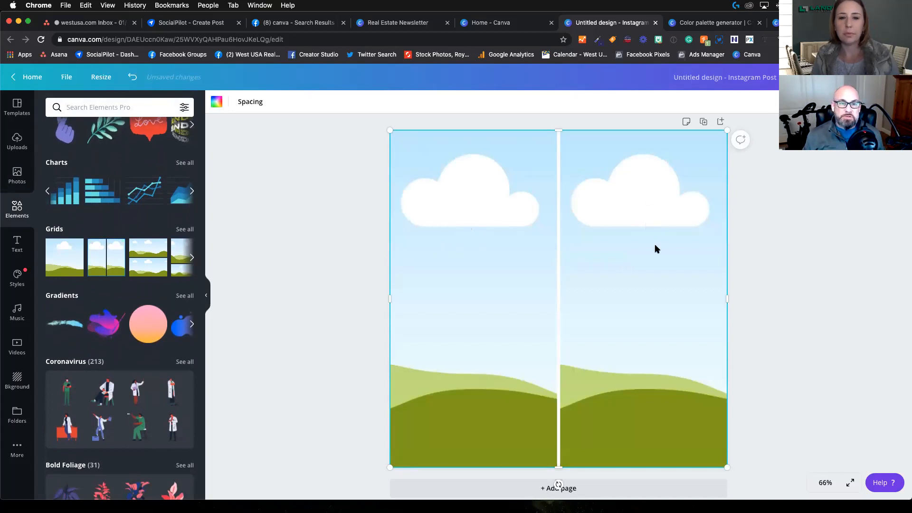
key("Delete")
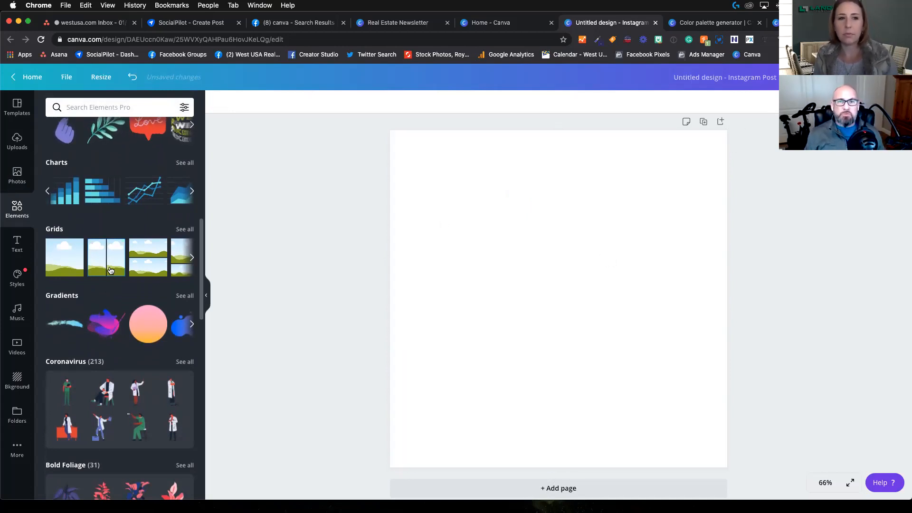
Step: Browse further through the element categories, including the full Gradients collection, and return to the category overview
scroll(114, 268, "down", 1)
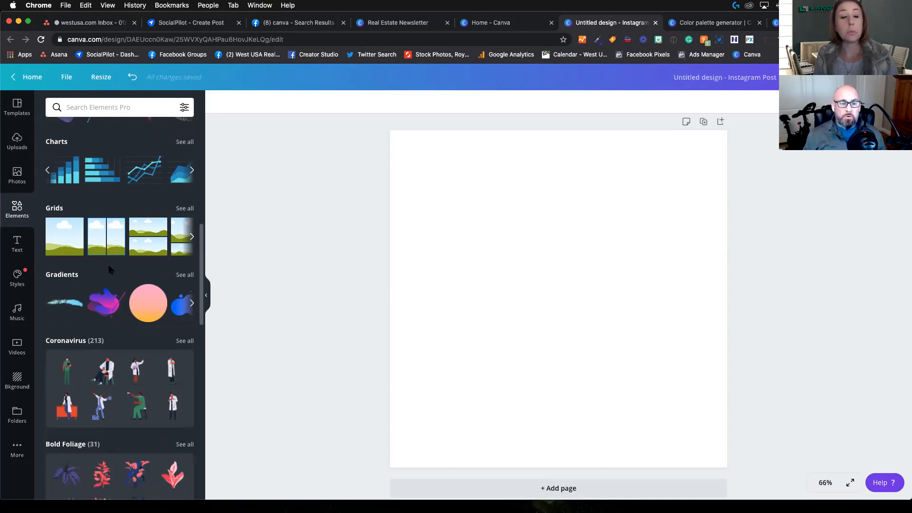
scroll(101, 255, "down", 1)
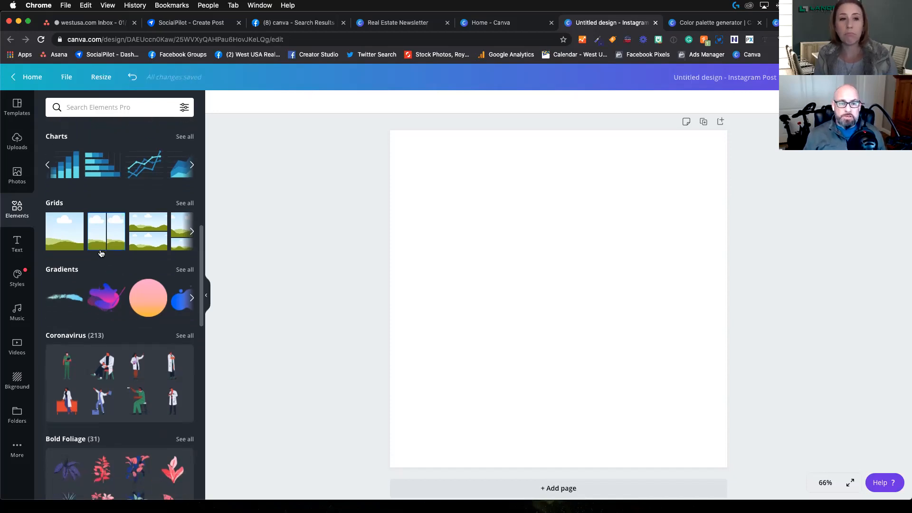
scroll(102, 252, "down", 3)
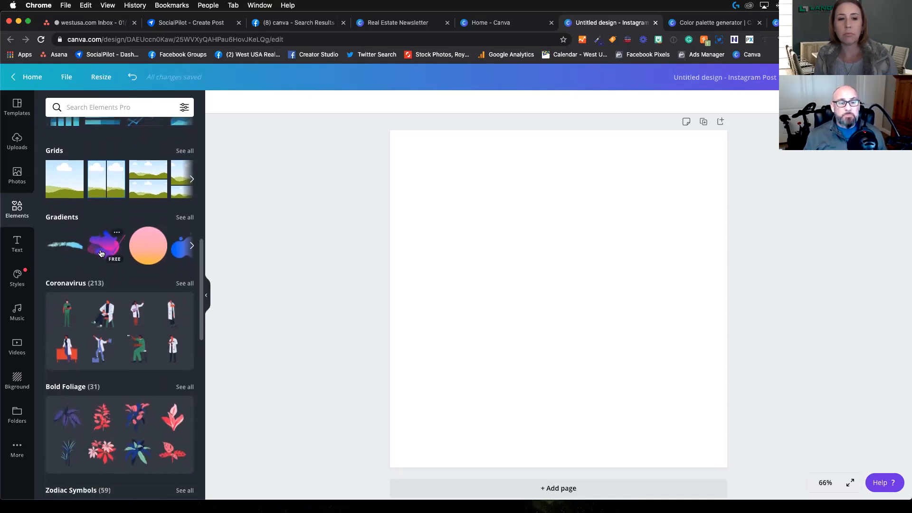
left_click(185, 211)
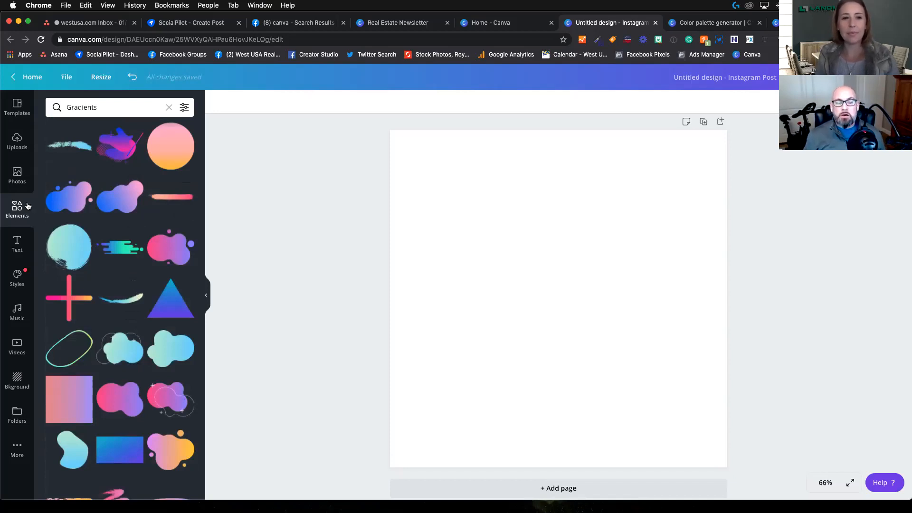
left_click(169, 107)
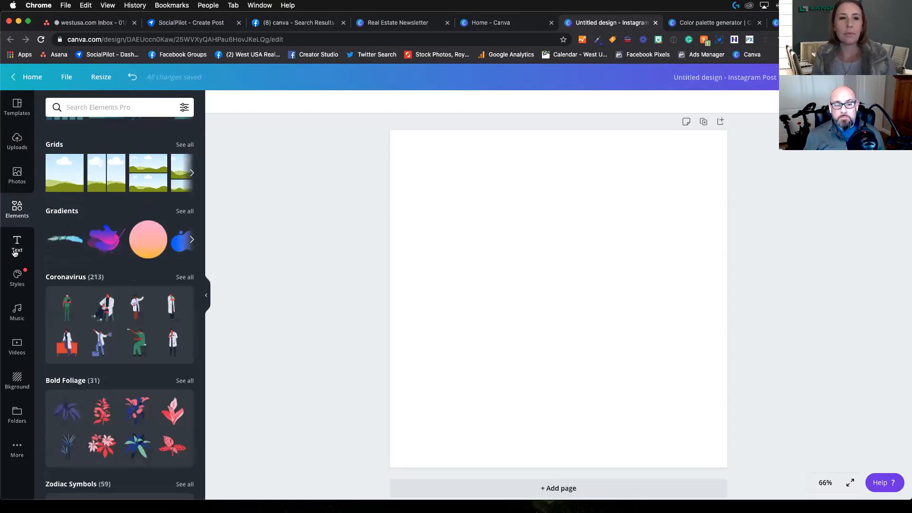
Step: Look over the text combinations, brand styles, music and trending videos available for the Instagram post
left_click(15, 253)
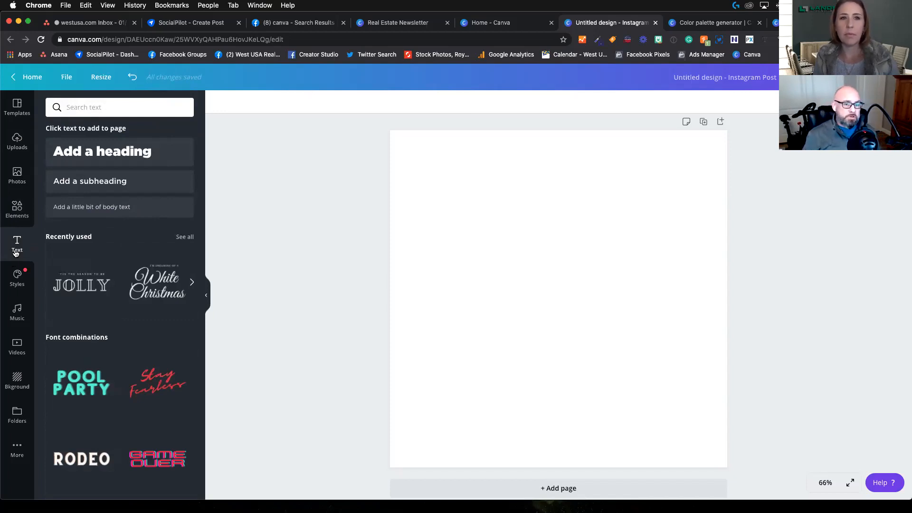
left_click(22, 277)
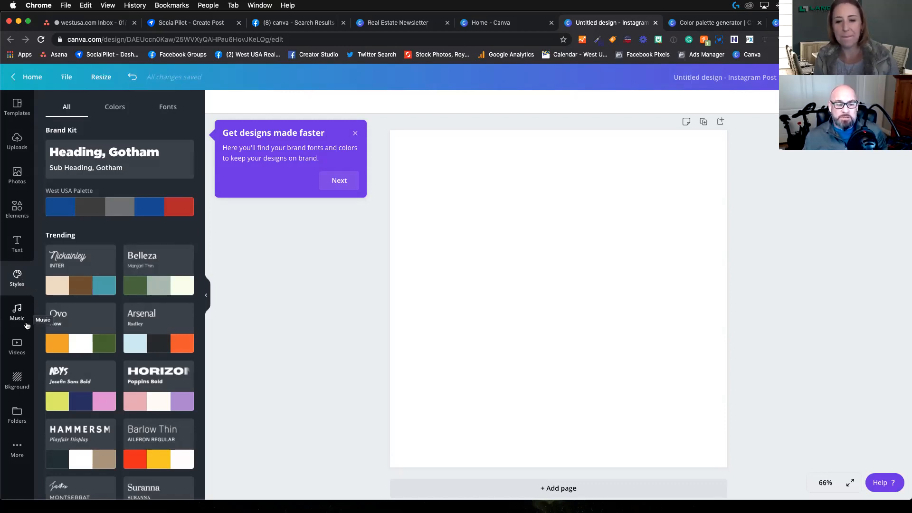
left_click(18, 347)
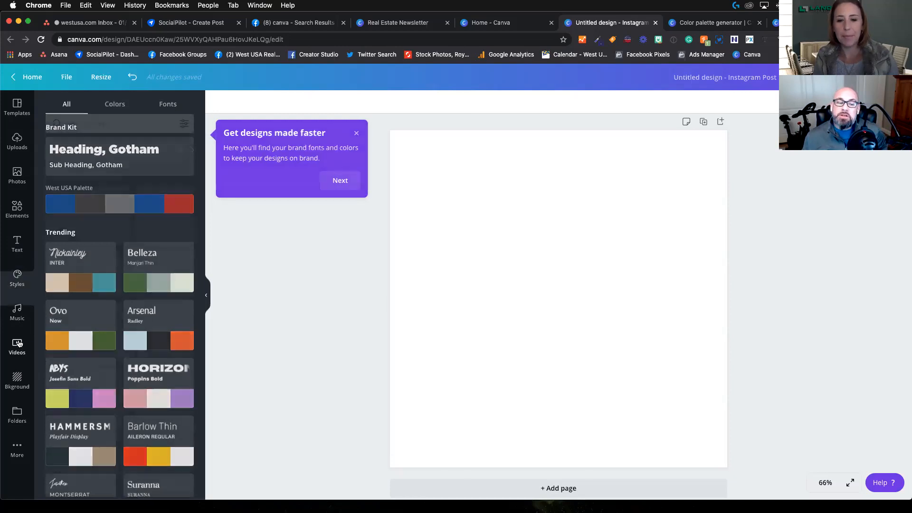
left_click(17, 311)
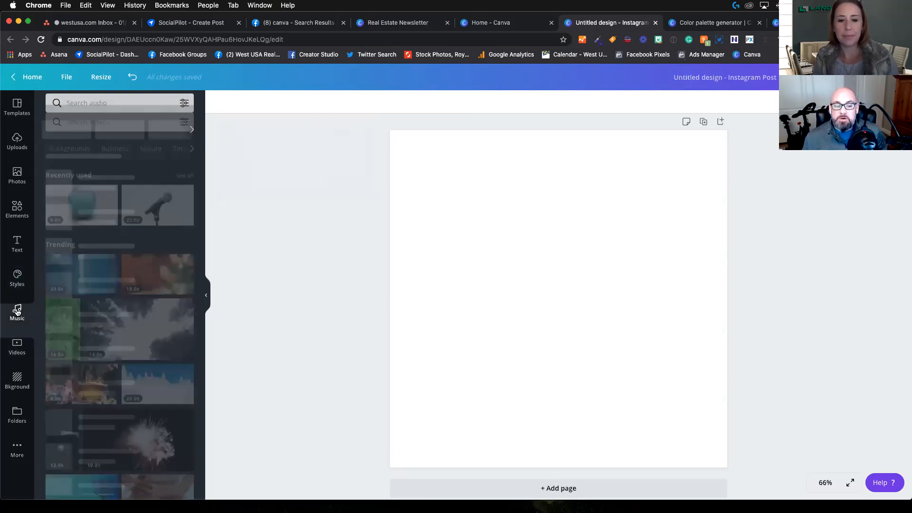
left_click(17, 345)
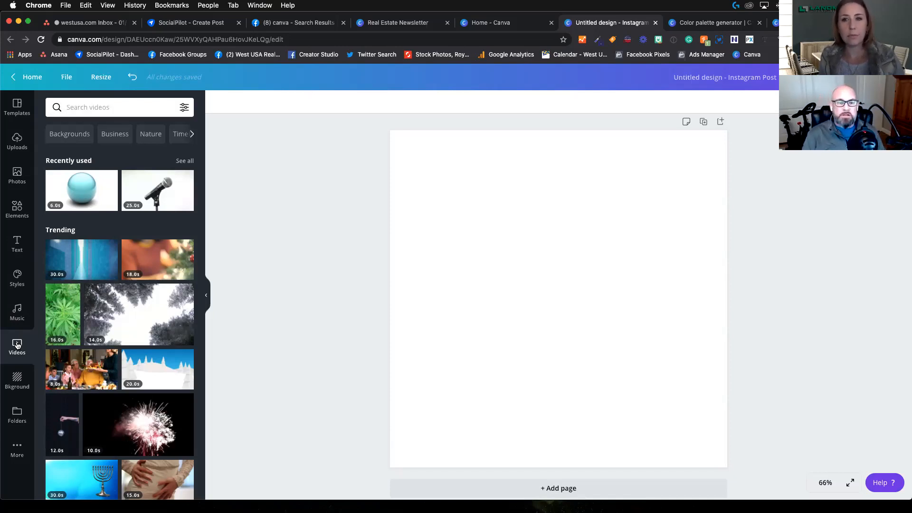
scroll(129, 317, "down", 4)
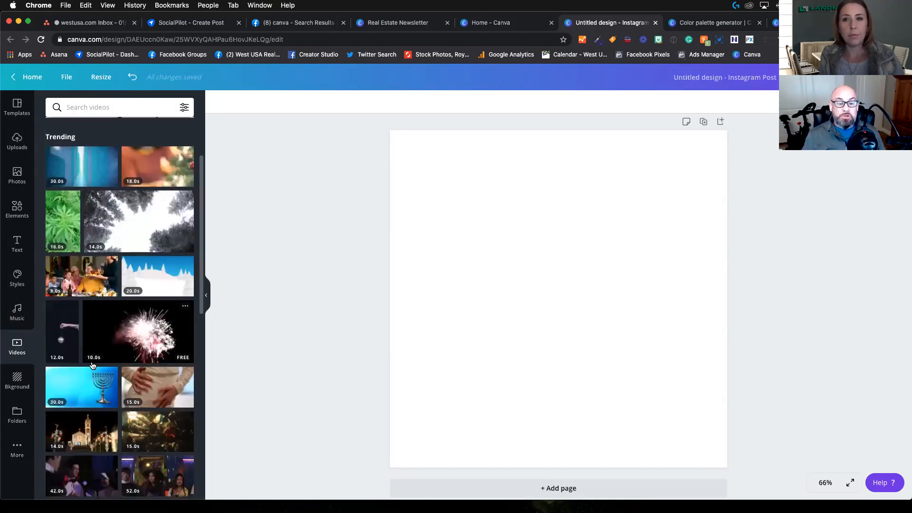
scroll(130, 317, "down", 5)
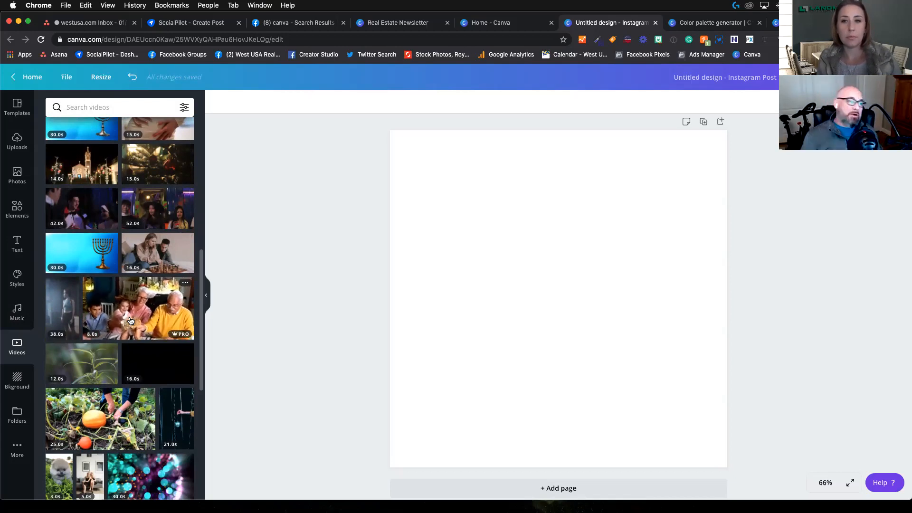
scroll(118, 304, "up", 6)
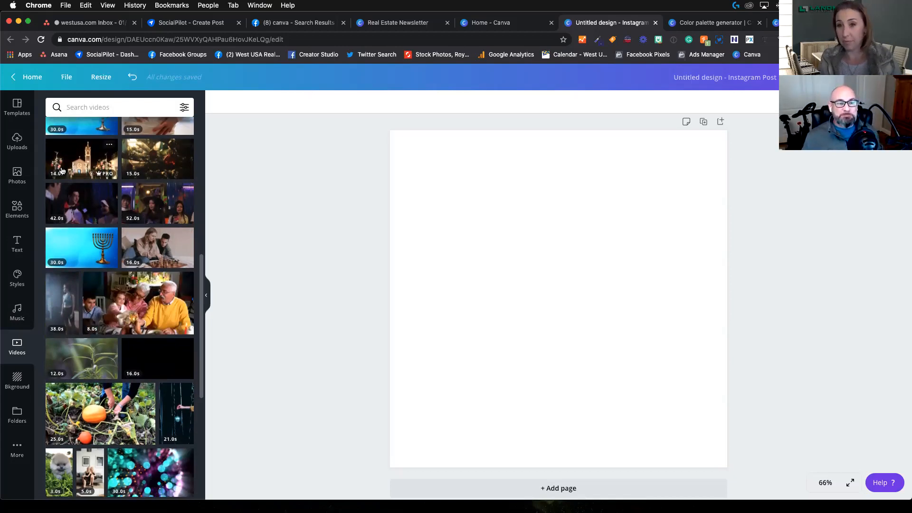
Step: Apply the recently used light-to-dark blue gradient as the page background
left_click(520, 291)
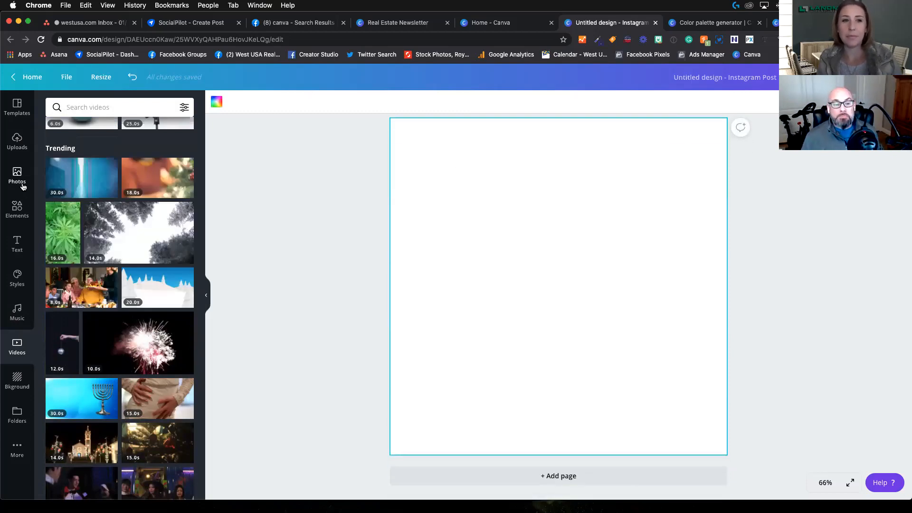
left_click(21, 399)
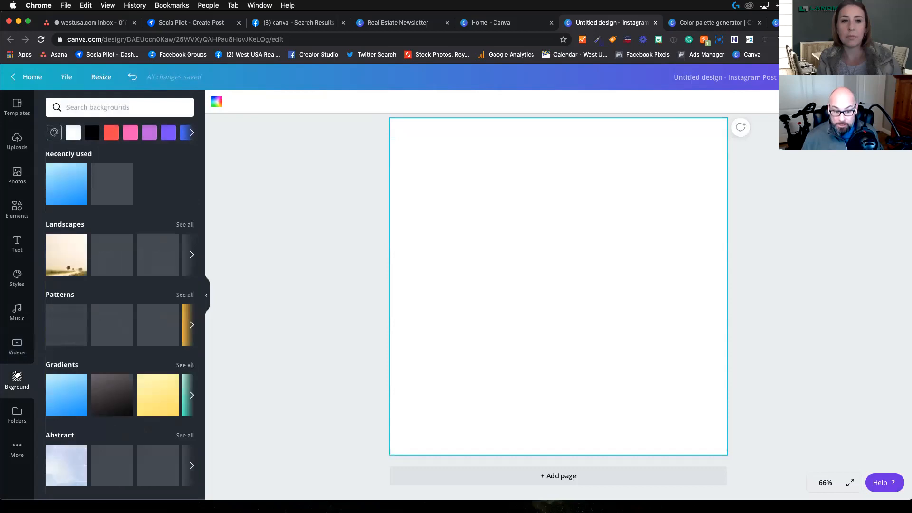
mouse_move(71, 197)
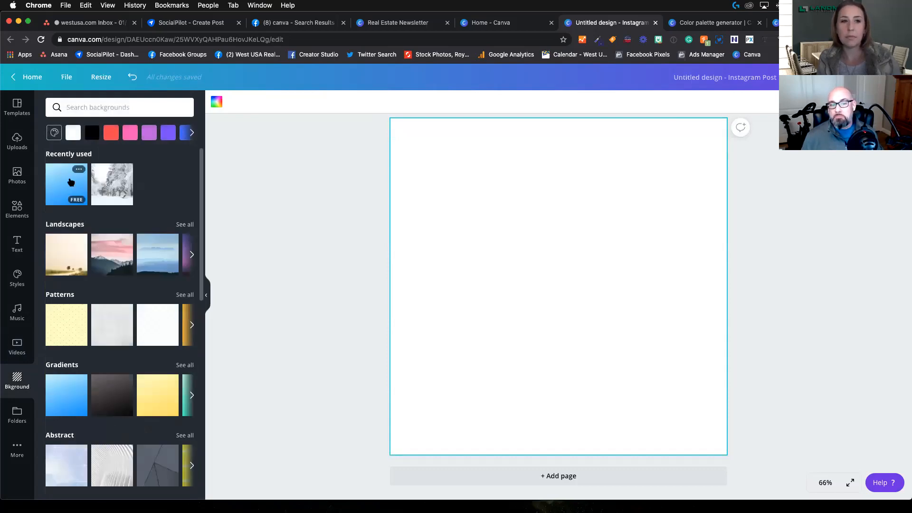
mouse_move(70, 187)
left_mouse_down()
mouse_move(570, 220)
mouse_move(432, 210)
mouse_move(523, 188)
mouse_move(407, 179)
mouse_move(455, 177)
mouse_move(454, 185)
mouse_move(124, 161)
mouse_move(71, 192)
left_mouse_up()
left_click(78, 190)
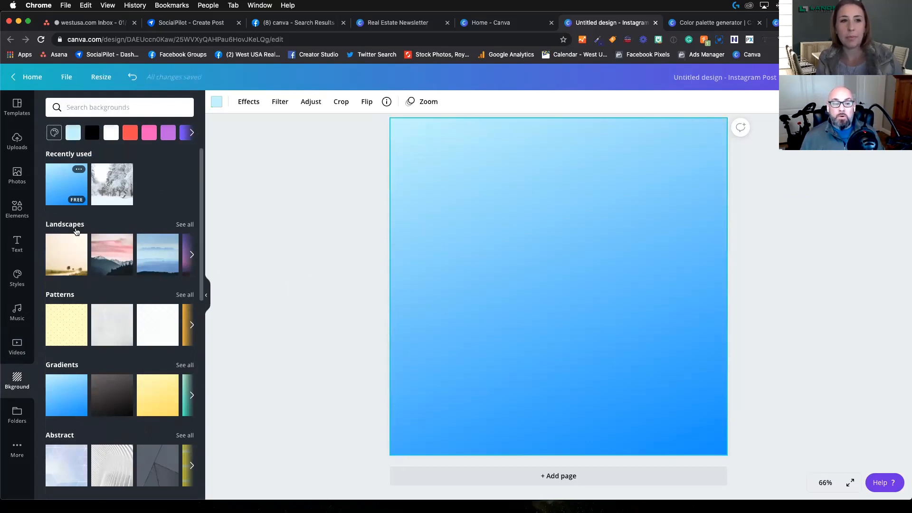
Step: Look over the most recent images in the uploads library
left_click(15, 148)
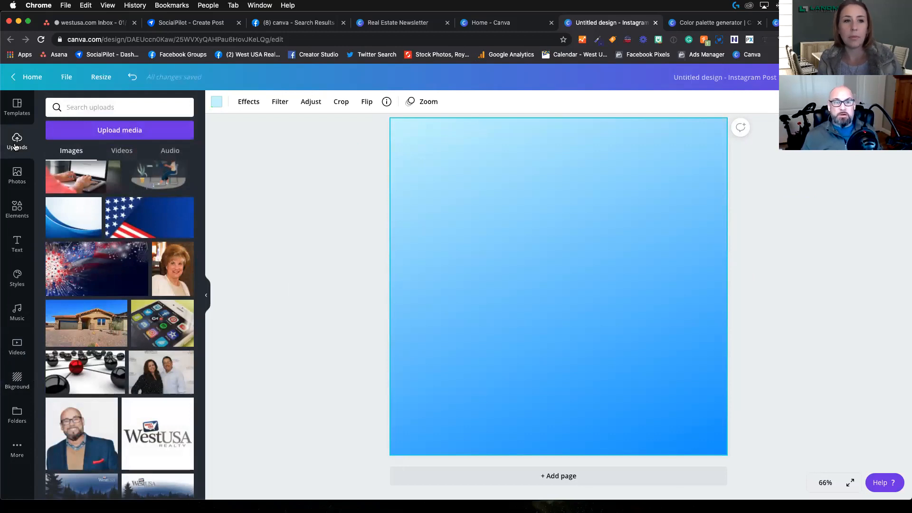
scroll(119, 228, "up", 4)
scroll(120, 229, "up", 6)
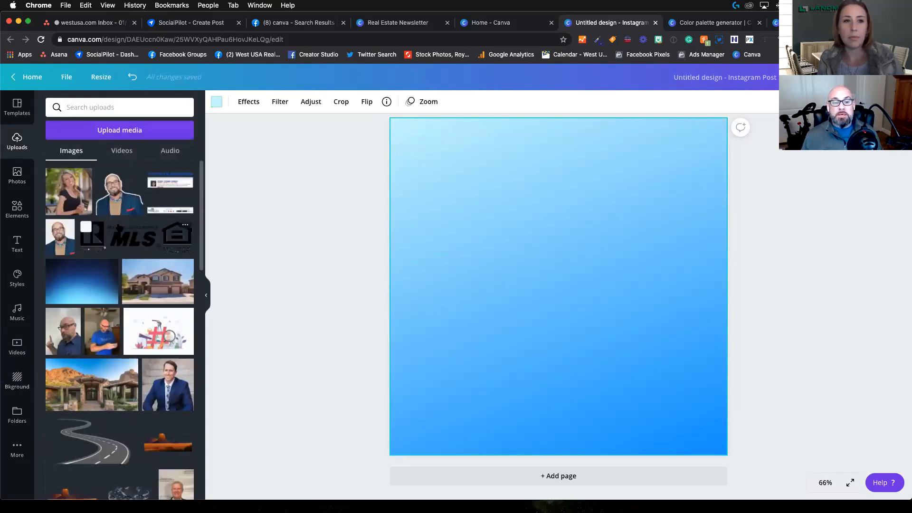
Step: Search the elements for "5 stars" and place the shaded gold five-star rating graphic on the upper part of the page
left_click(18, 210)
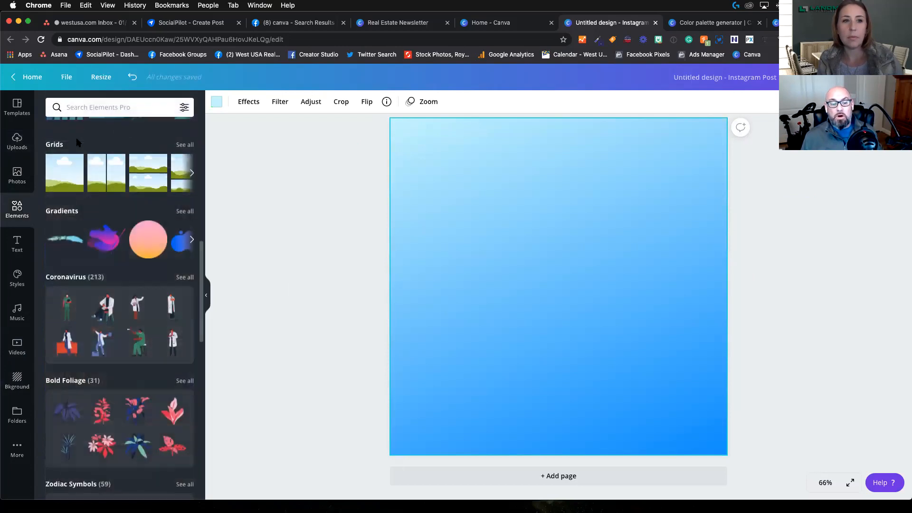
left_click(98, 107)
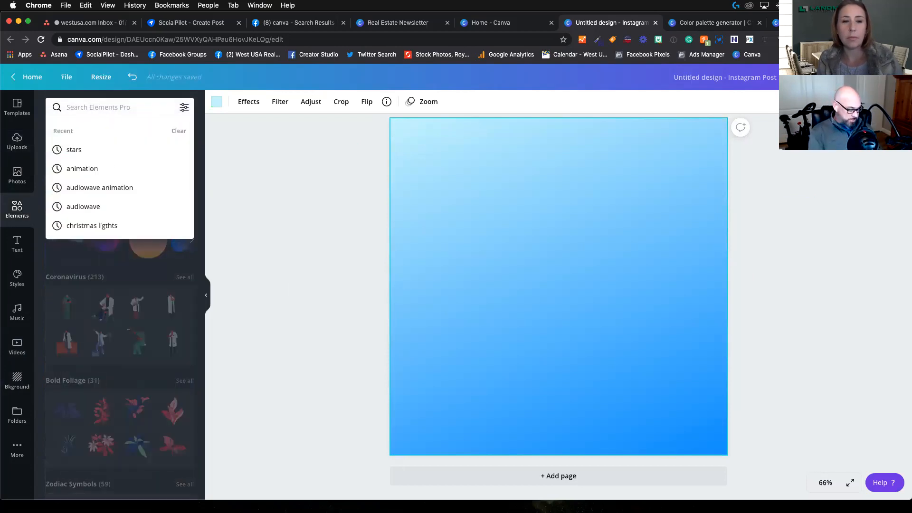
type("stars")
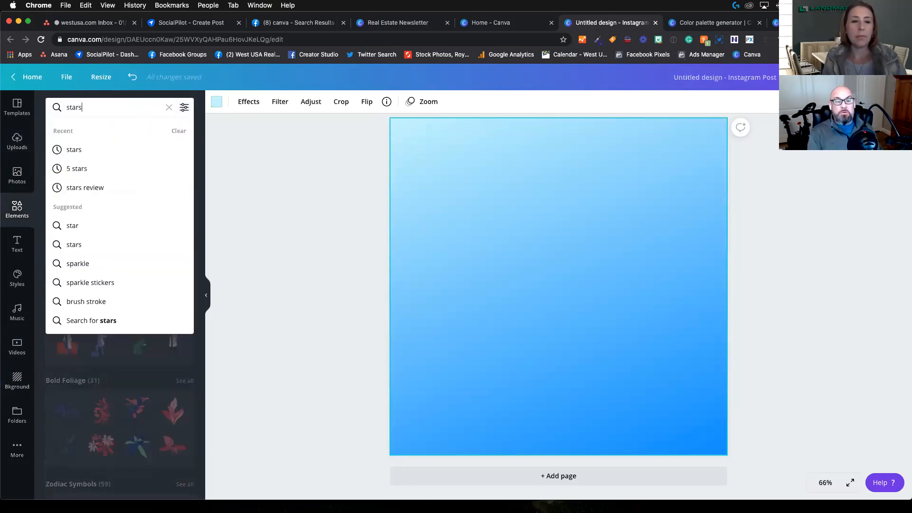
left_click(75, 169)
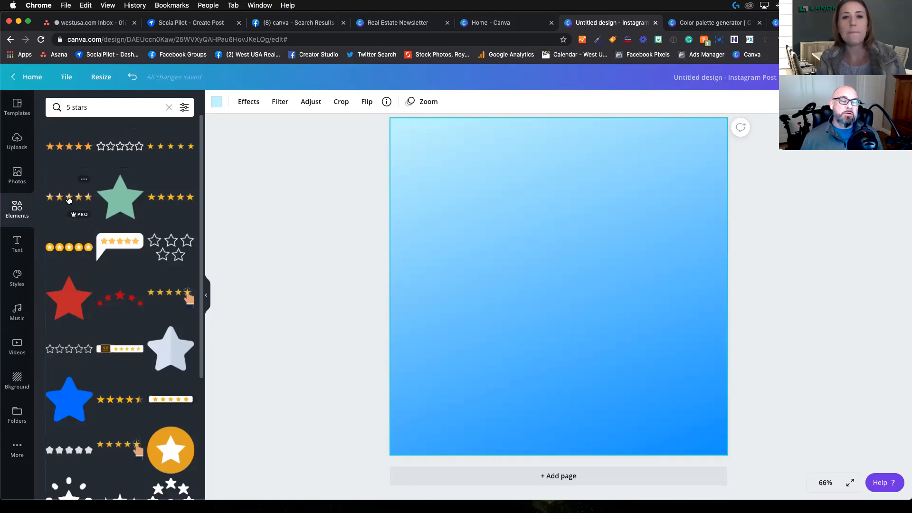
left_click_drag(68, 199, 541, 192)
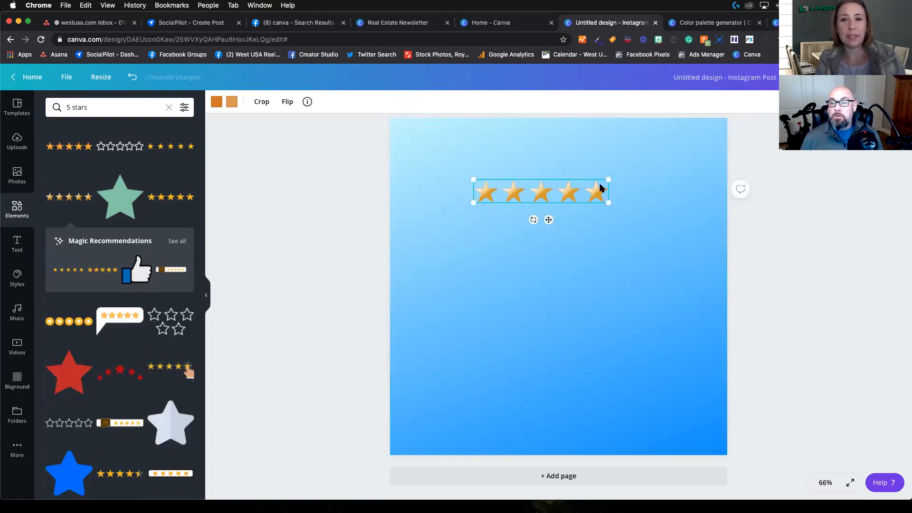
Step: Enlarge the gold five-star graphic and center it horizontally near the page's upper margin
left_click_drag(473, 203, 418, 259)
left_click_drag(517, 199, 561, 405)
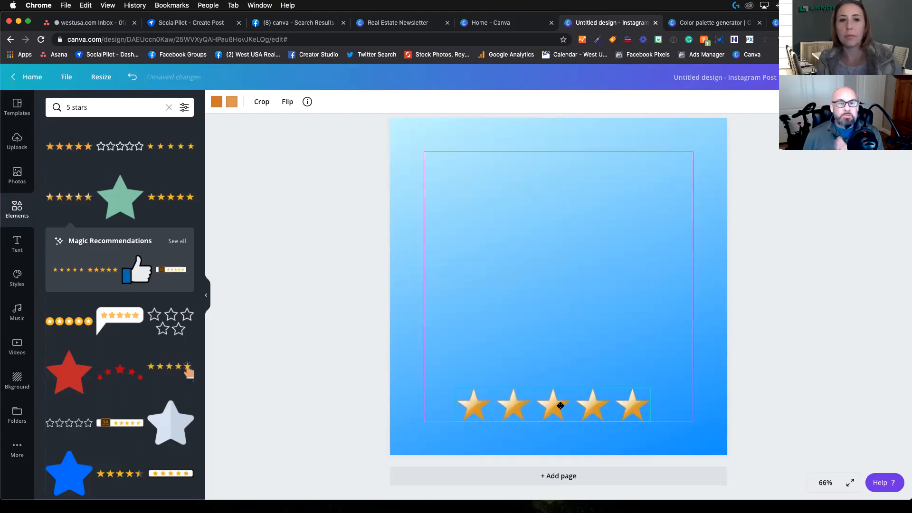
left_click_drag(561, 405, 556, 174)
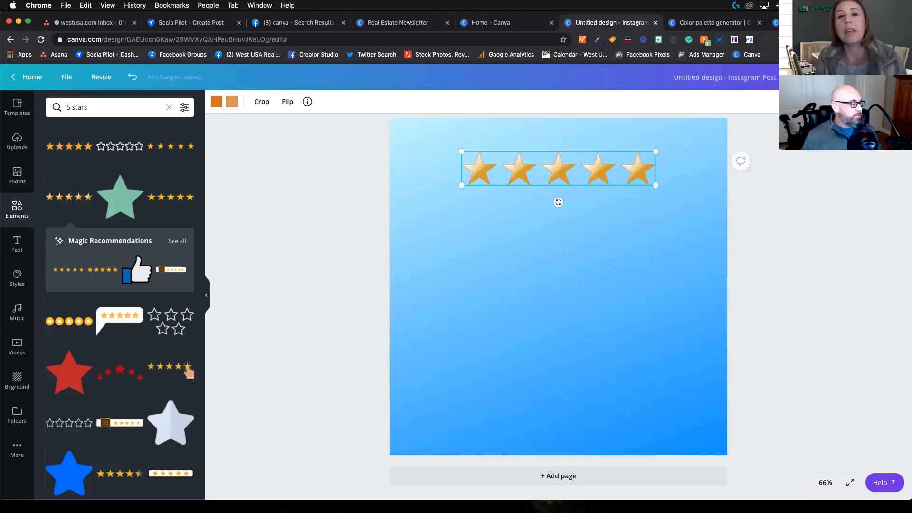
key("ctrl+Up")
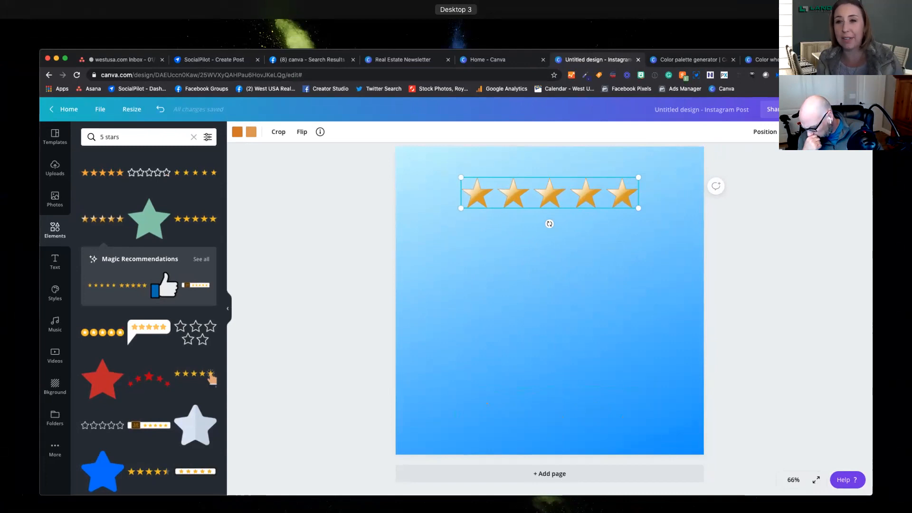
key("ctrl+Up")
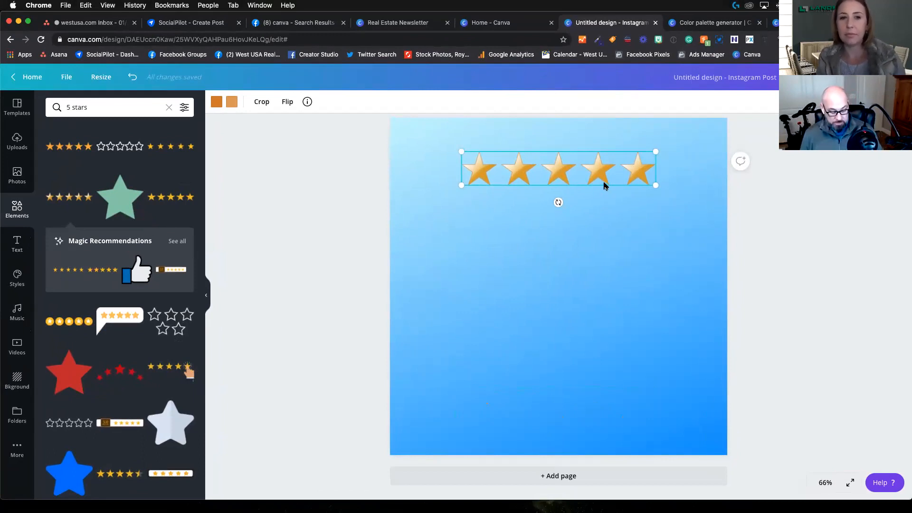
Step: Delete the shaded five-star graphic, and try out and remove the flat orange five-star one
key("Delete")
left_click(585, 202)
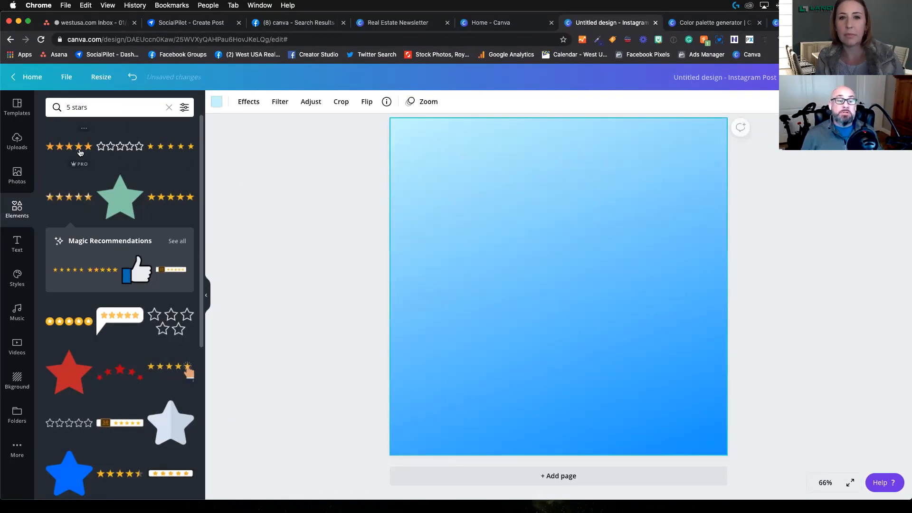
left_click(69, 147)
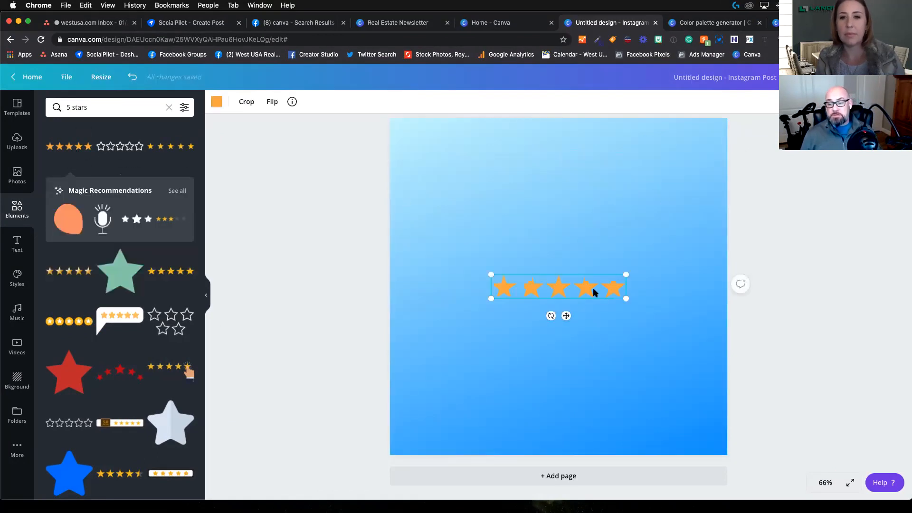
key("Delete")
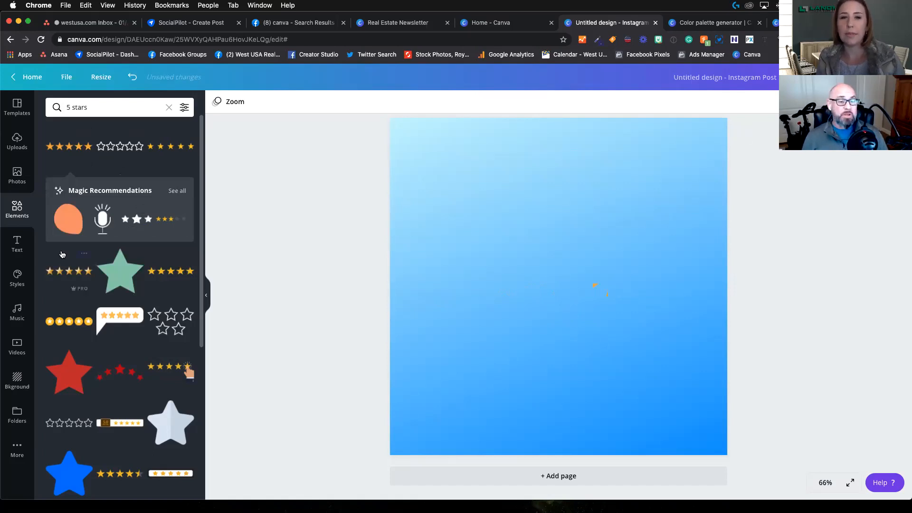
Step: Browse the trending stock videos again
left_click(17, 345)
scroll(98, 278, "down", 2)
scroll(99, 278, "up", 2)
scroll(100, 279, "down", 10)
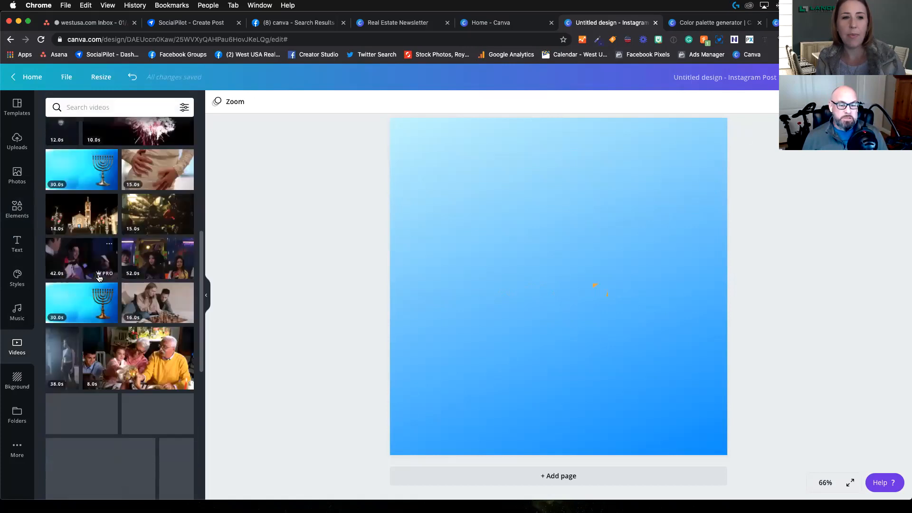
scroll(114, 273, "up", 10)
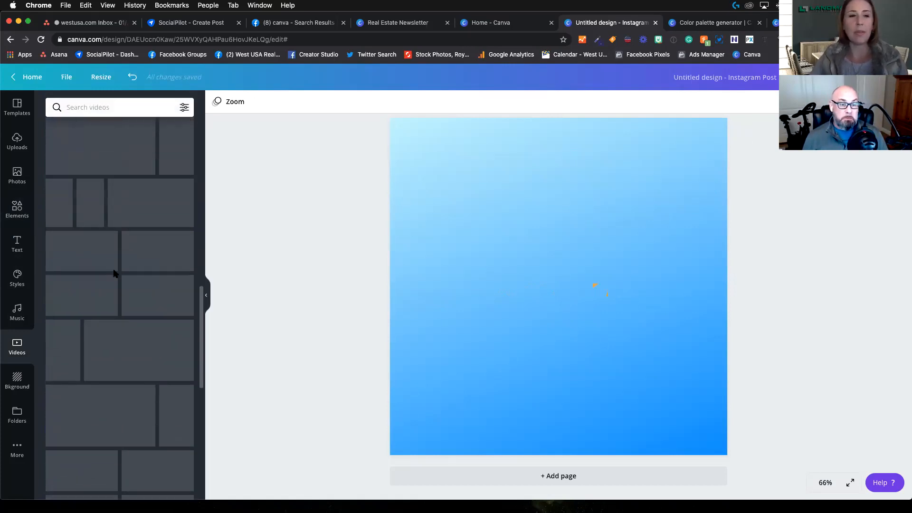
Step: Try out the stock video of a man with a headset at a laptop on the page and remove it
scroll(114, 273, "up", 2)
scroll(114, 273, "down", 10)
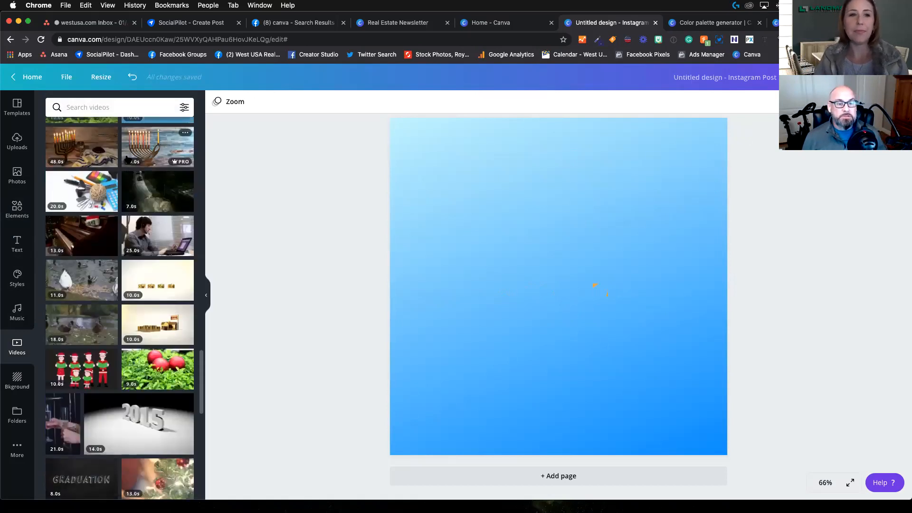
left_click(157, 236)
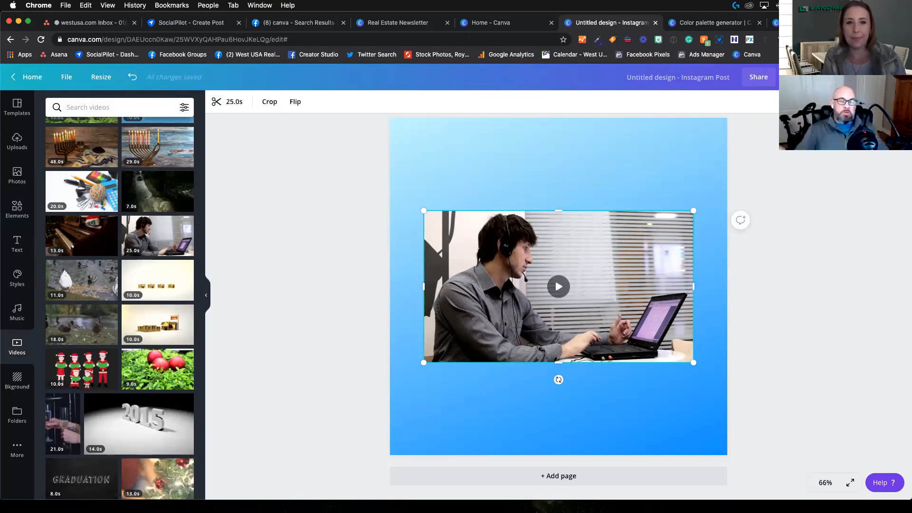
key("Delete")
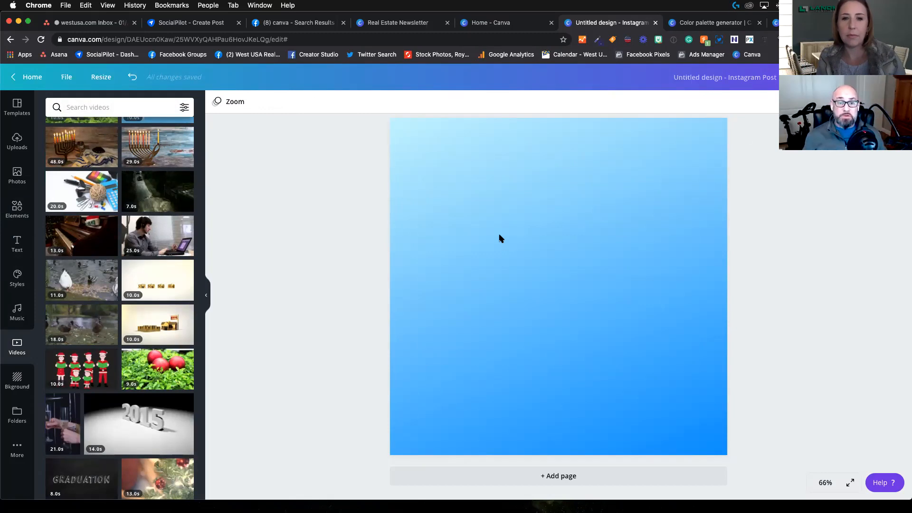
Step: Place the uploaded portrait of the woman in the black top on the page and remove its background
left_click(19, 138)
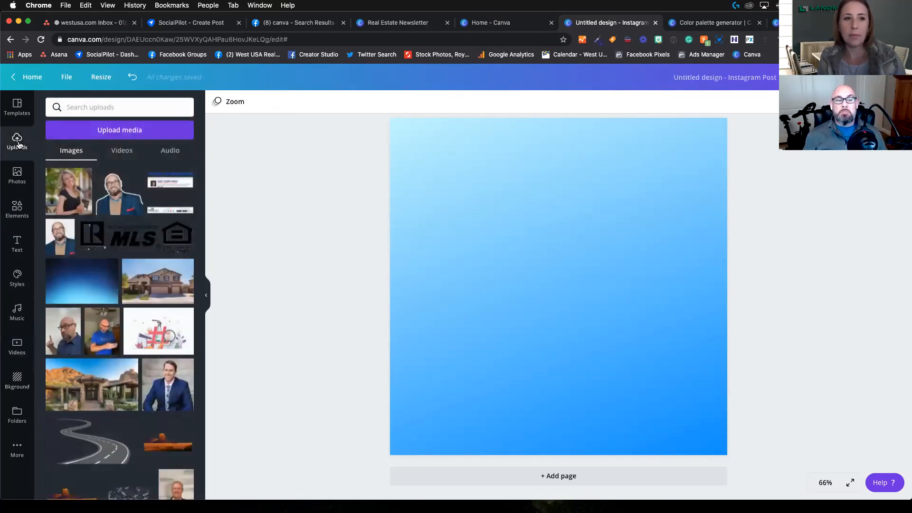
left_click(79, 198)
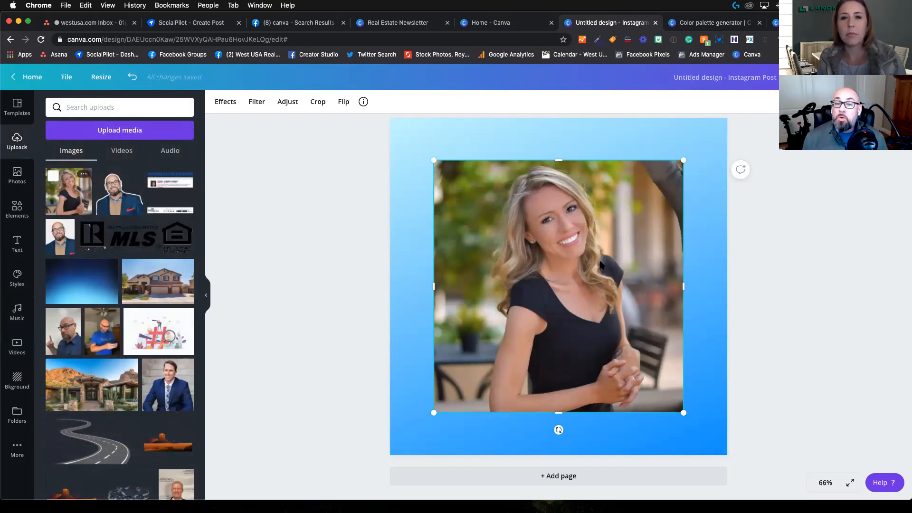
left_click(602, 127)
left_click(573, 231)
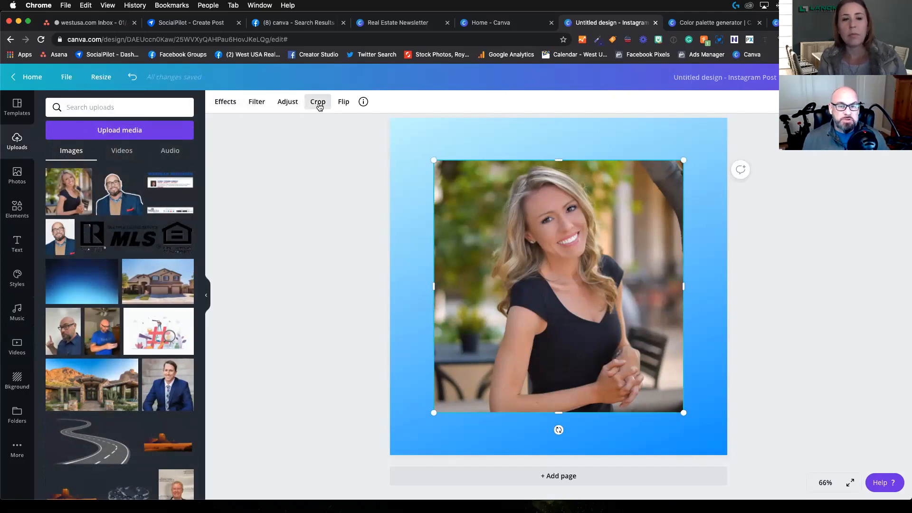
left_click(222, 105)
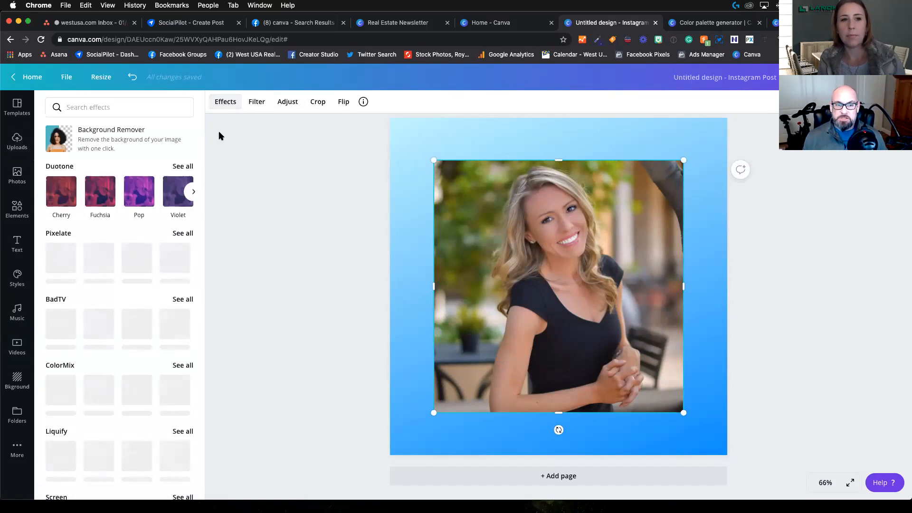
left_click(129, 141)
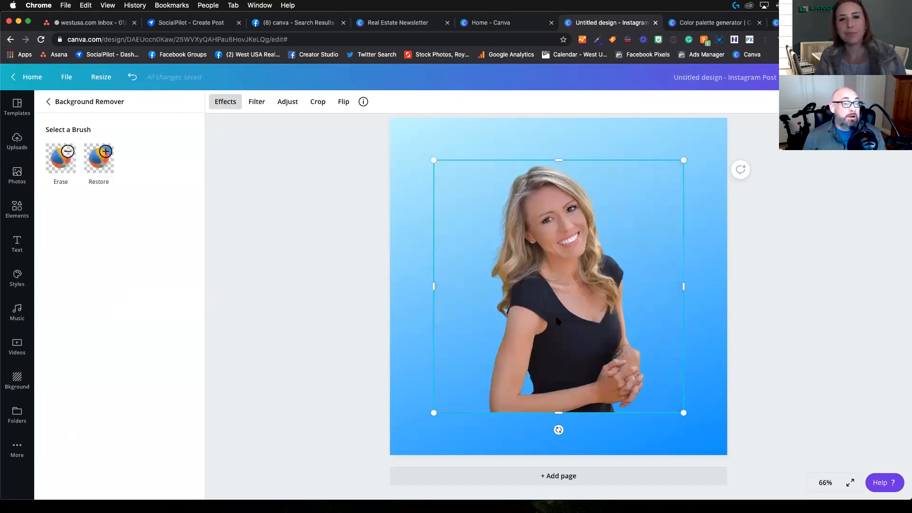
Step: Move the cut-out portrait to the page's lower-left corner and shrink it so it stands on the page's bottom edge
left_click_drag(558, 294, 467, 336)
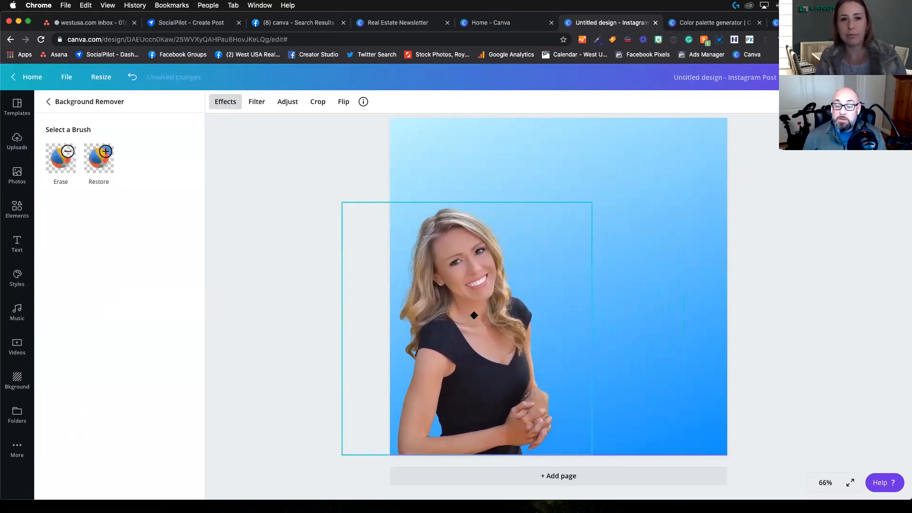
left_click_drag(595, 201, 553, 257)
left_click_drag(489, 310, 485, 310)
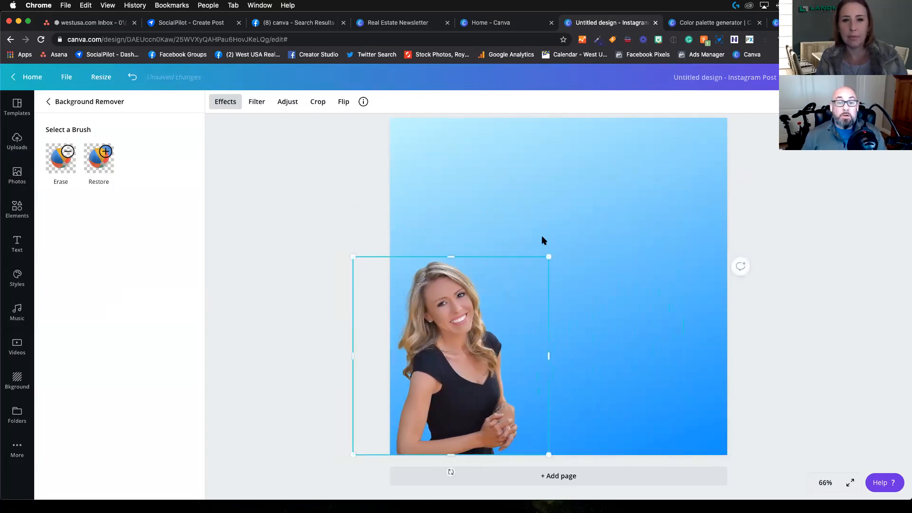
key("ctrl+Up")
left_click(532, 159)
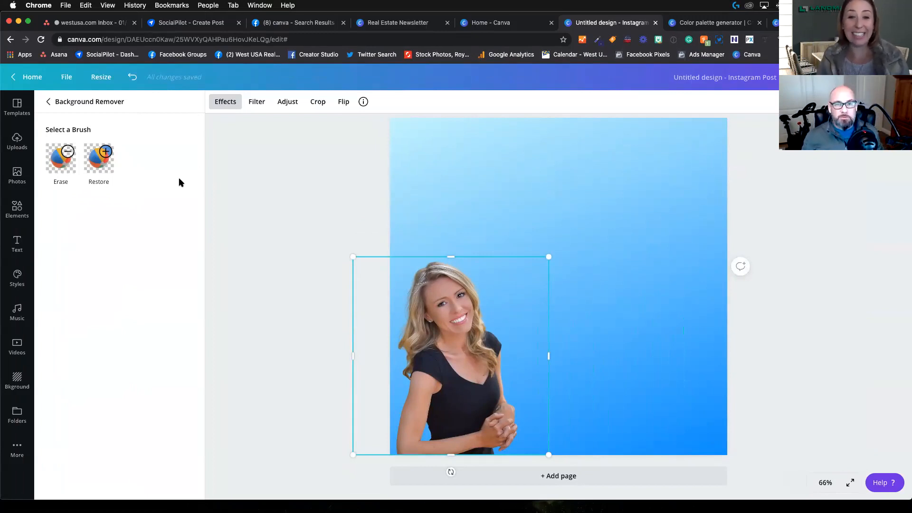
Step: Add the flat orange five-star graphic from the elements, enlarge it slightly and center it near the page's upper edge
left_click(16, 142)
left_click(17, 209)
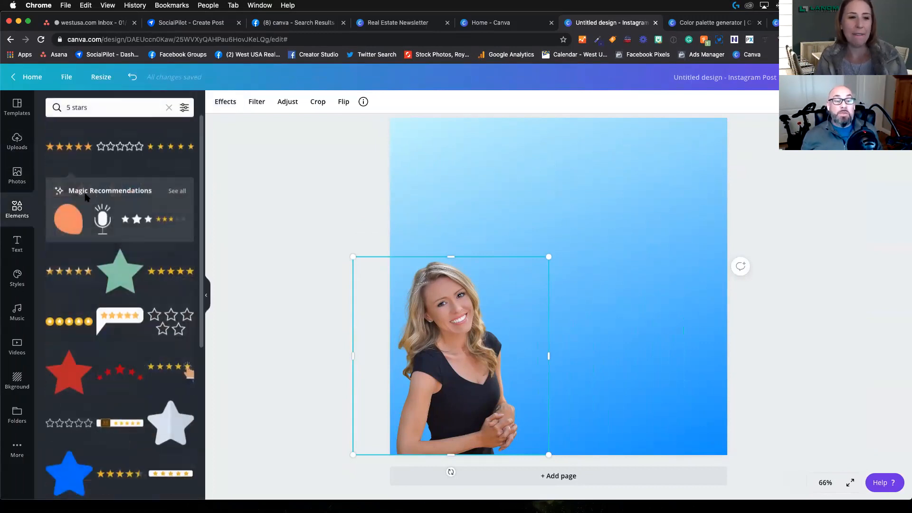
left_click(74, 151)
left_click_drag(555, 287, 556, 173)
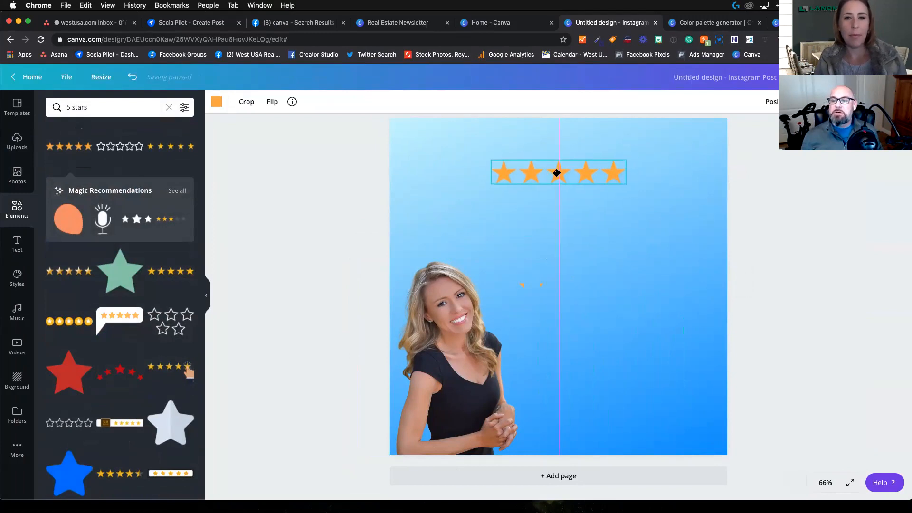
left_click_drag(491, 185, 456, 204)
left_click_drag(534, 185, 557, 167)
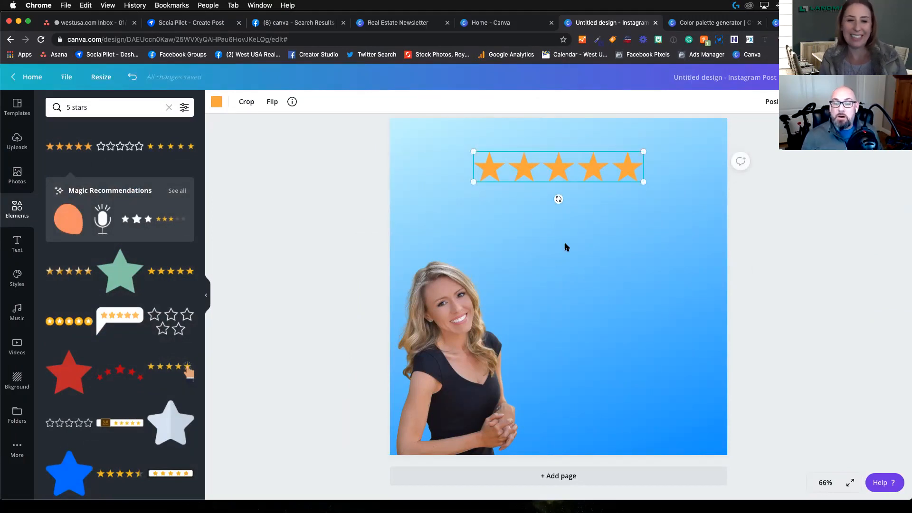
Step: Add a heading directly below the stars reading "Can't imagine working with anyone else."
left_click(16, 241)
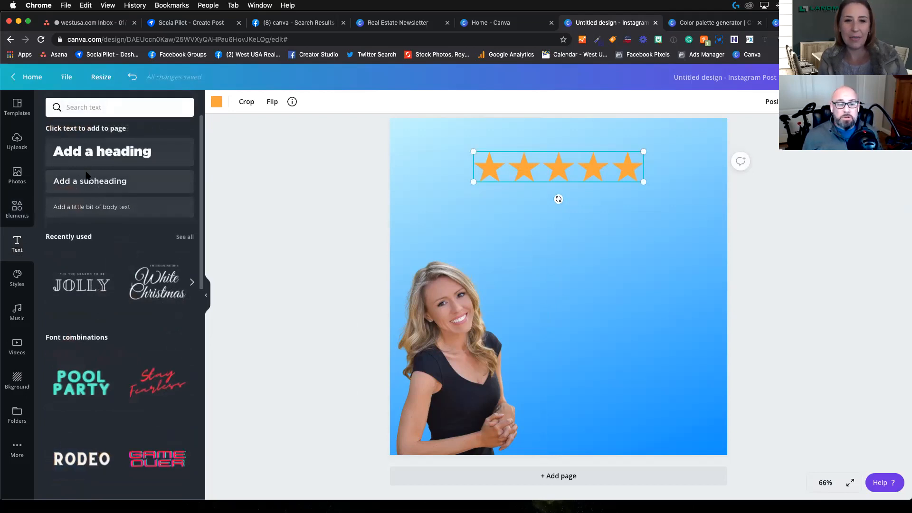
left_click(99, 160)
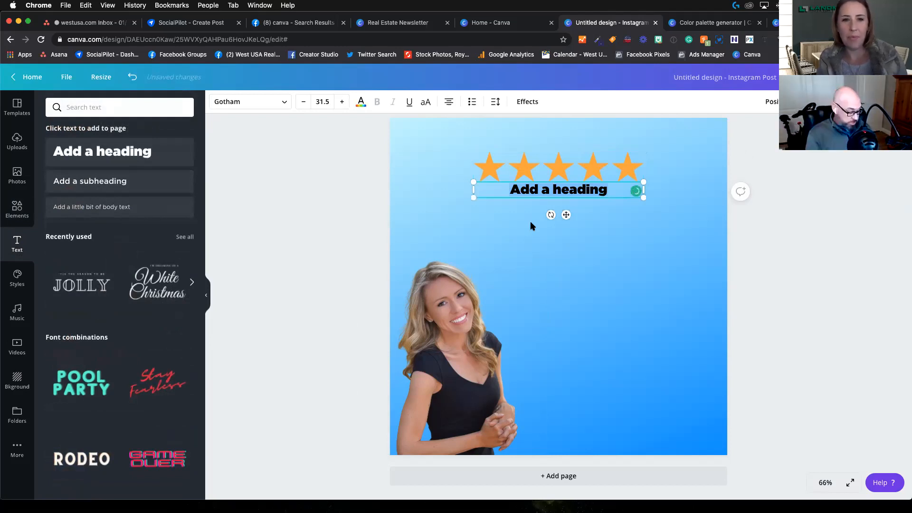
type("Can't ")
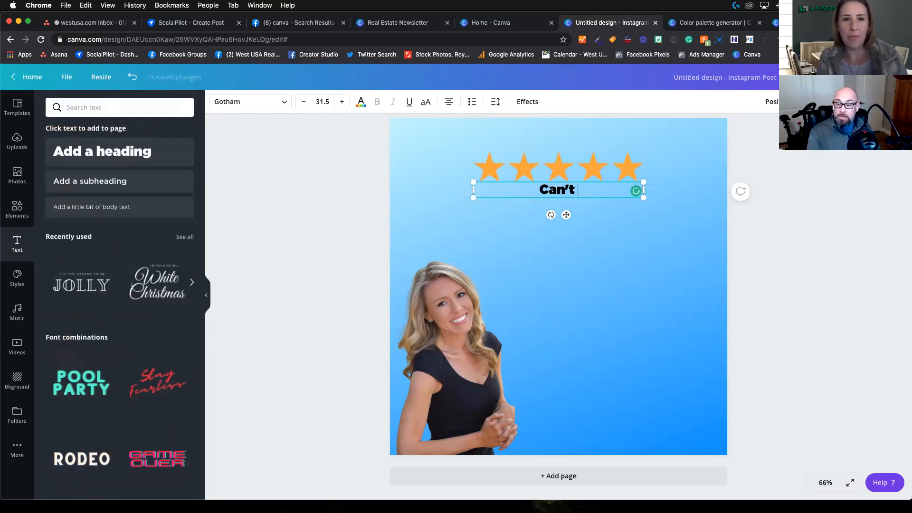
type("imm")
key("BackSpace")
type("a")
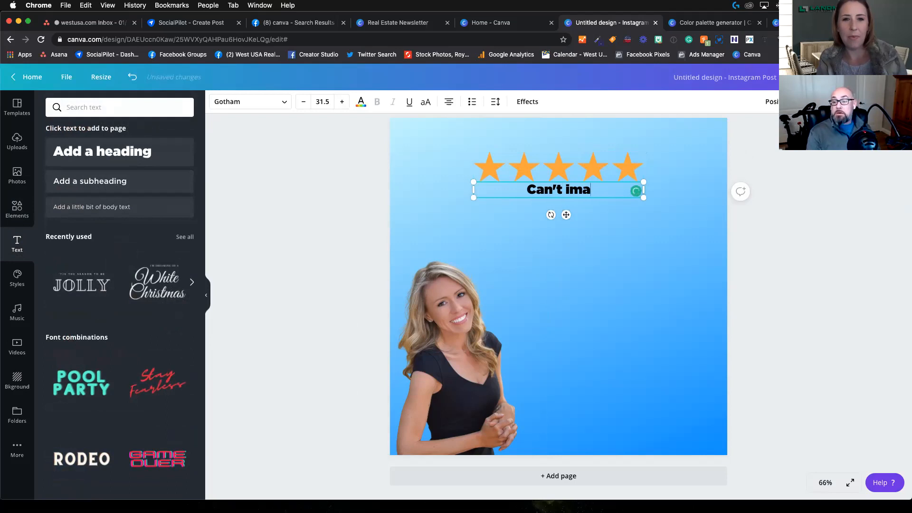
type("gine woor")
key("BackSpace")
key("BackSpace")
type("rking ")
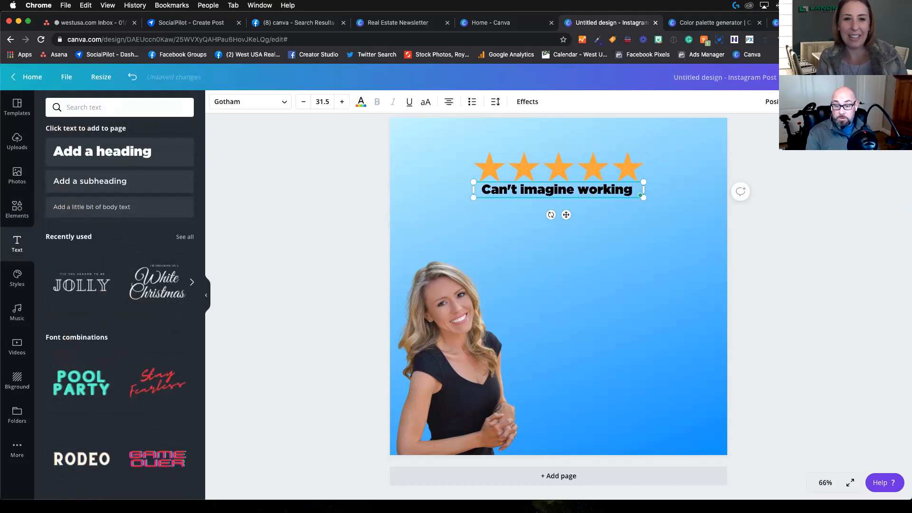
type("with a")
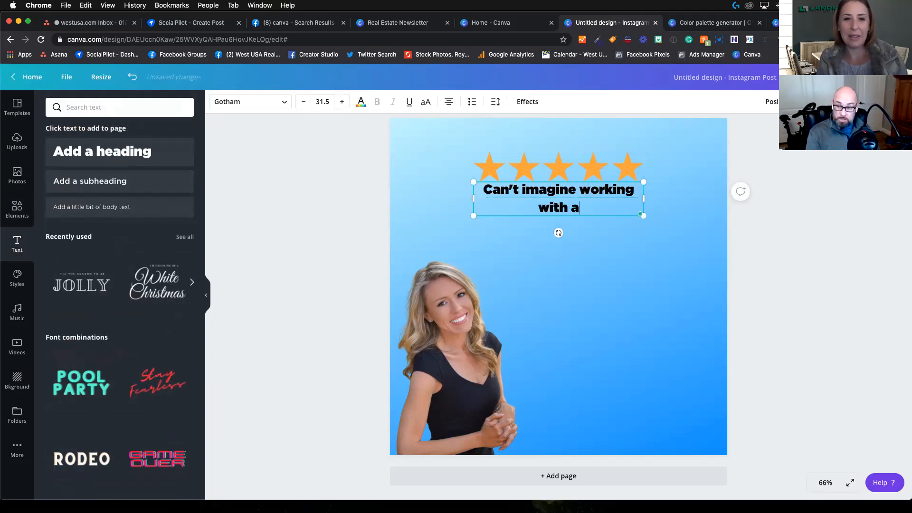
type("nyone ")
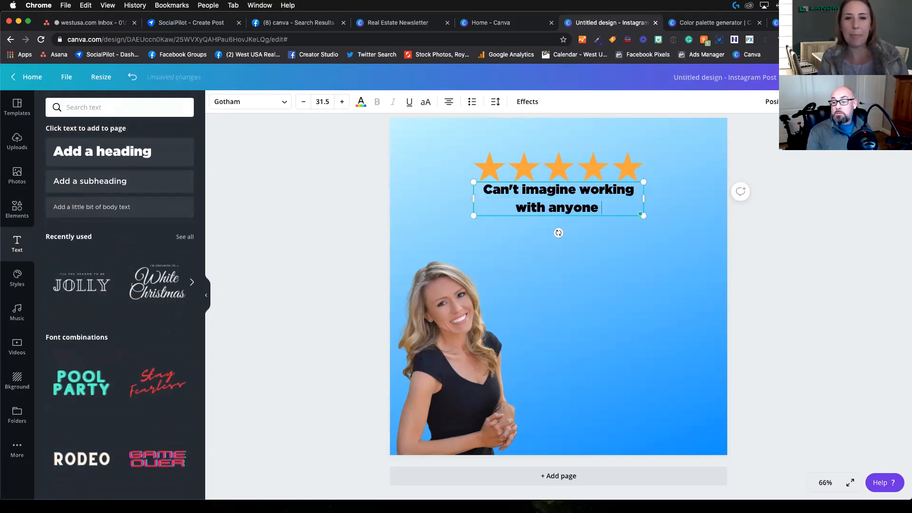
type("else. ")
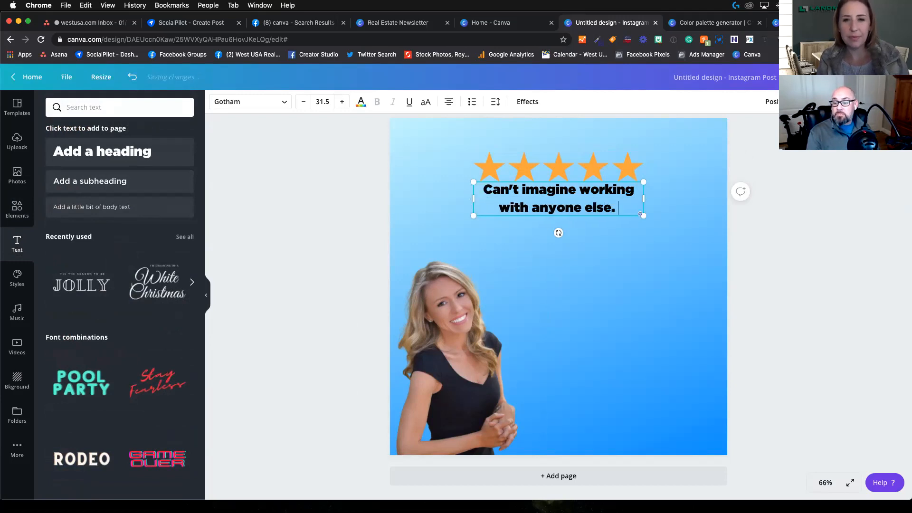
type("Bri was a ")
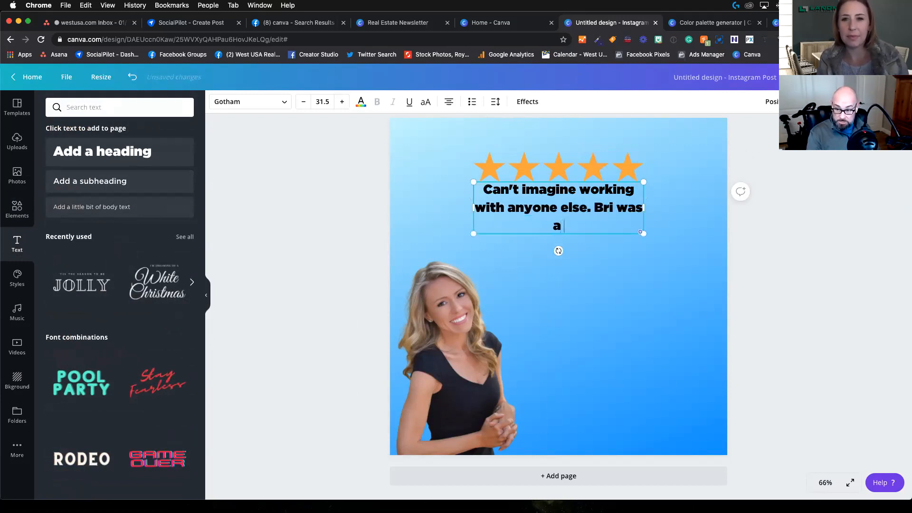
type("great r")
Step: Extend the heading with a second sentence: the agent's first name followed by "was a great REALTOR®"
key("BackSpace")
type("REALTOR")
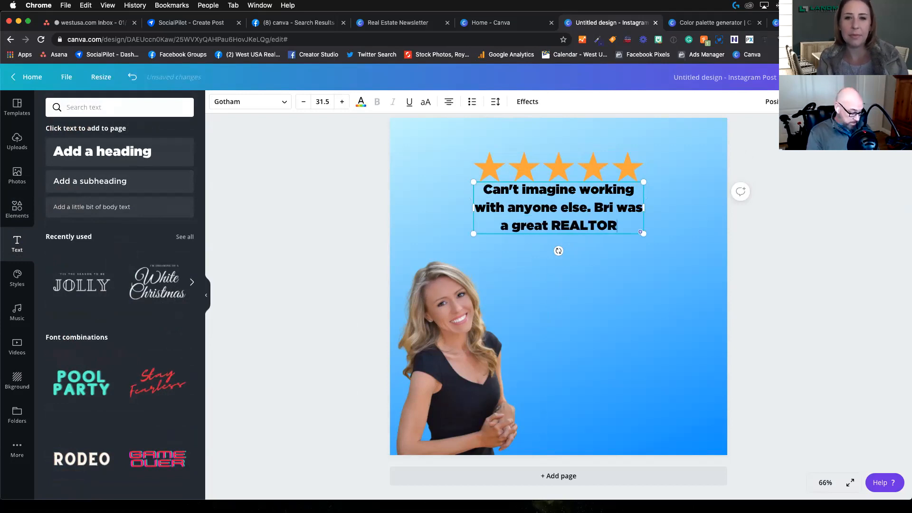
key("super+r")
left_click(471, 179)
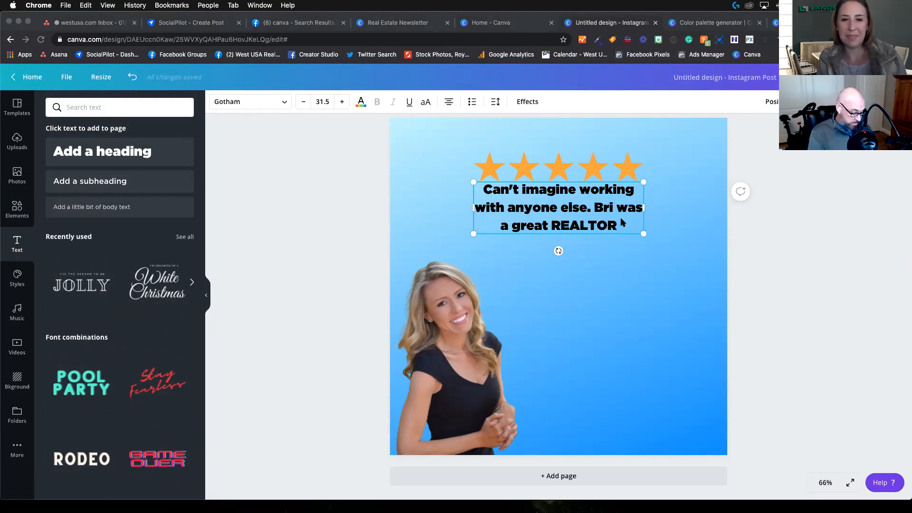
left_click(623, 226)
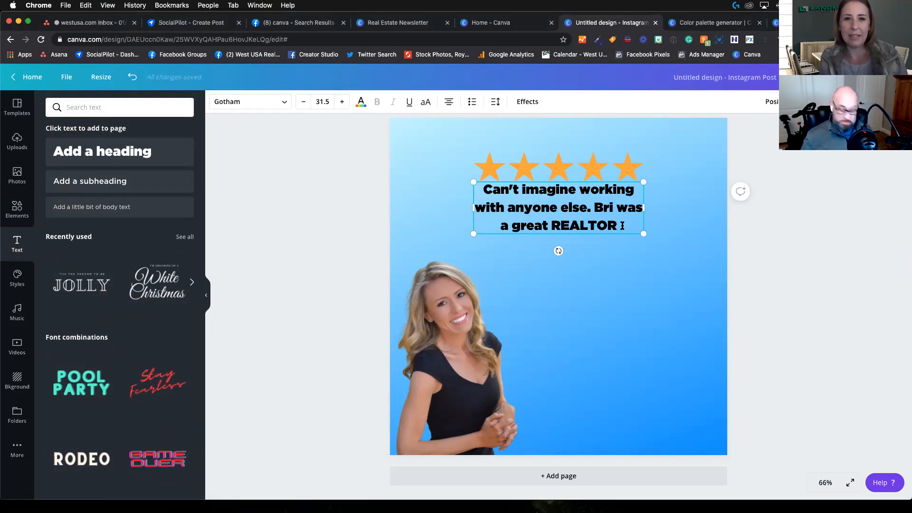
type("®")
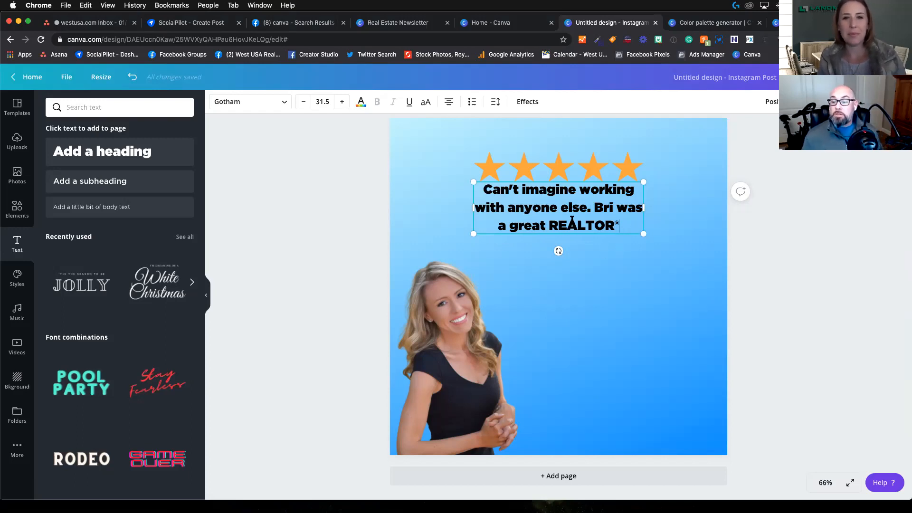
Step: Lower the testimonial text to leave a gap beneath the stars and enclose it in double quotation marks
left_click(611, 253)
left_click_drag(551, 210, 553, 235)
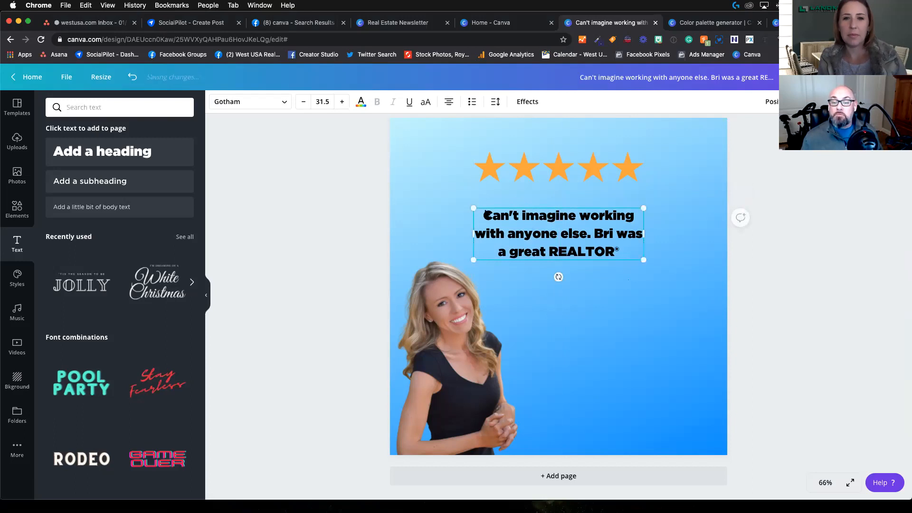
type("\"")
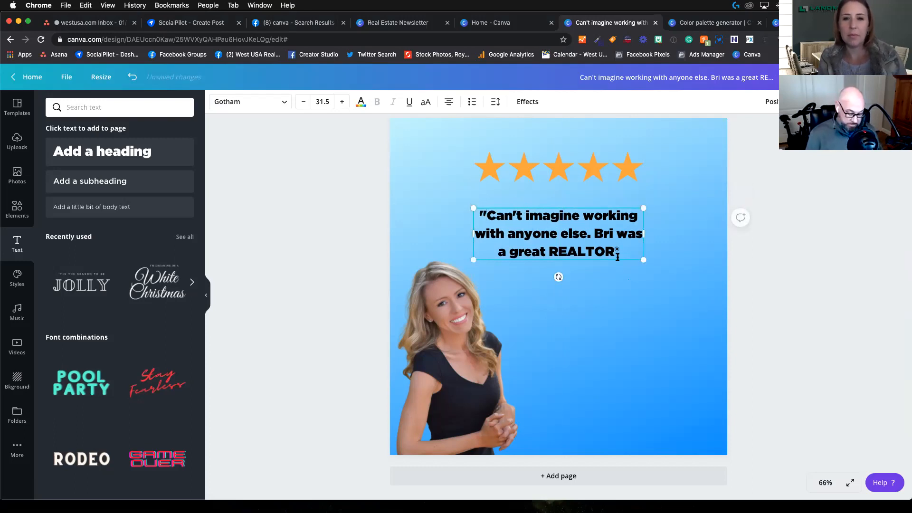
type("\"")
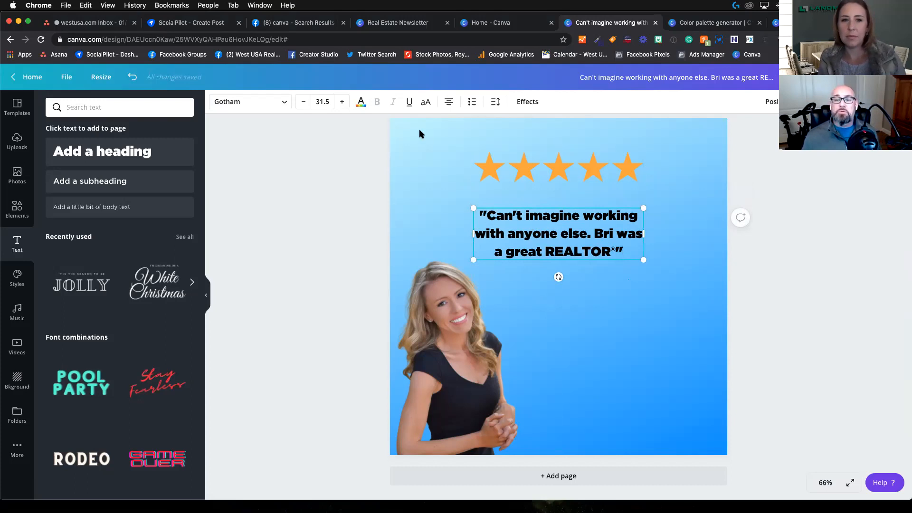
Step: Cycle through the testimonial text's alignment options and leave it left-aligned
left_click(448, 103)
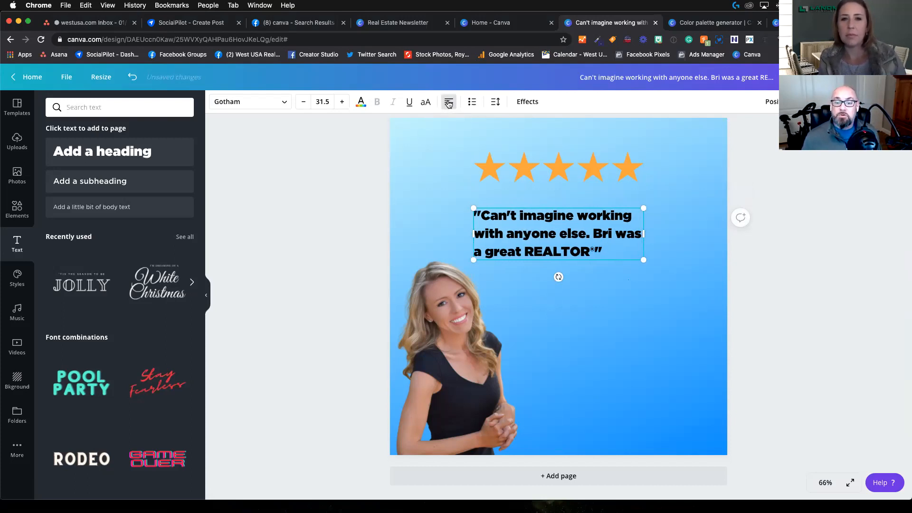
left_click(449, 104)
left_click(449, 103)
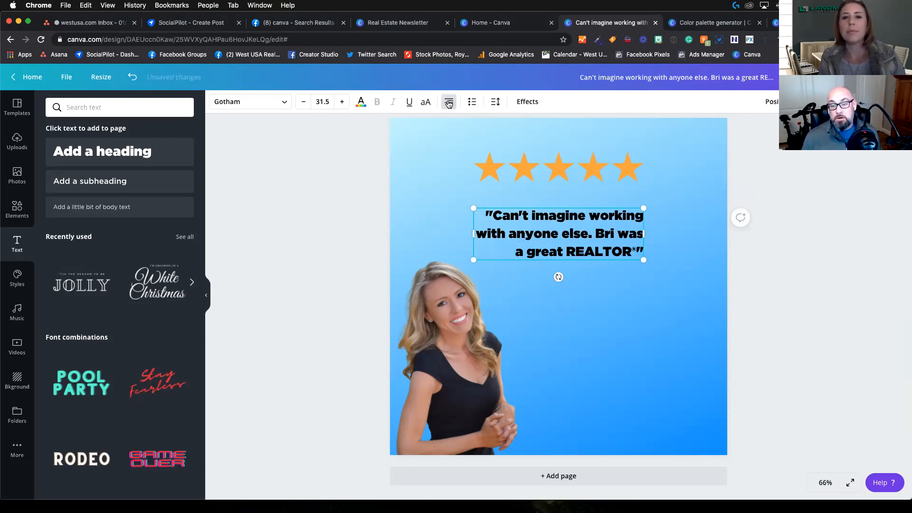
left_click(448, 104)
left_click(449, 103)
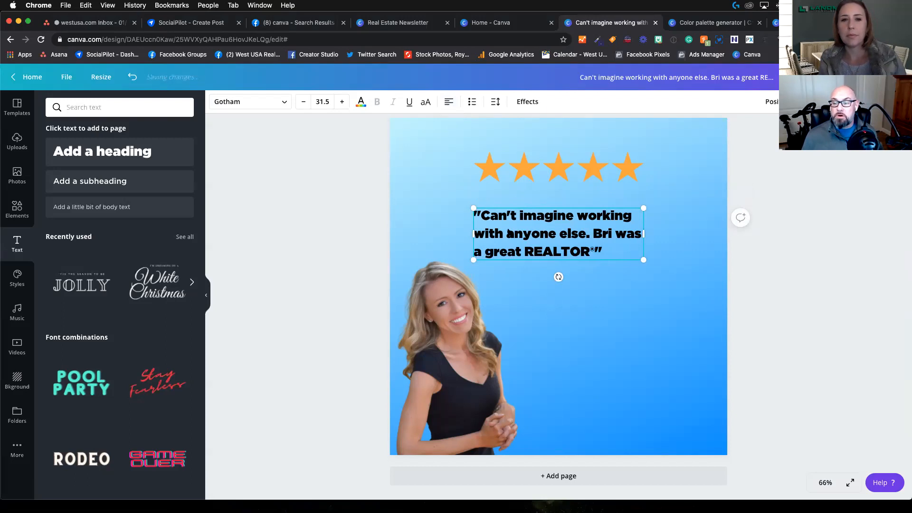
Step: Enlarge the testimonial text to size 40.7 and center its box on the page just below the stars
left_click_drag(648, 267, 674, 332)
left_click(444, 188)
left_click(547, 243)
left_click_drag(573, 237, 550, 223)
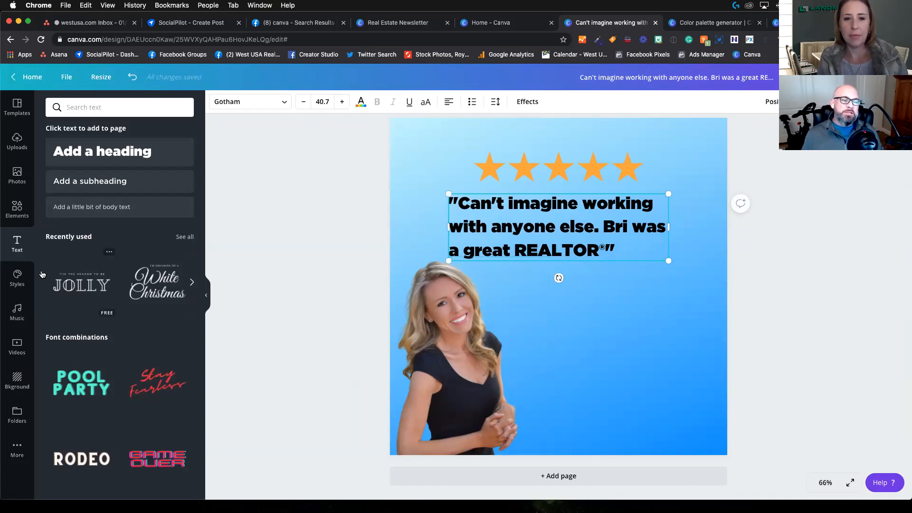
Step: Search the elements library for "free", then clear the search and return to the overview of element categories
left_click(16, 178)
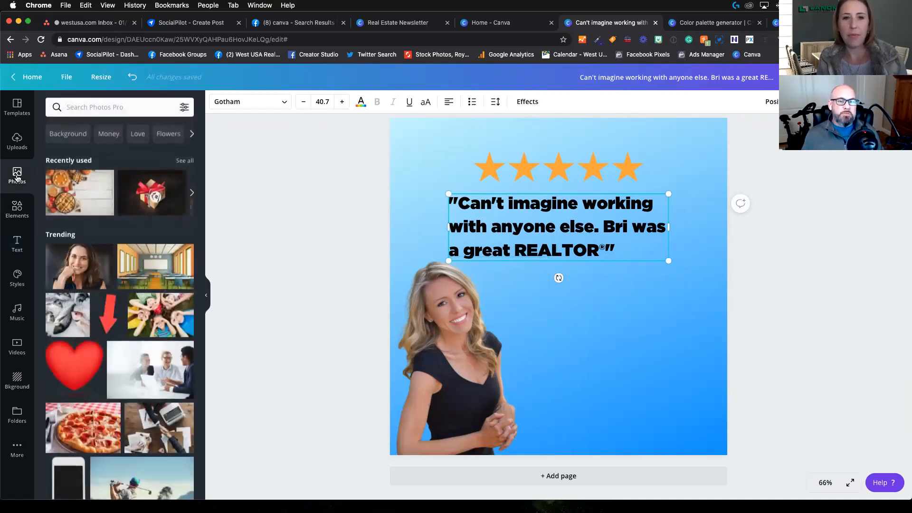
left_click(17, 210)
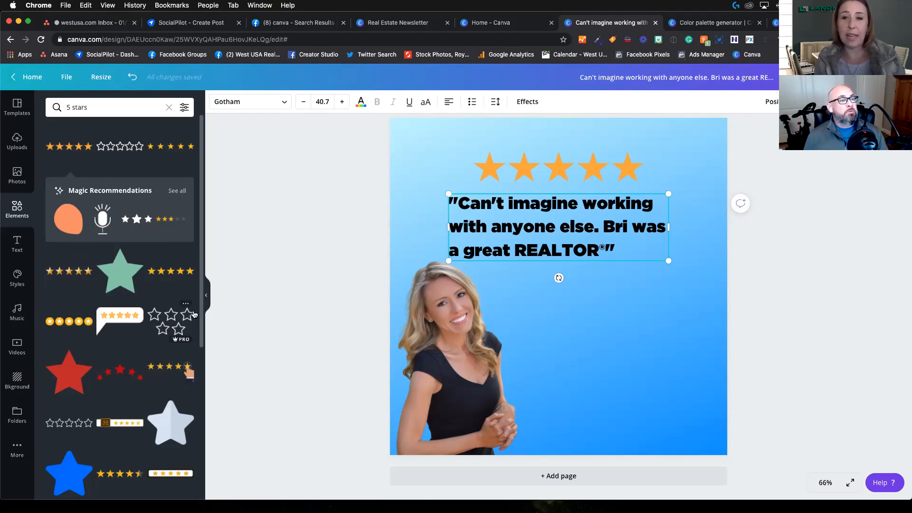
left_click_drag(140, 108, 27, 104)
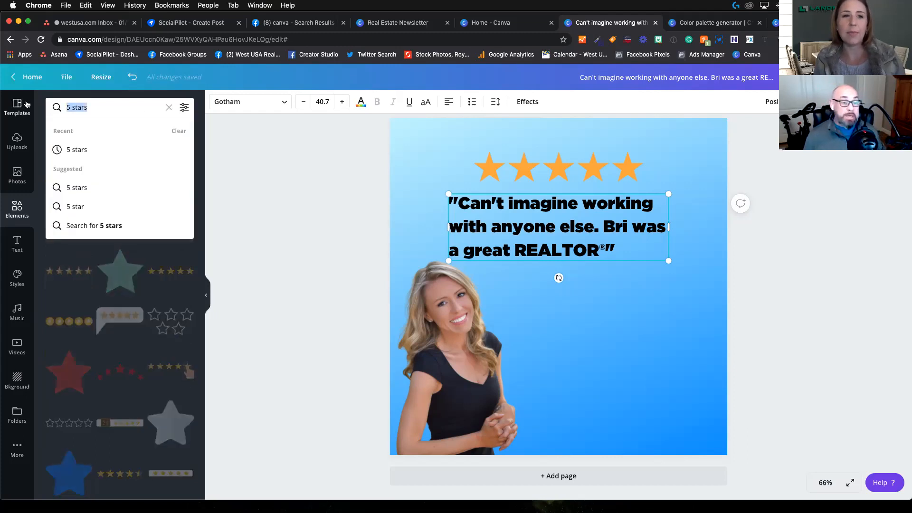
type("free")
key("Return")
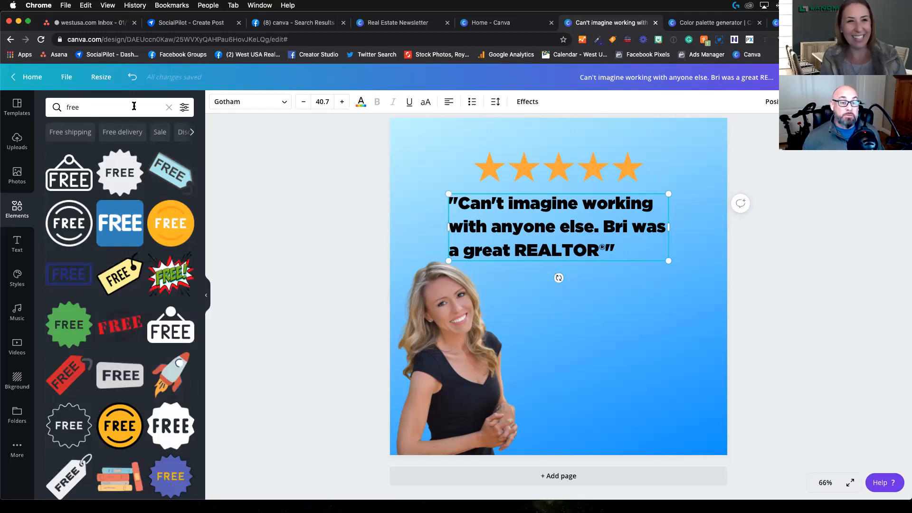
left_click(169, 107)
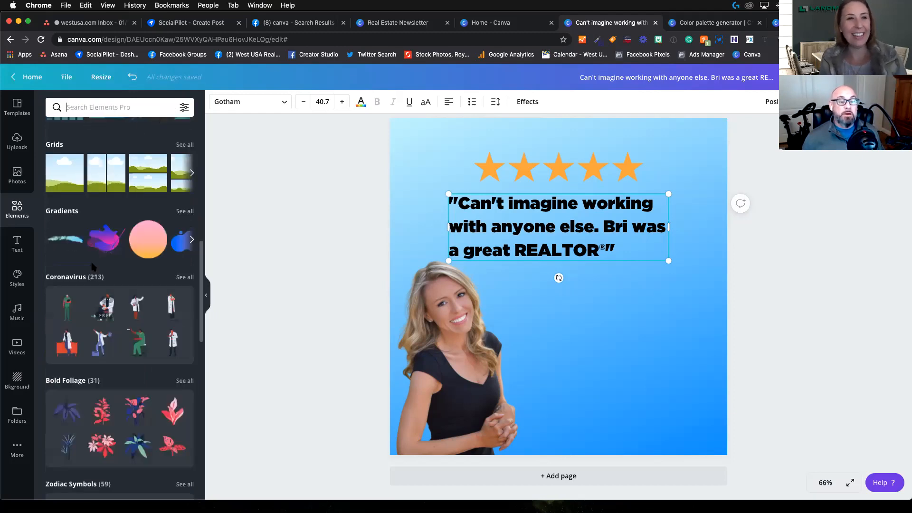
scroll(85, 256, "up", 4)
scroll(86, 256, "up", 6)
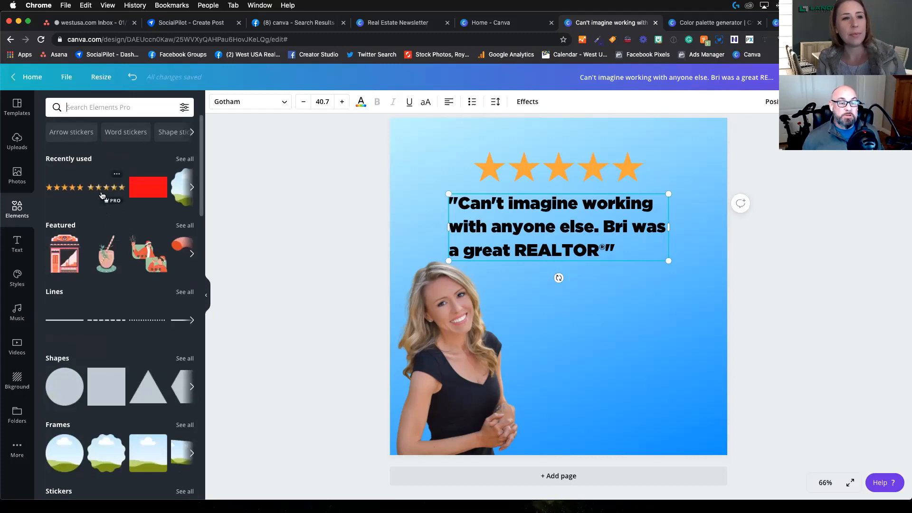
Step: Open the complete Stickers collection and filter it to free items only
scroll(95, 261, "down", 5)
left_click(92, 287)
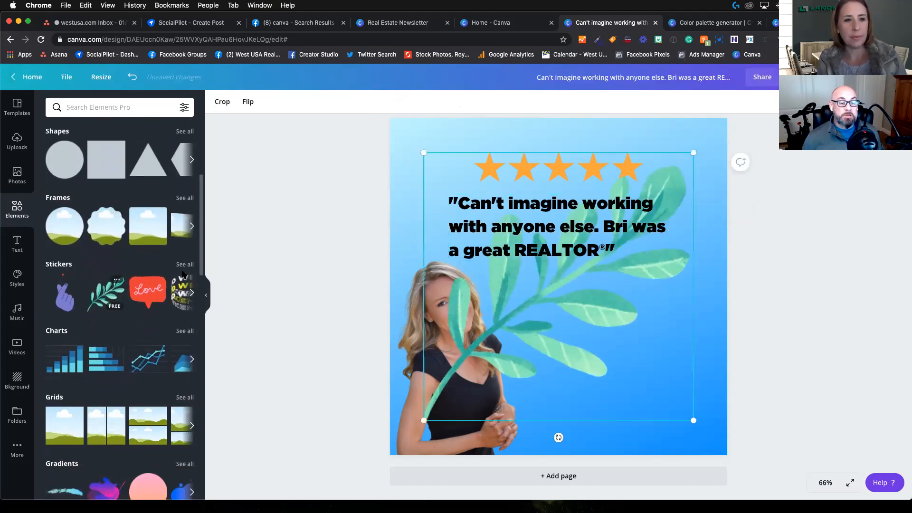
key("Delete")
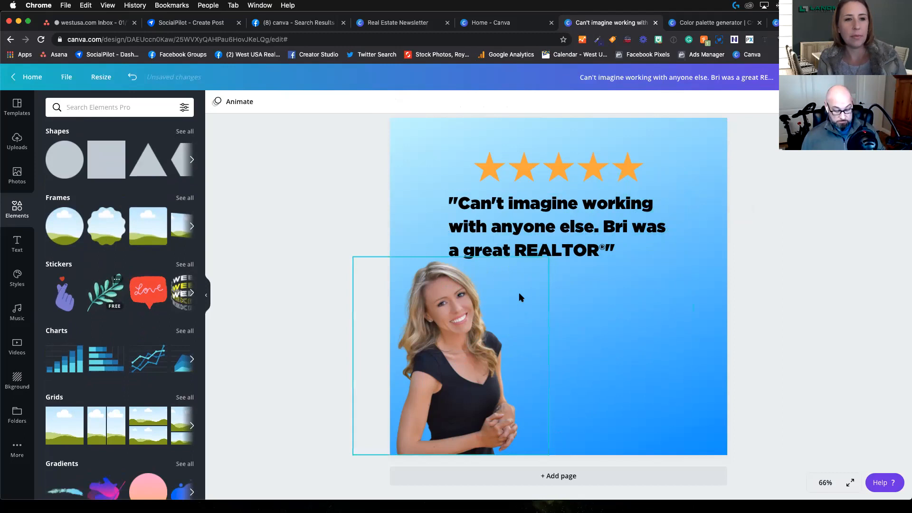
left_click(185, 265)
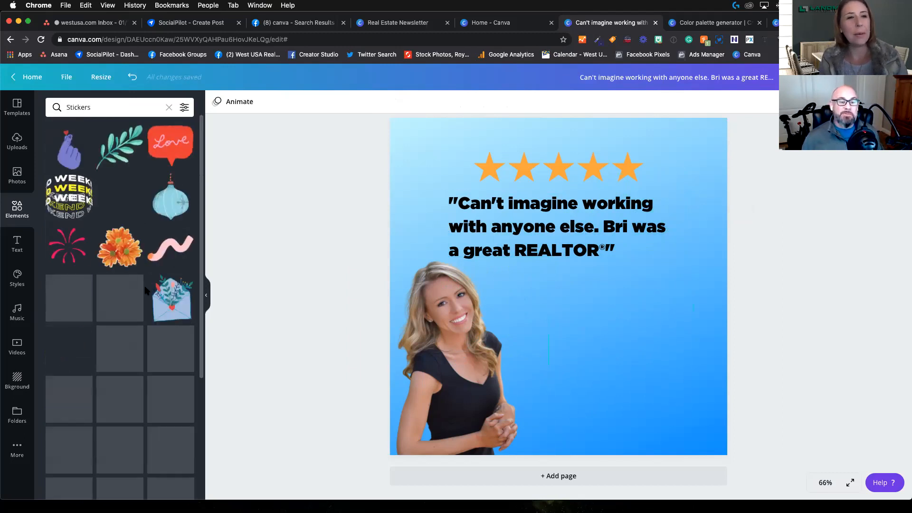
left_click(184, 109)
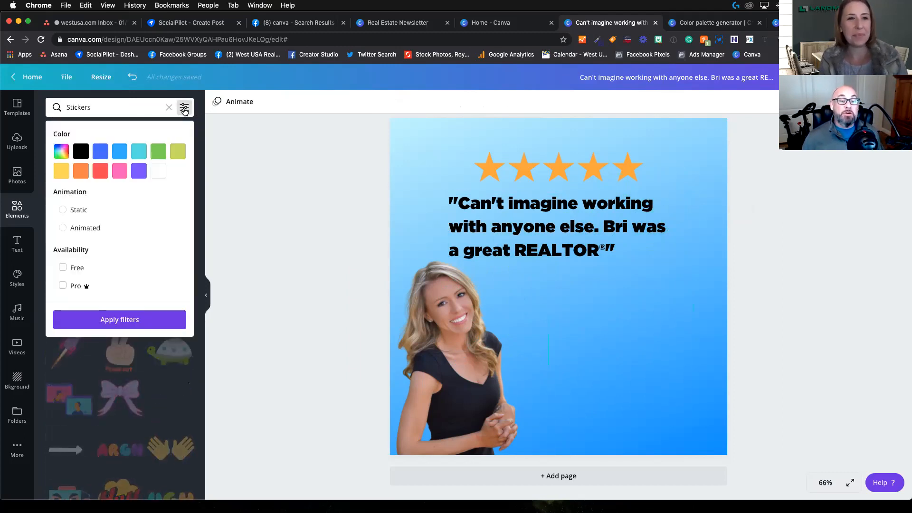
left_click(63, 268)
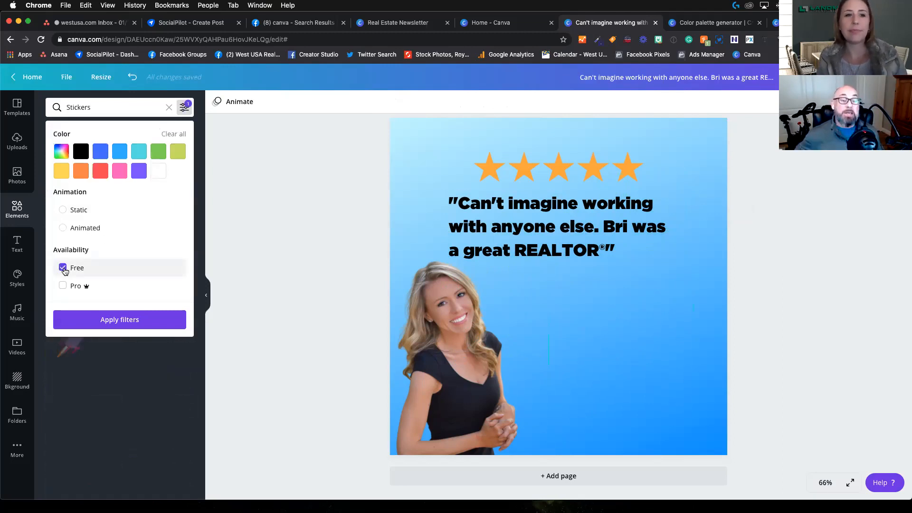
left_click(134, 319)
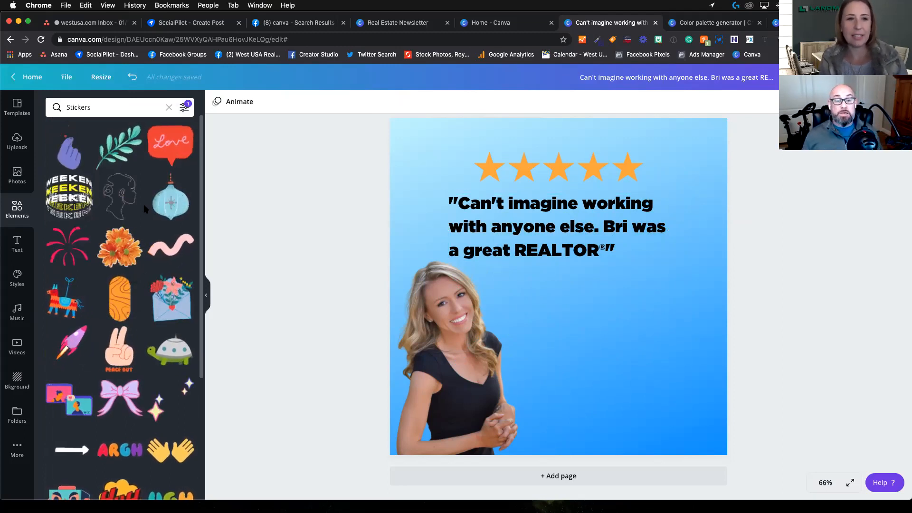
Step: Add the red "Love" speech-bubble sticker, shrink it, and place it in the page's upper-right corner beside the stars
left_click(174, 137)
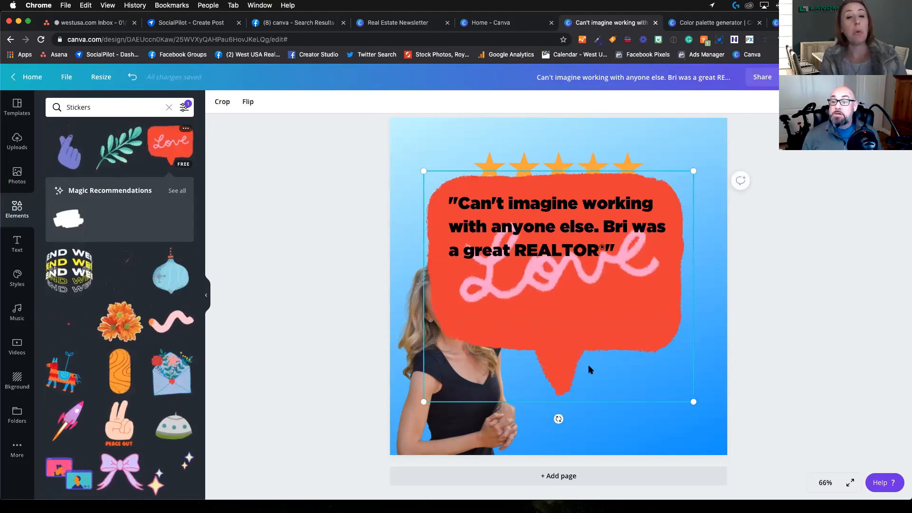
left_click_drag(604, 327, 609, 355)
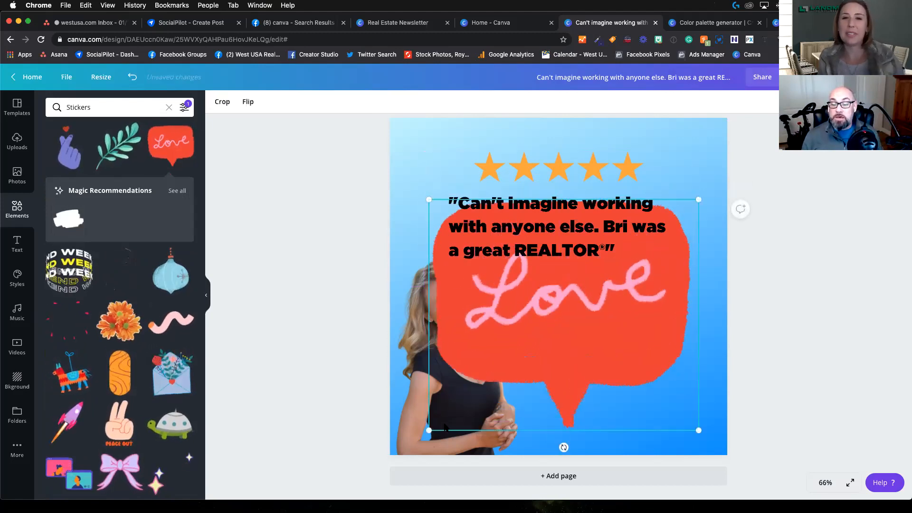
left_click_drag(428, 429, 664, 260)
left_click_drag(671, 206, 684, 151)
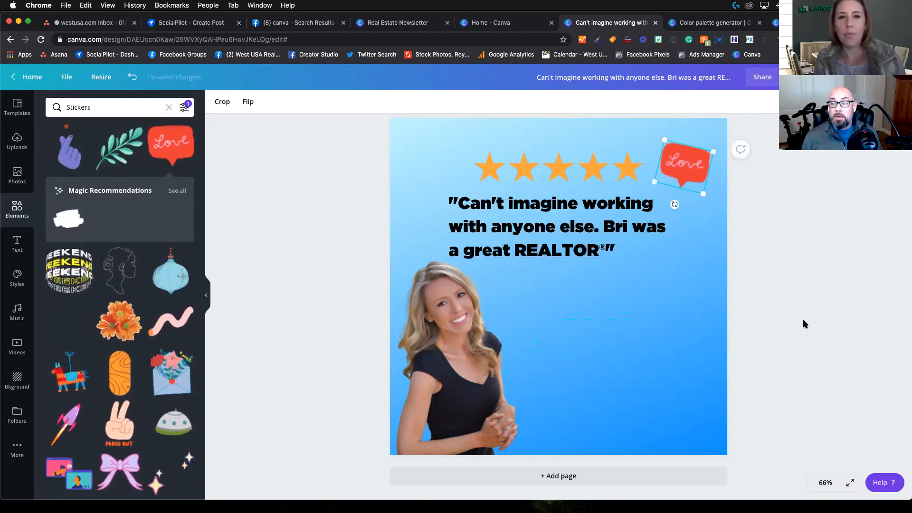
Step: Check the download file type offered for the design with the sticker, and delete the "Love" sticker
left_click(854, 77)
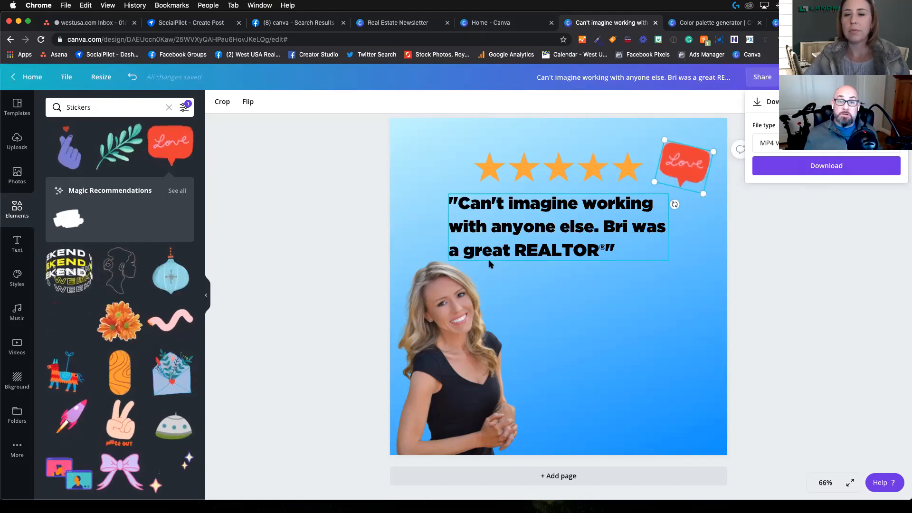
left_click(679, 326)
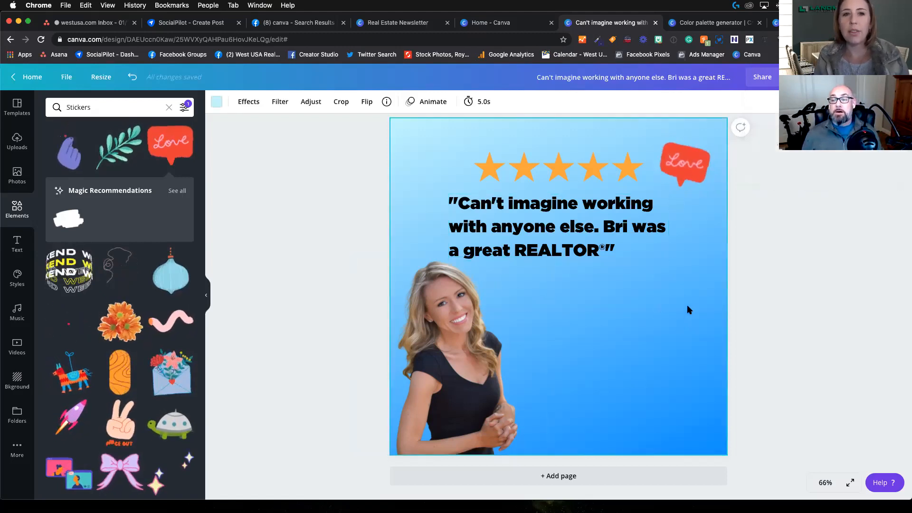
left_click(688, 158)
key("Delete")
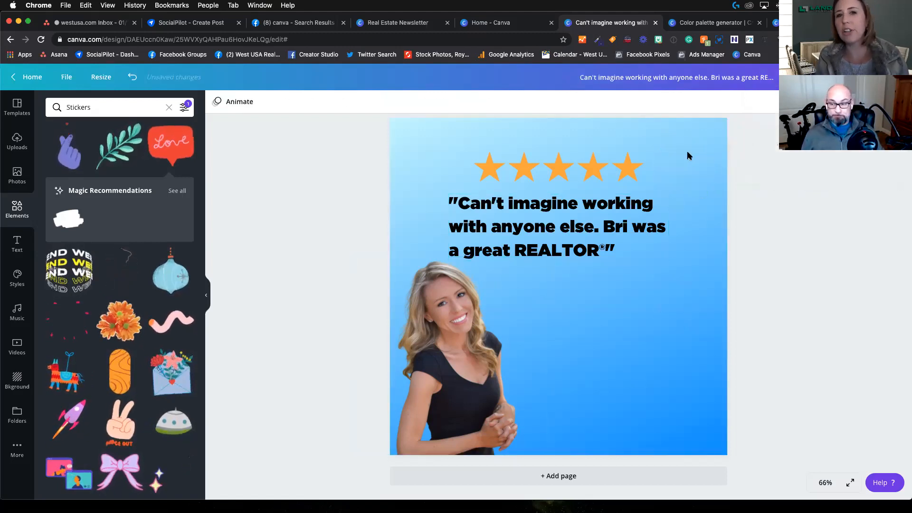
Step: Open the video library and filter it to free videos
left_click(19, 244)
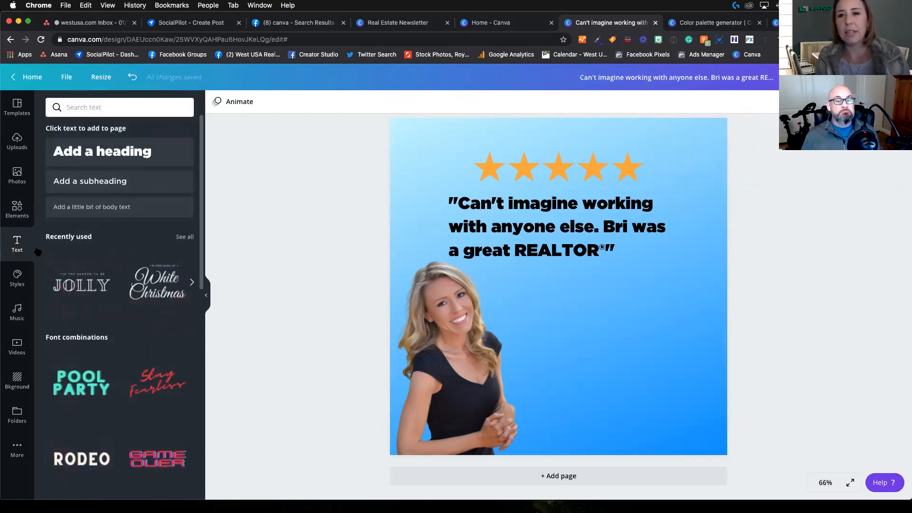
left_click(17, 346)
scroll(141, 307, "down", 10)
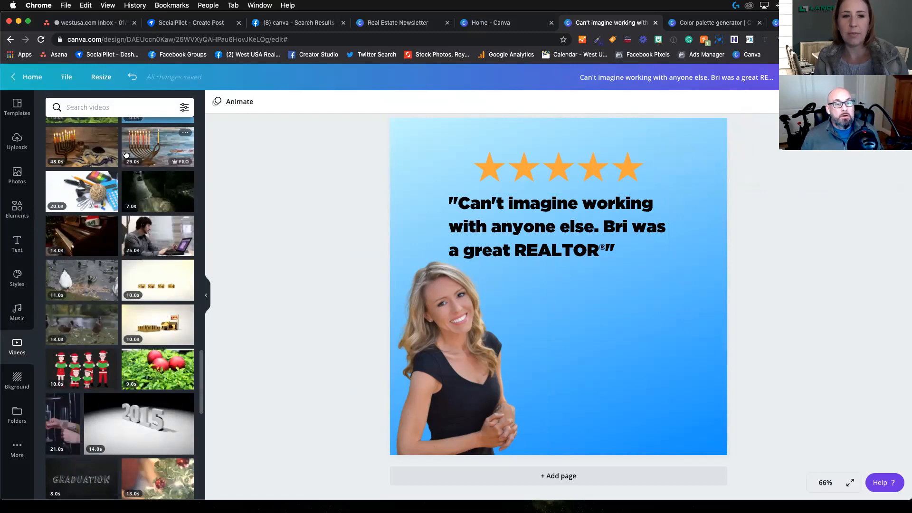
left_click(184, 107)
left_click(62, 151)
left_click(121, 210)
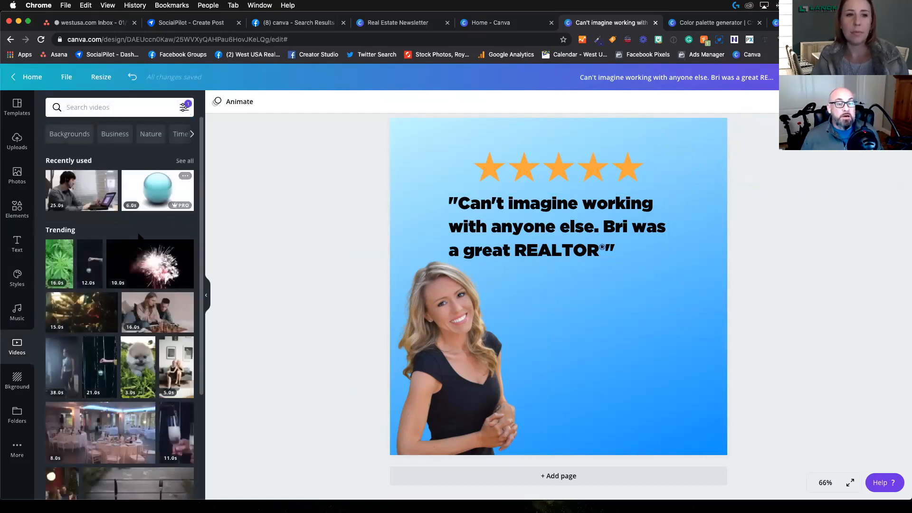
Step: Try the free clip of a puppy in the grass on the page, remove it, and browse more free videos
scroll(146, 287, "down", 2)
scroll(146, 287, "down", 3)
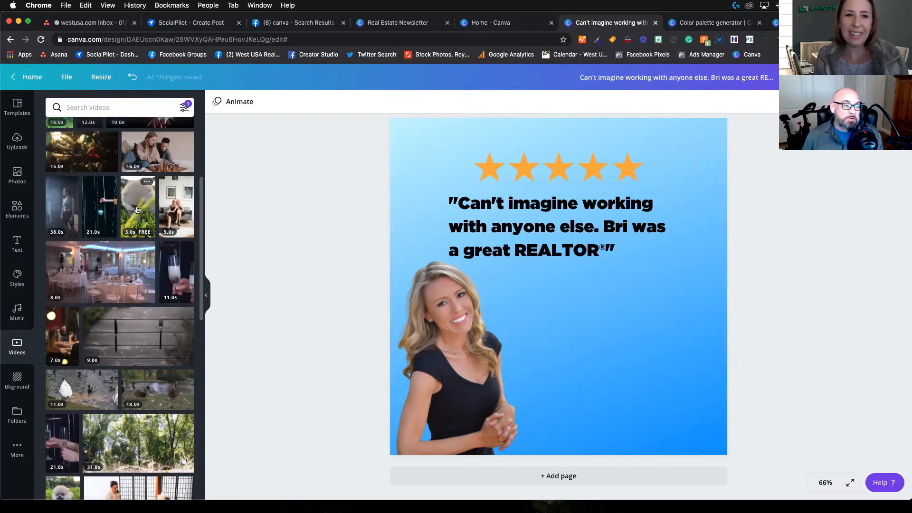
left_click(136, 210)
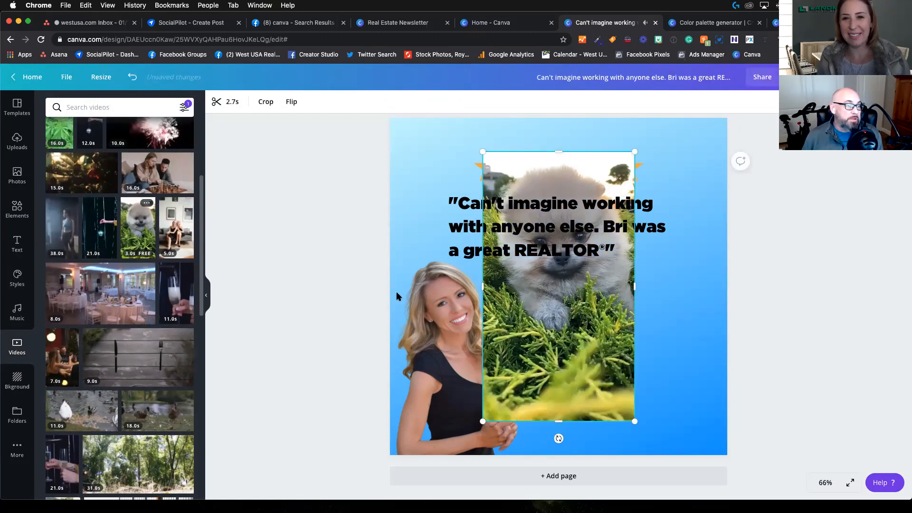
key("Delete")
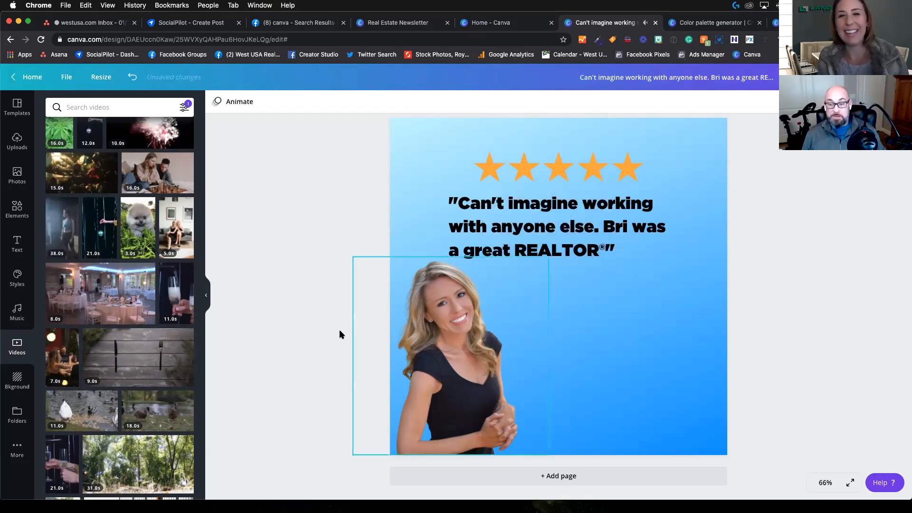
scroll(160, 317, "down", 3)
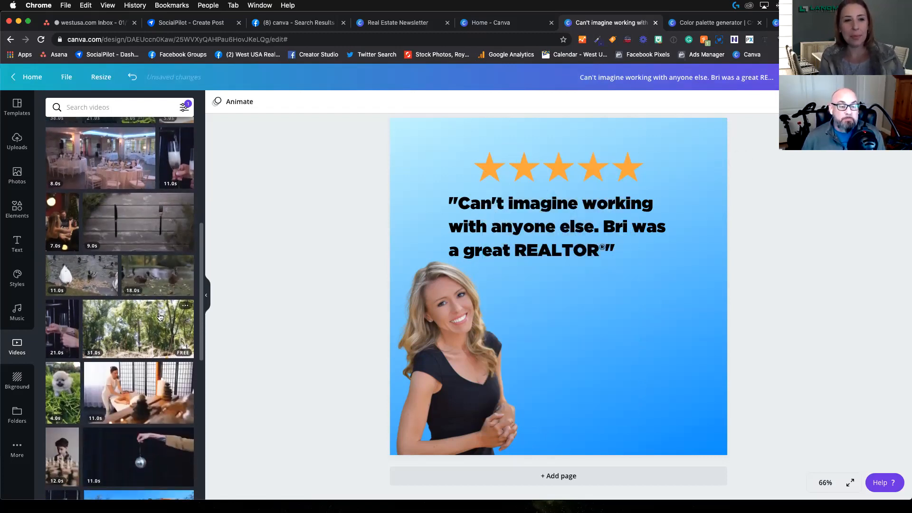
scroll(139, 328, "down", 4)
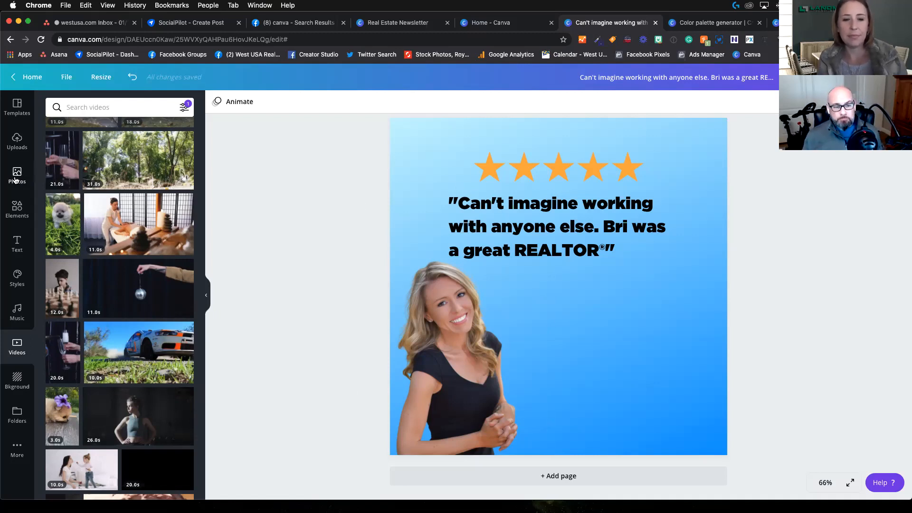
Step: Add a heading below the testimonial quote and replace its placeholder text with "REATLY"
left_click(18, 243)
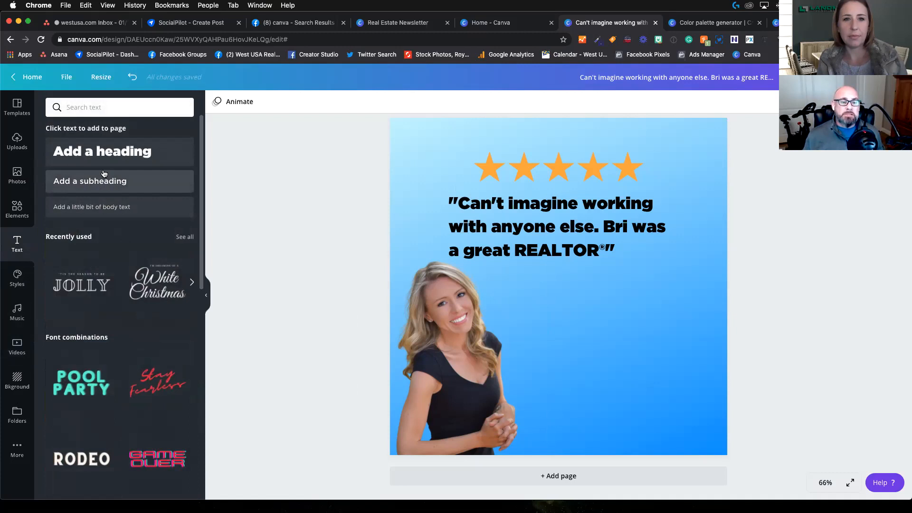
left_click(129, 159)
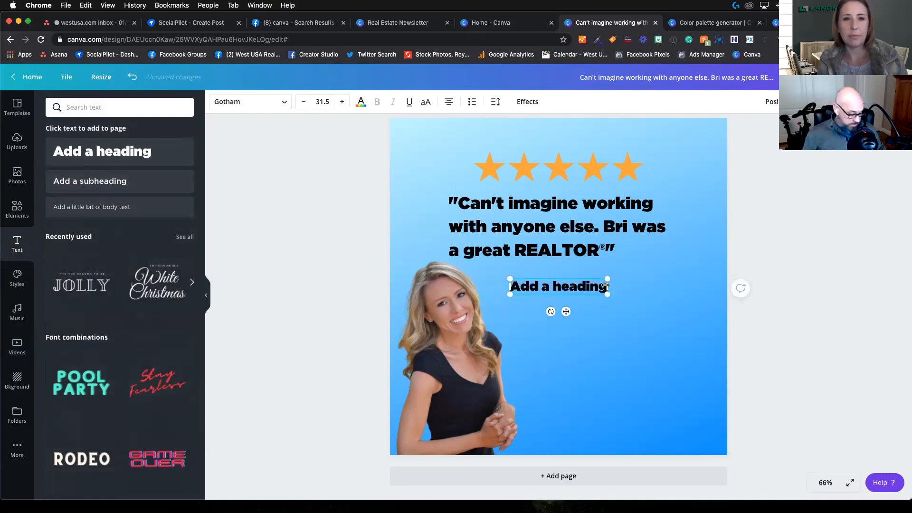
type("REALT")
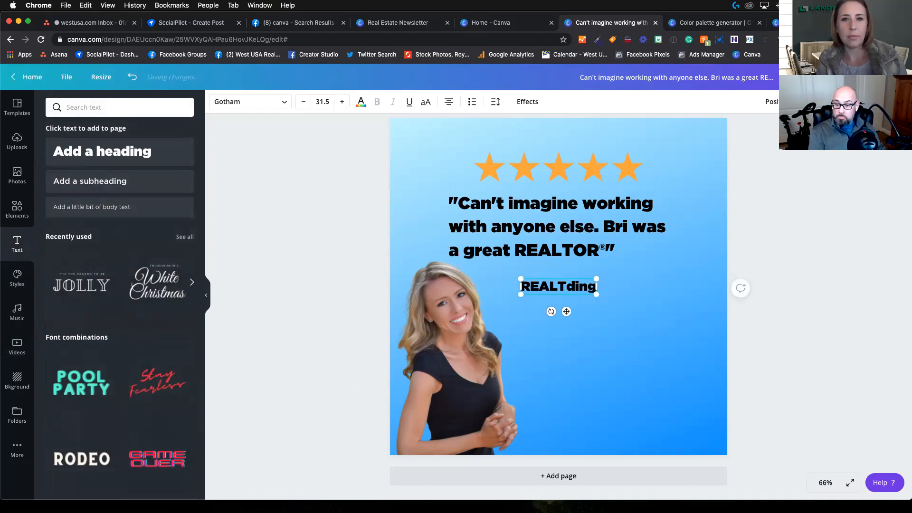
key("BackSpace")
key("BackSpace")
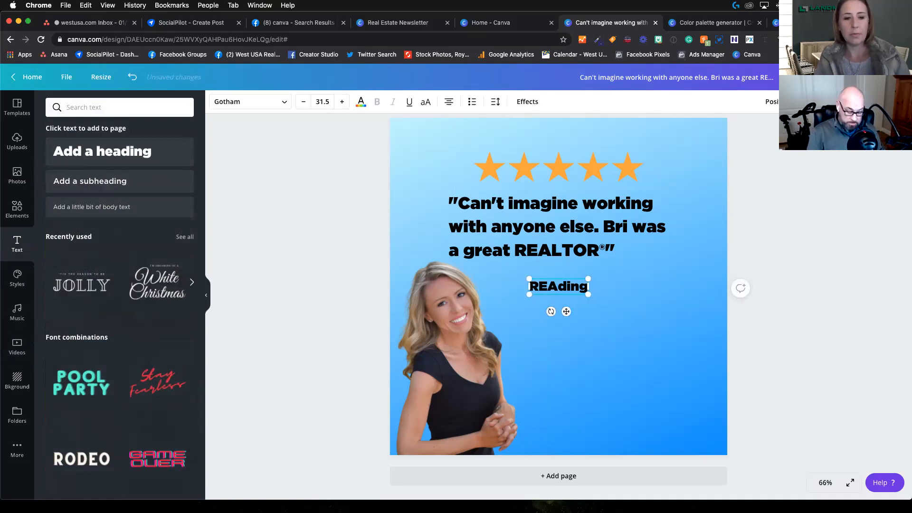
key("Delete")
key("Delete")
key("Delete")
key("Delete")
type("TLY")
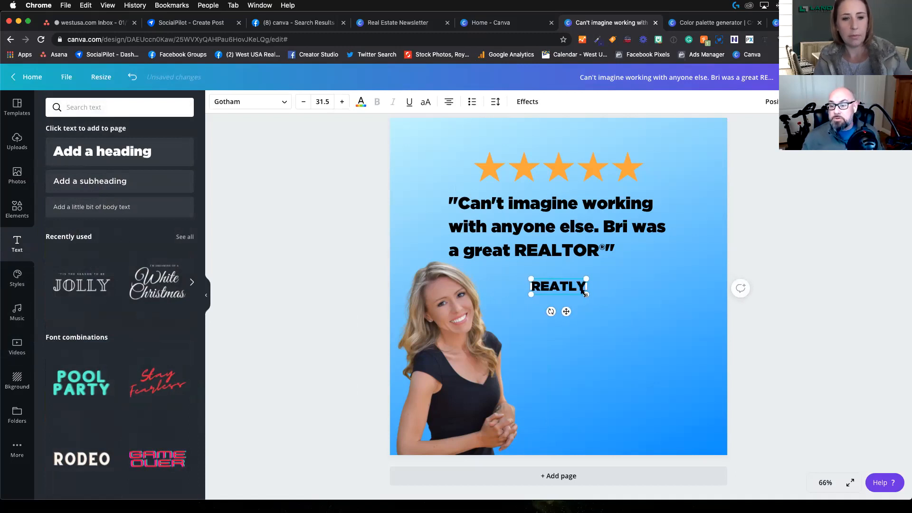
Step: Enlarge the "REATLY" heading to size 160 and lower its opacity to a faint watermark
left_click_drag(585, 296, 788, 431)
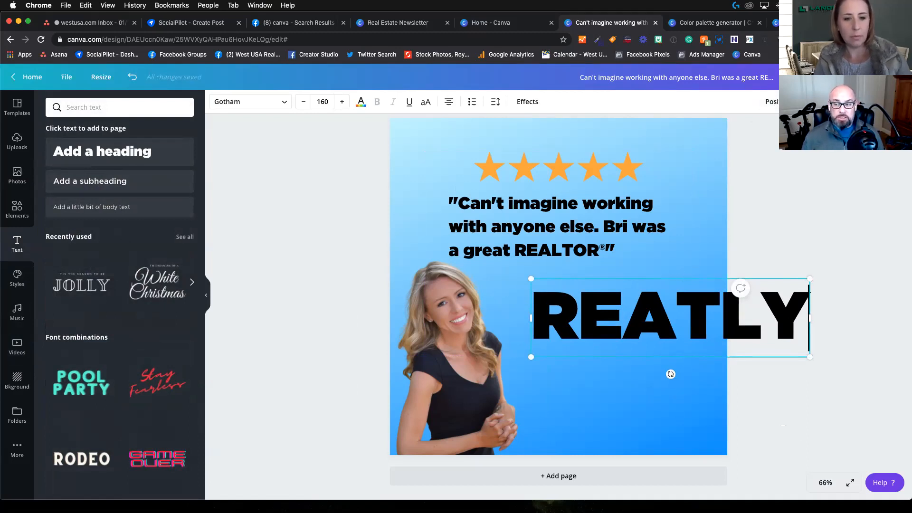
left_click(810, 102)
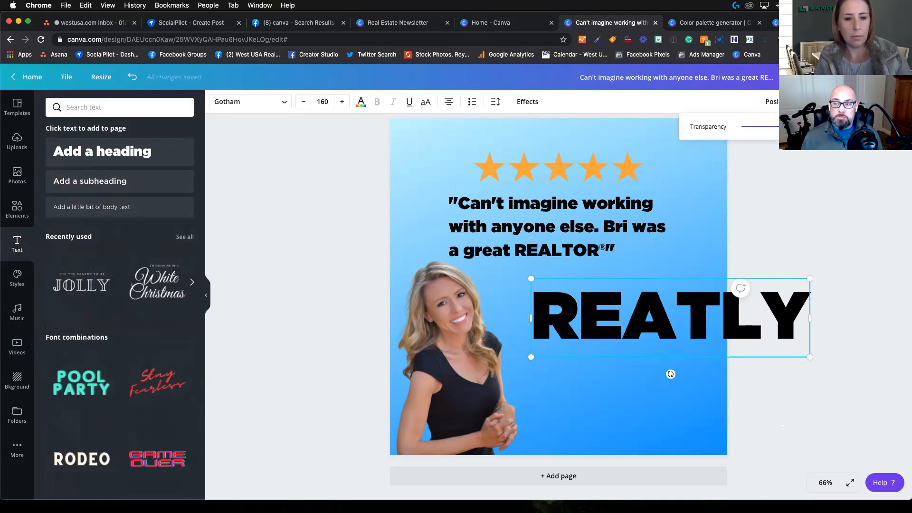
left_click_drag(813, 127, 751, 137)
left_click(655, 381)
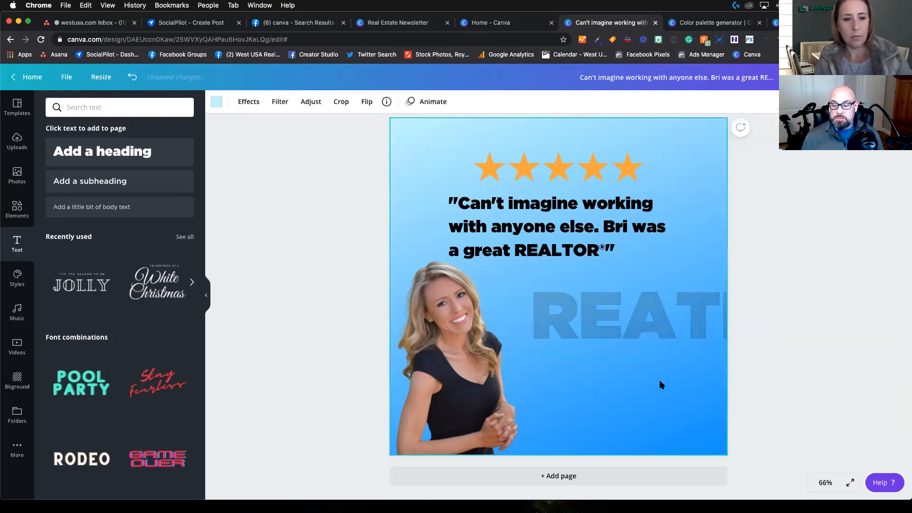
left_click(662, 342)
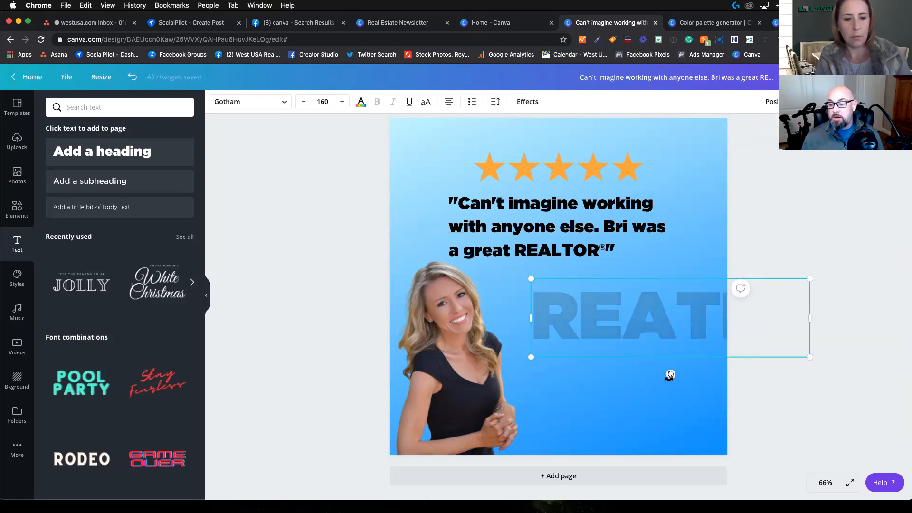
Step: Rotate the "REATLY" text to run vertically along the page's right edge and recolor it light gray
left_click_drag(670, 374, 679, 292)
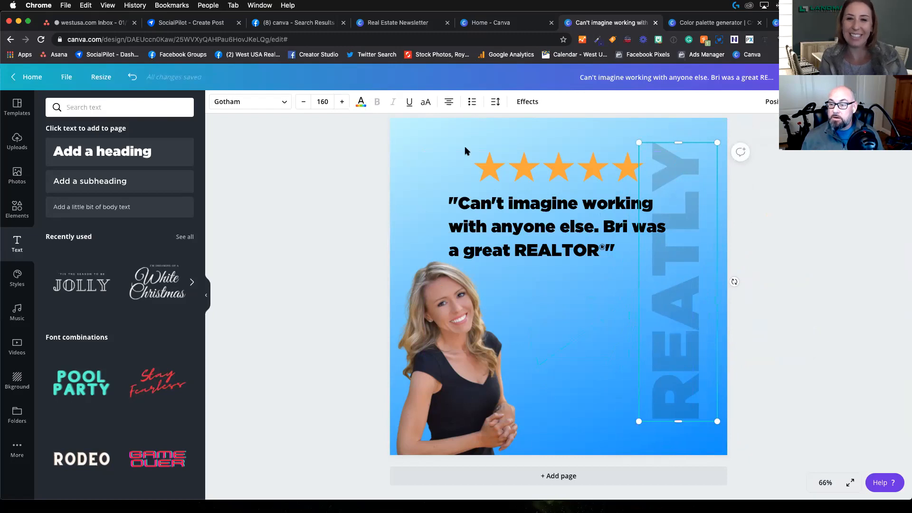
left_click(361, 102)
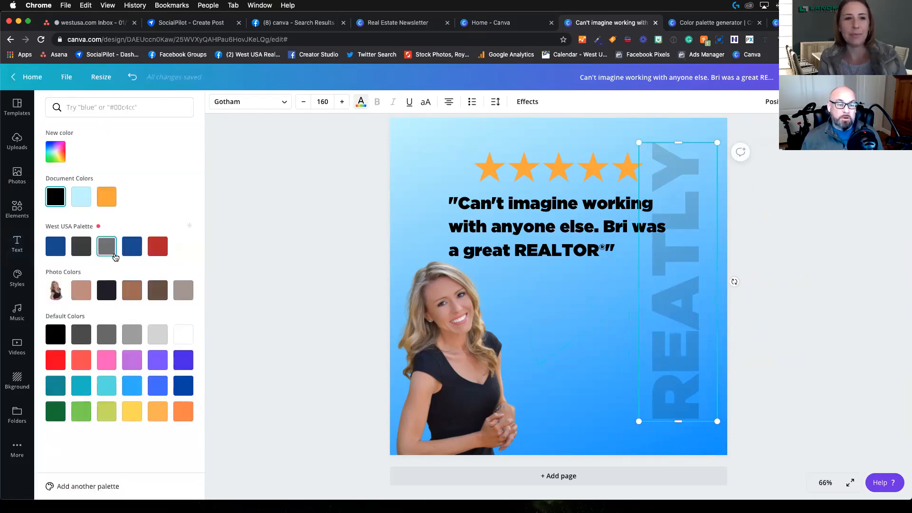
left_click(157, 334)
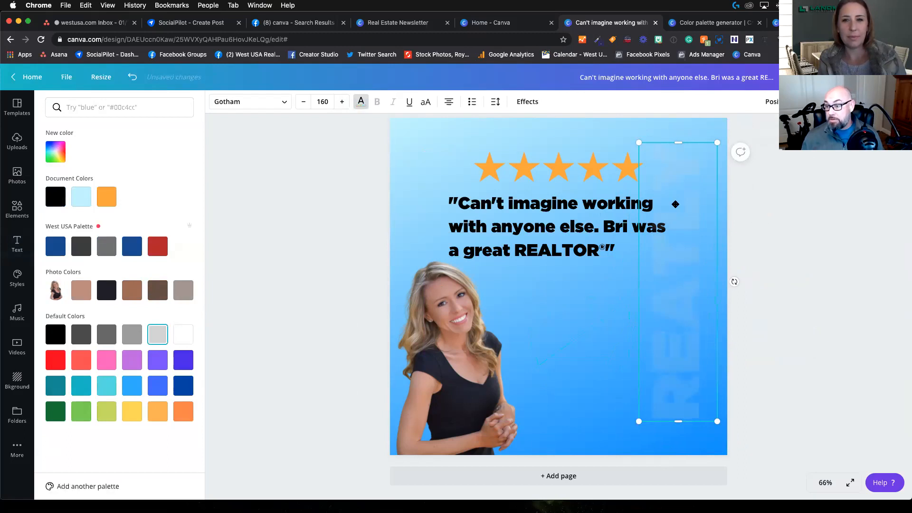
Step: Raise the vertical "REATLY" text's opacity until it is fully solid
left_click(791, 102)
left_click_drag(751, 127, 775, 130)
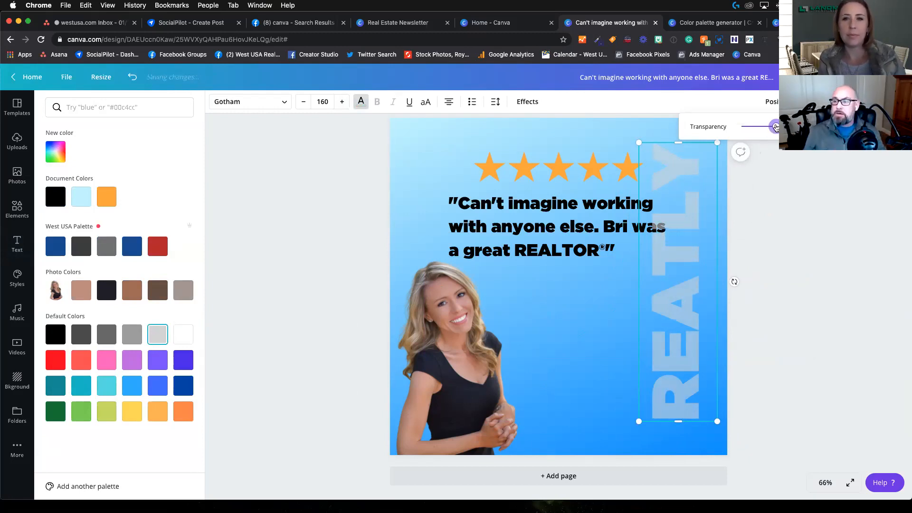
left_click_drag(776, 127, 781, 128)
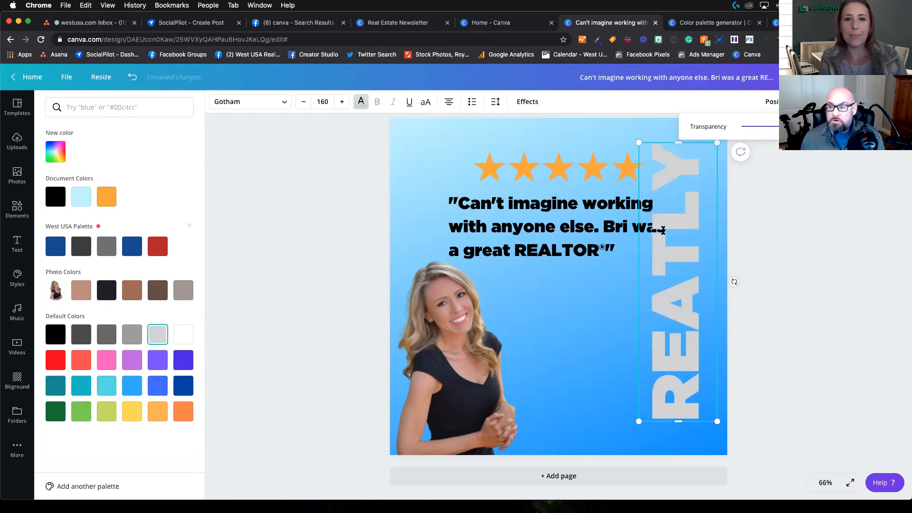
left_click(615, 299)
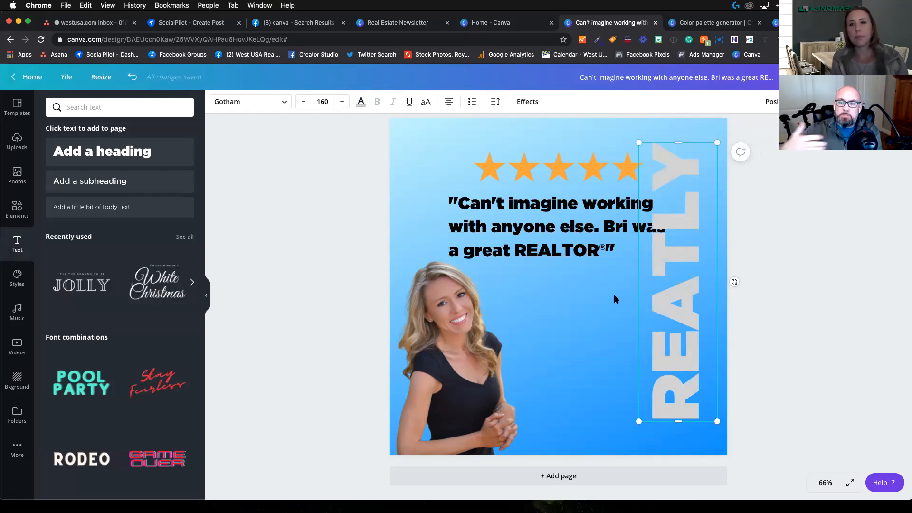
Step: Move the testimonial quote over the portrait, send it backward behind her, and return it to its place beneath the stars
left_click(536, 222)
left_click_drag(536, 222, 507, 271)
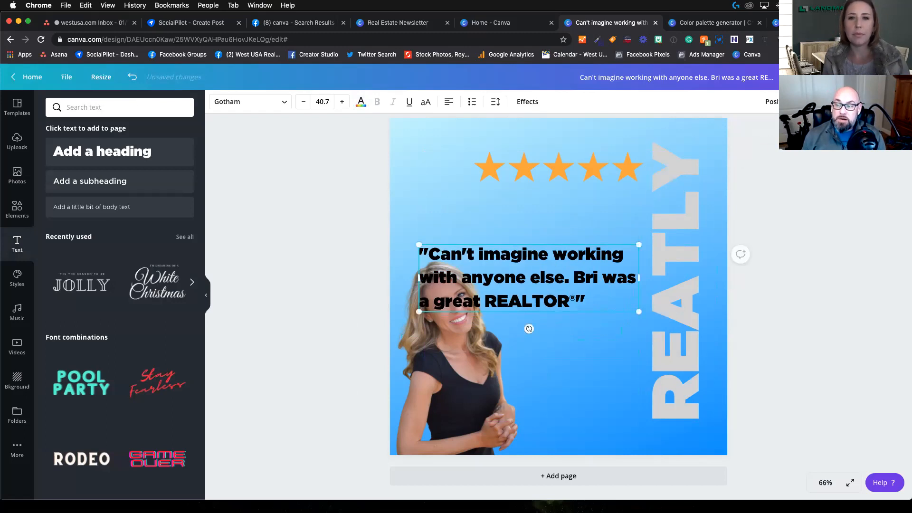
left_click(775, 101)
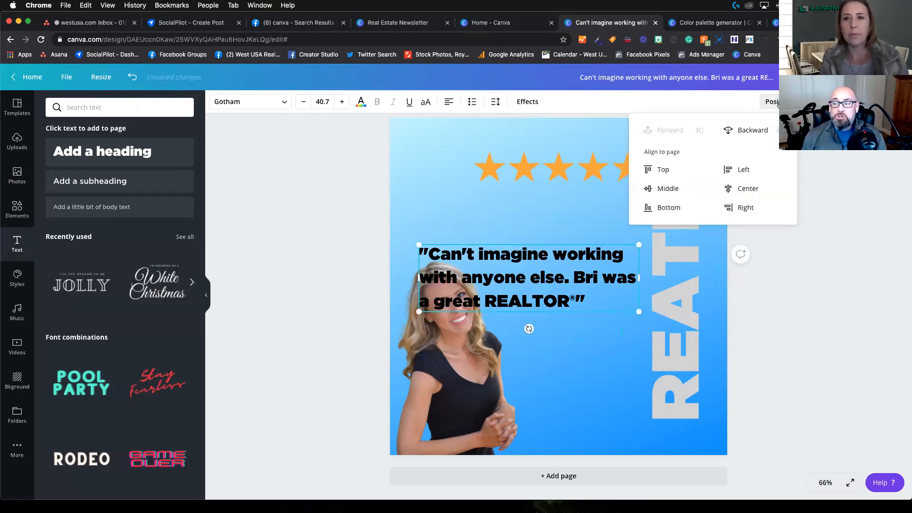
left_click(760, 130)
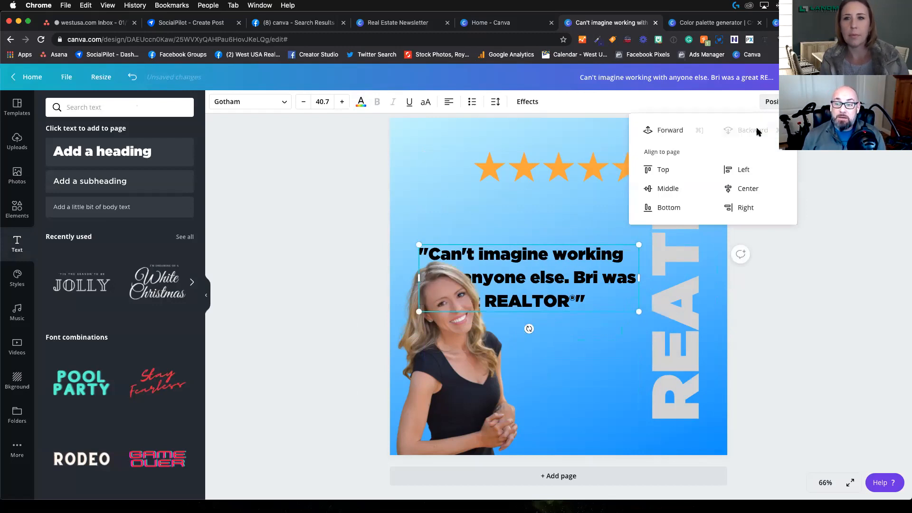
left_click(524, 232)
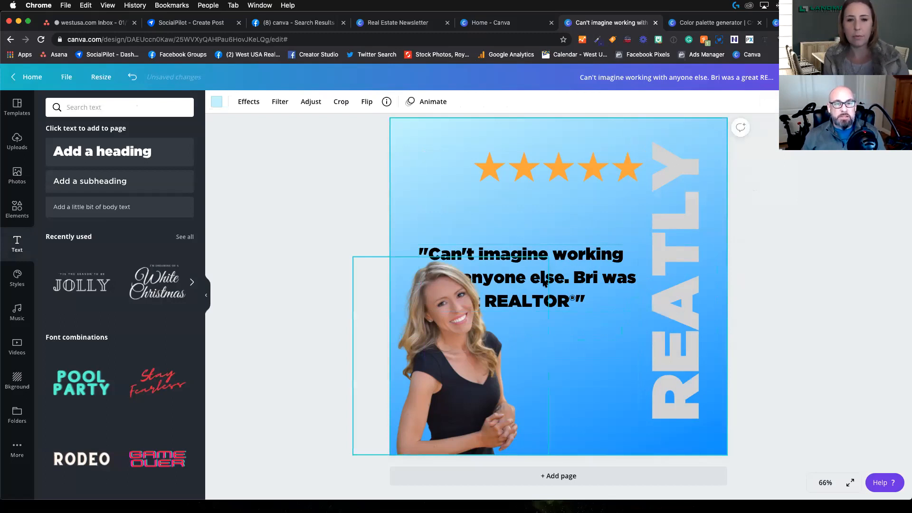
left_click_drag(544, 282, 607, 222)
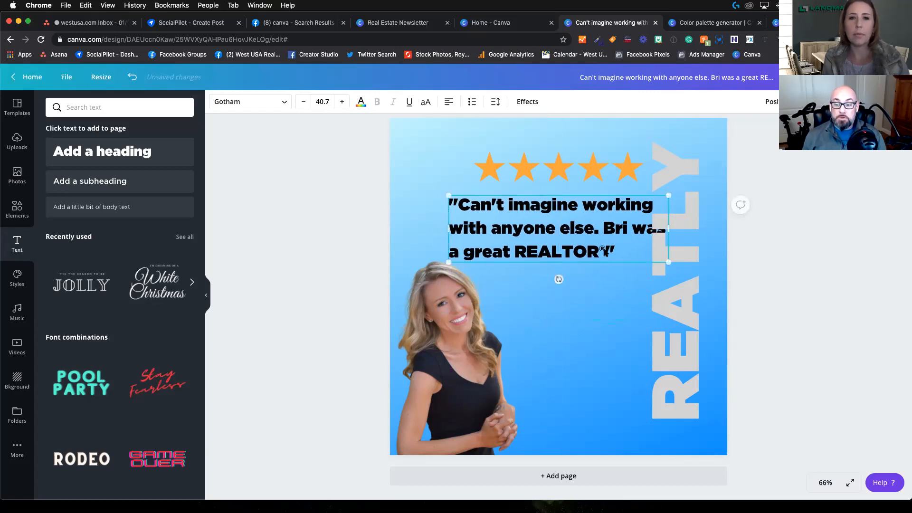
Step: Send the vertical "REATLY" text backward so that it sits behind the testimonial quote
left_click(692, 222)
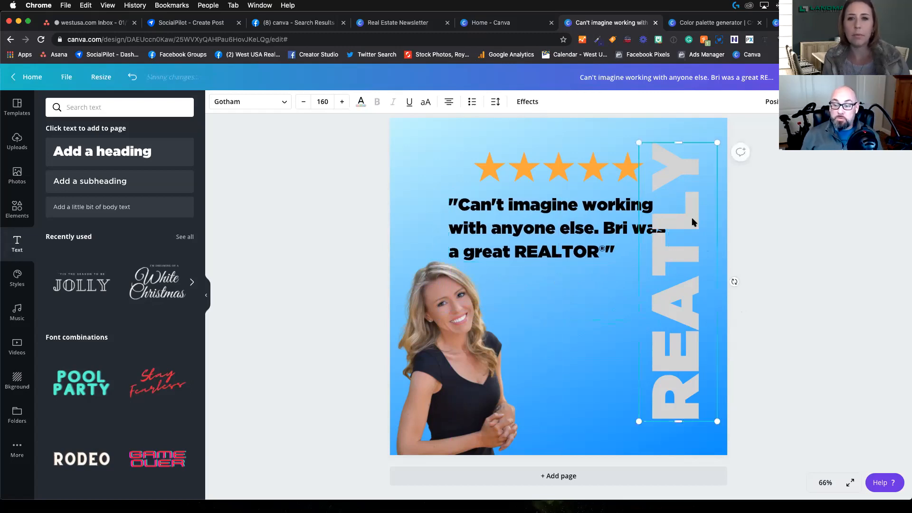
scroll(699, 218, "down", 1)
scroll(700, 221, "up", 1)
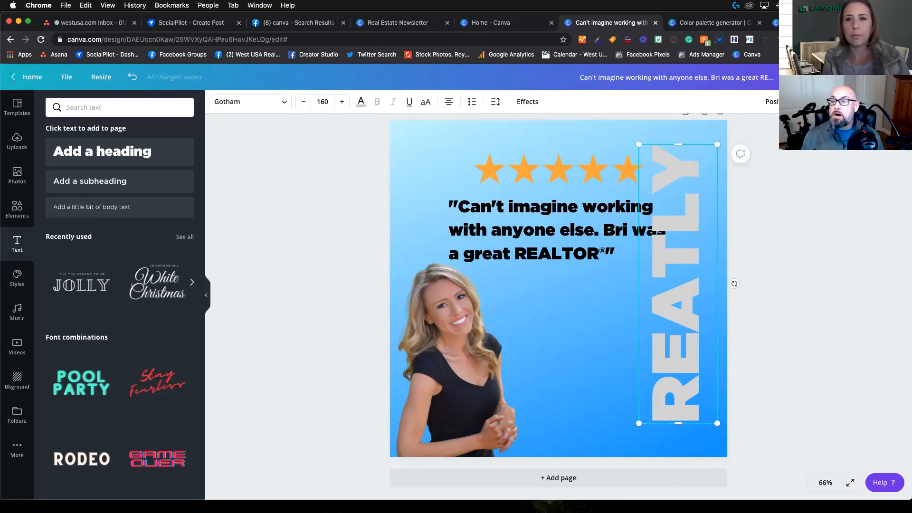
left_click(771, 102)
left_click(759, 133)
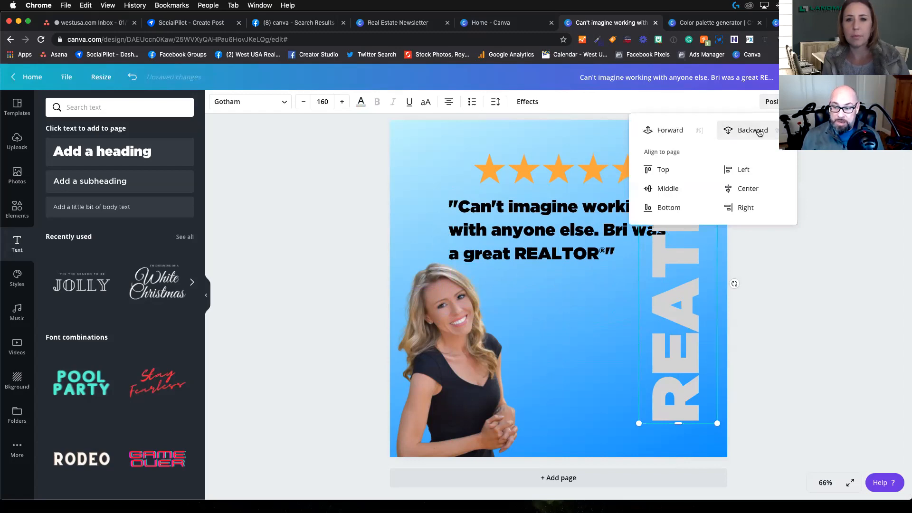
left_click(760, 133)
left_click(594, 281)
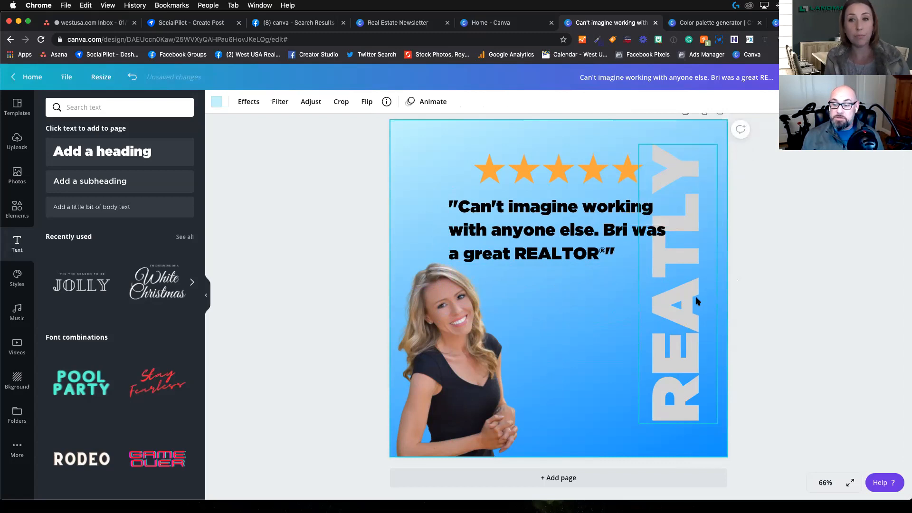
left_click(652, 320)
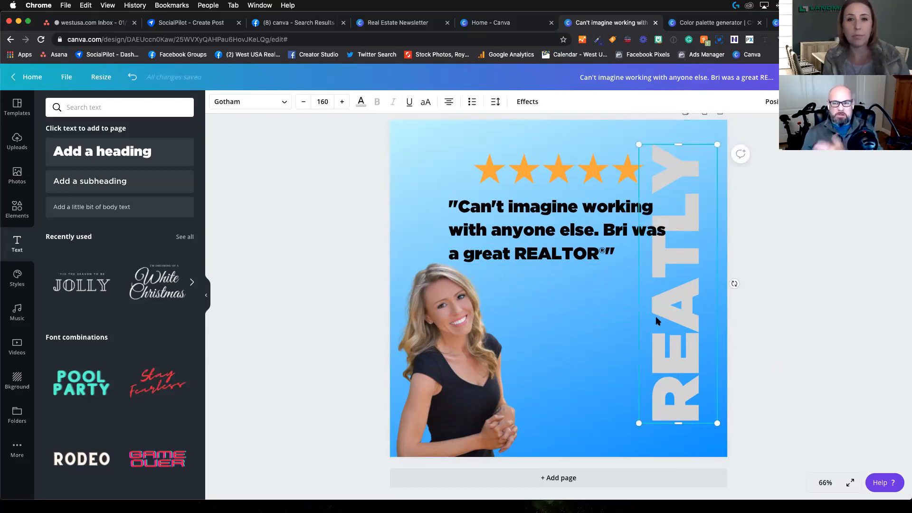
left_click(613, 291)
Step: Lower the "REATLY" text's opacity to a faint watermark and enlarge it to nearly the full page height
left_click(675, 248)
left_click(829, 101)
left_click_drag(803, 126, 766, 136)
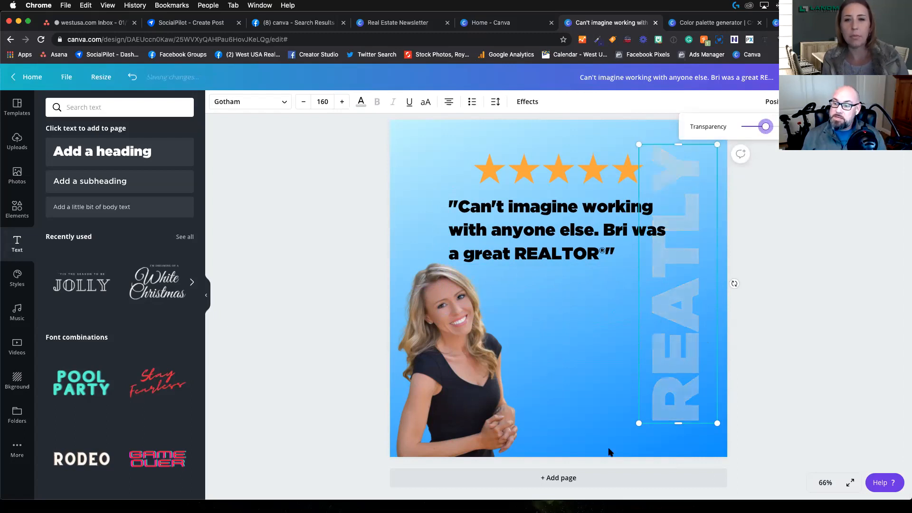
left_click_drag(638, 423, 618, 449)
left_click_drag(630, 142, 618, 127)
left_click(871, 297)
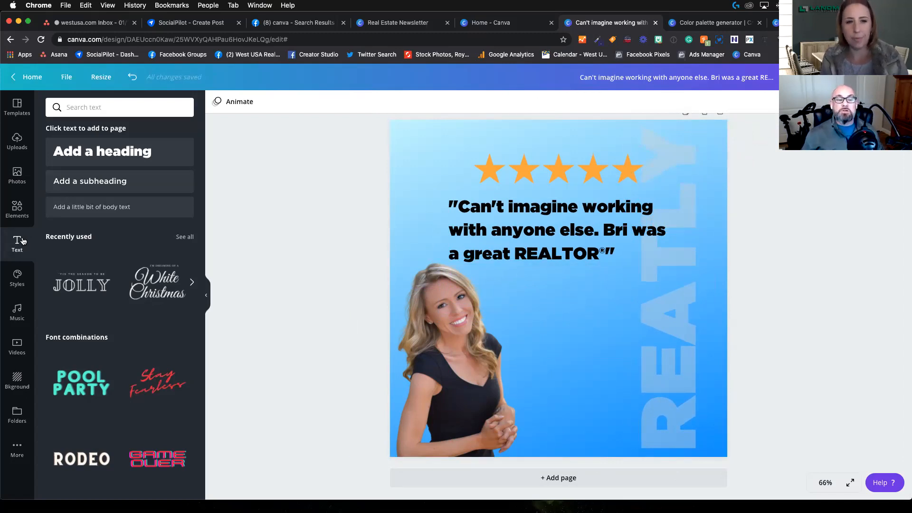
Step: Add a subheading below the quote containing the agent's first name, "email Address" and "Phone" on three separate lines
left_click(108, 183)
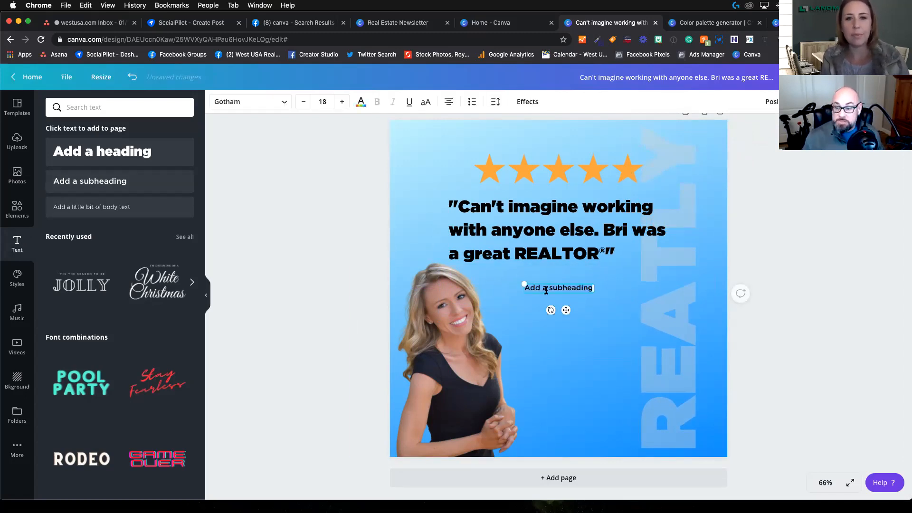
key("BackSpace")
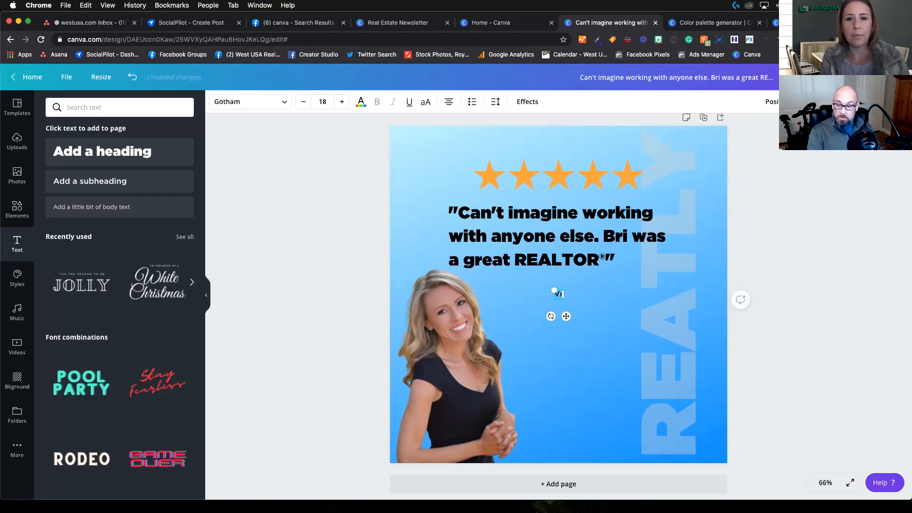
type("Bri ")
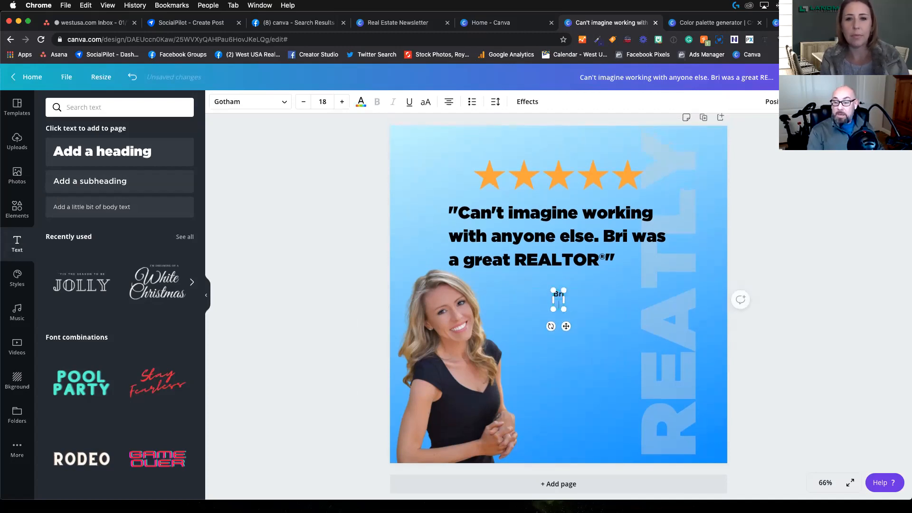
type("email Adree")
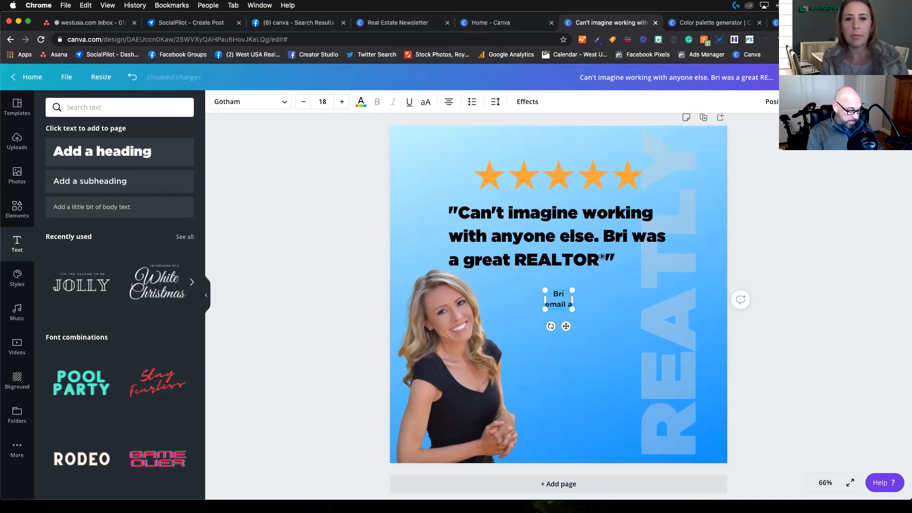
key("BackSpace")
type("ss")
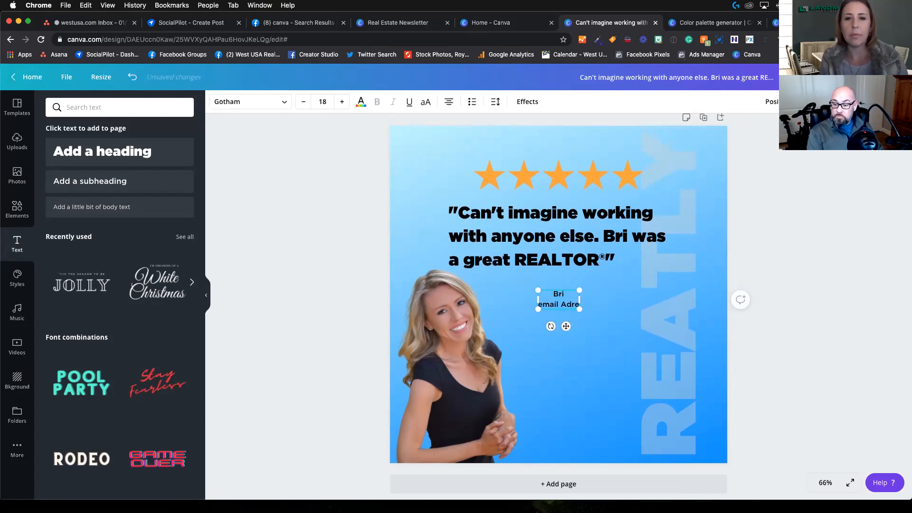
key("BackSpace")
key("BackSpace")
key("BackSpace")
key("BackSpace")
type("dress")
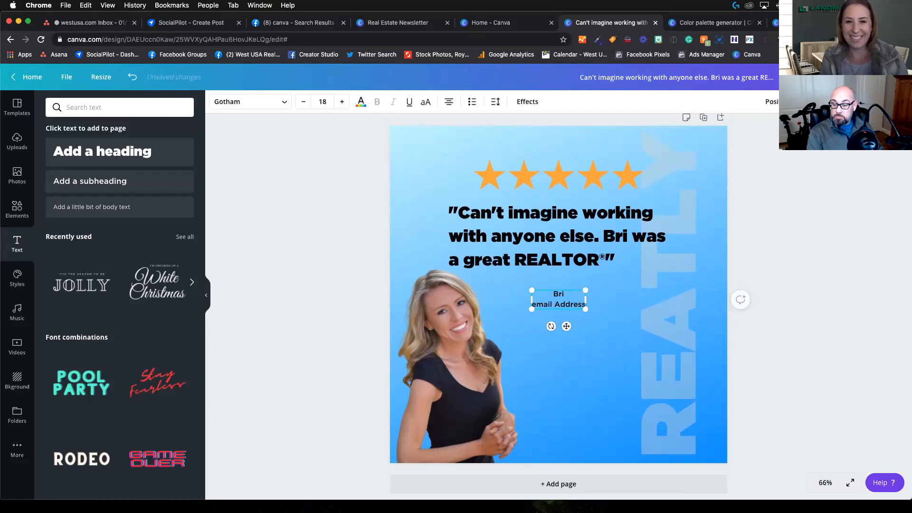
key("Return")
type("Phone")
key("BackSpace")
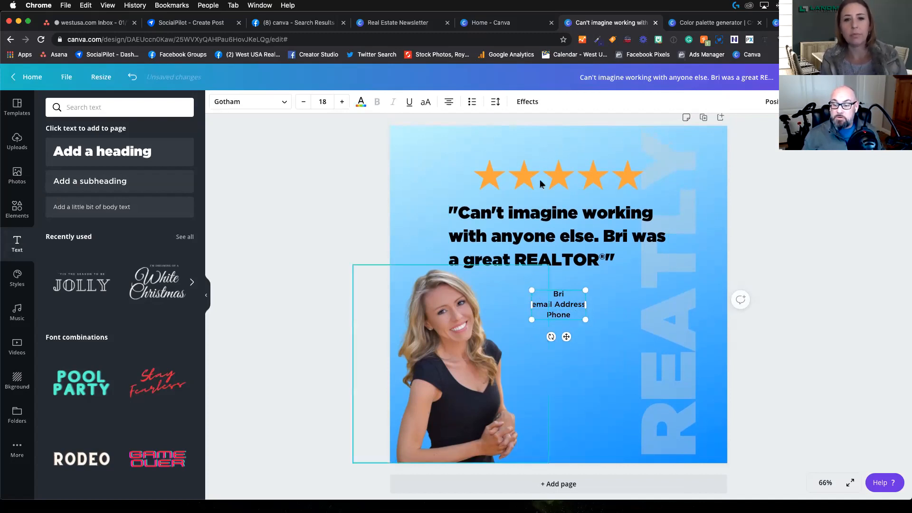
Step: Left-align the contact text and move it down beside the agent's arm
left_click(450, 104)
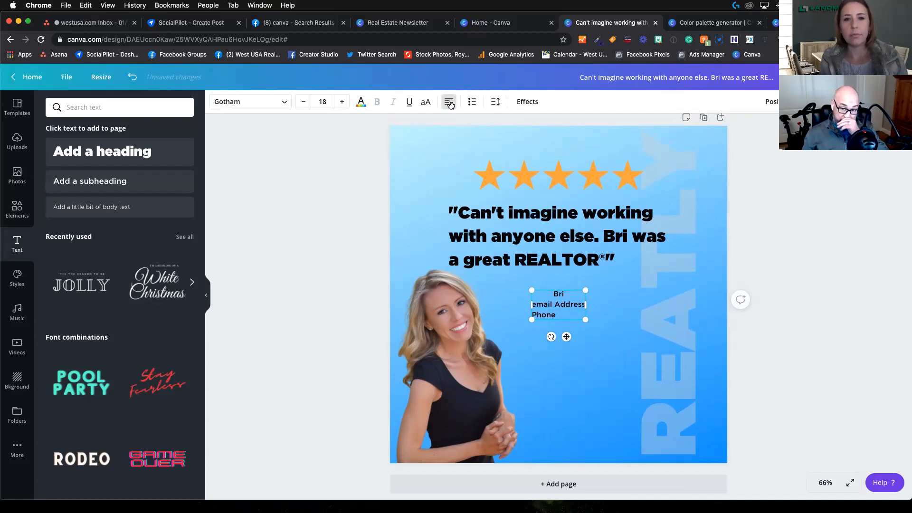
left_click(450, 104)
left_click(450, 104)
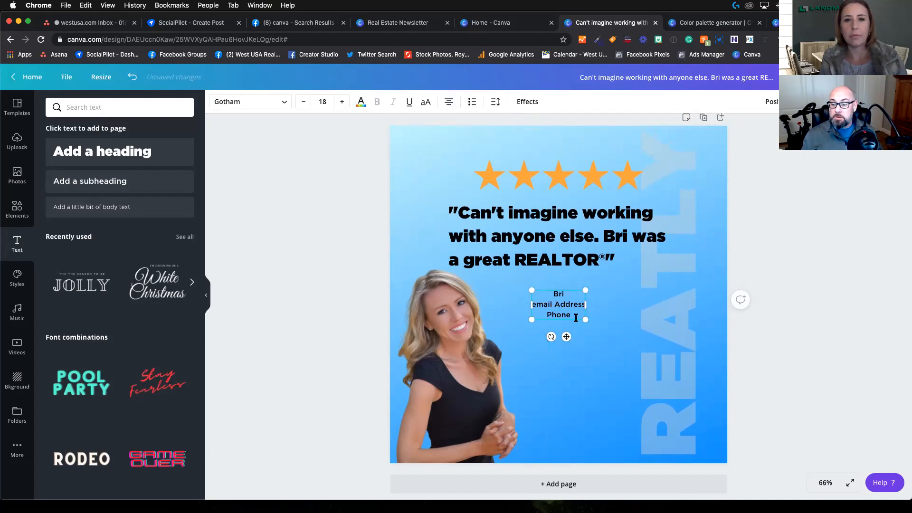
left_click(449, 101)
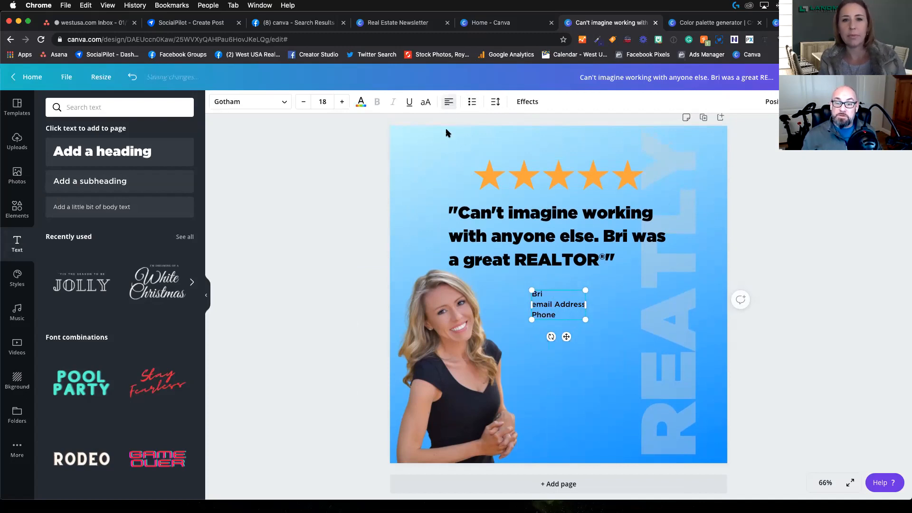
left_click_drag(566, 337, 547, 412)
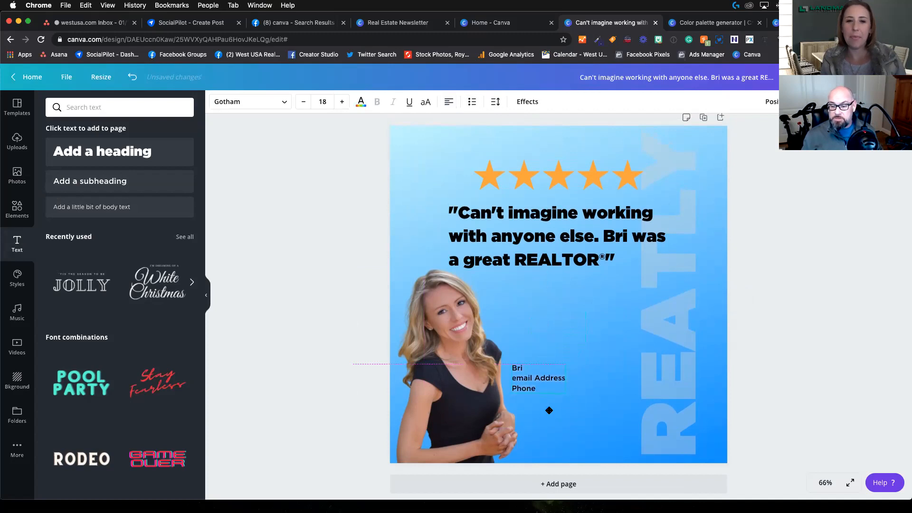
left_click(564, 327)
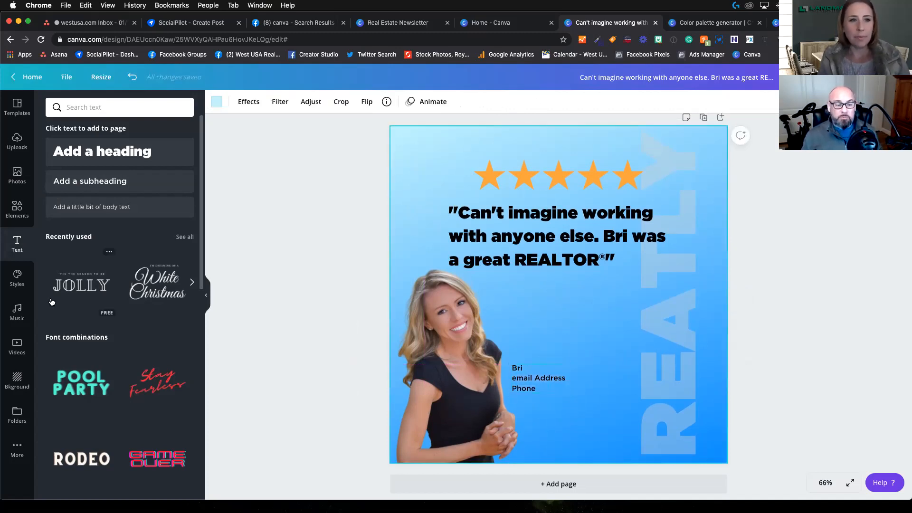
Step: Add the West USA Realty logo from the uploaded images, shrink it, and place it below the contact text
left_click(17, 177)
left_click(18, 141)
scroll(126, 278, "down", 15)
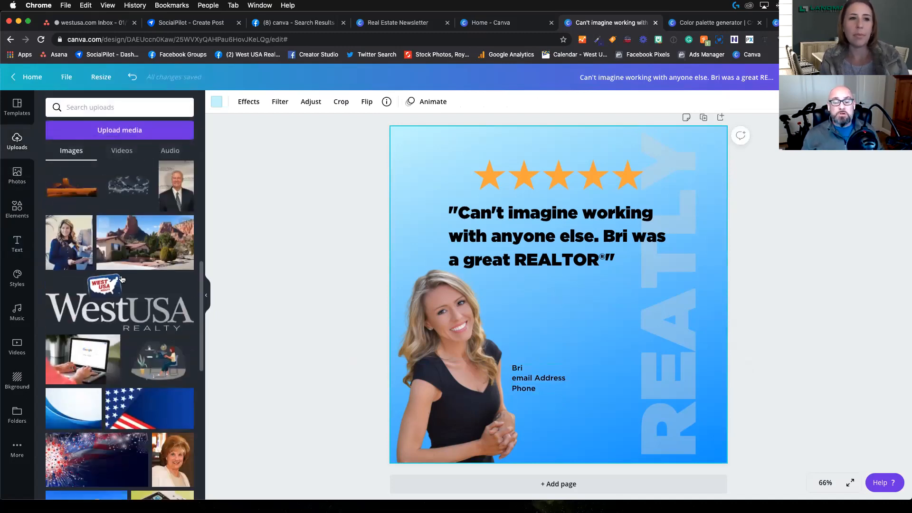
scroll(122, 279, "up", 2)
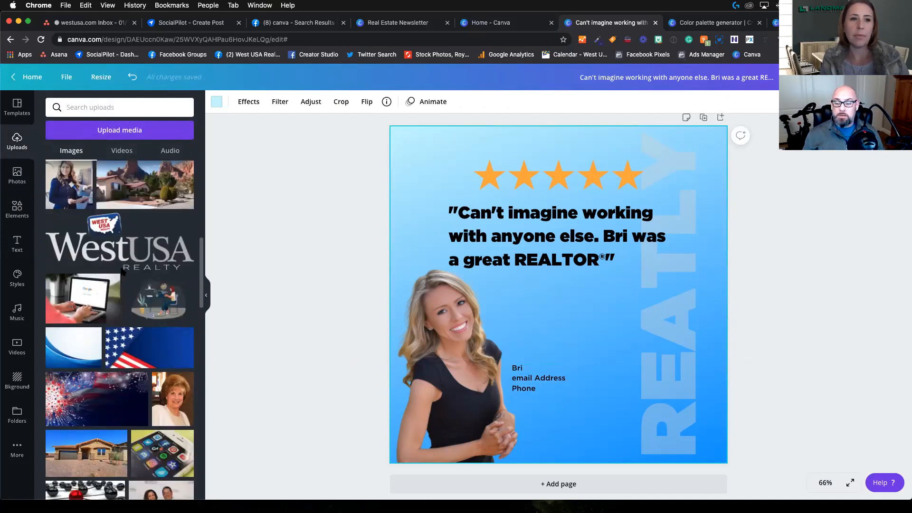
left_click(116, 266)
left_click_drag(432, 343, 607, 406)
left_click_drag(573, 436, 571, 441)
left_click(598, 354)
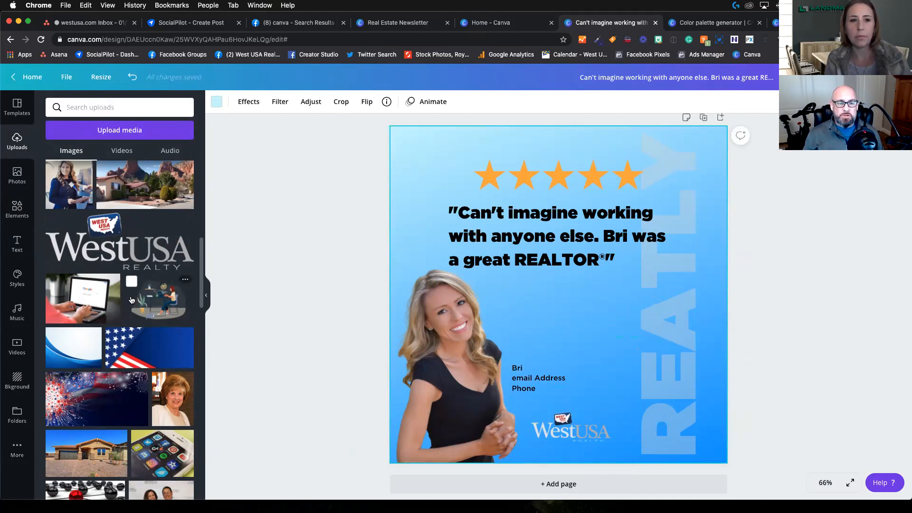
Step: Add the uploaded REALTOR, MLS and Equal Housing Opportunity logo strip, shrink it, and place it in the page's lower-right corner
scroll(120, 280, "down", 5)
scroll(120, 280, "down", 15)
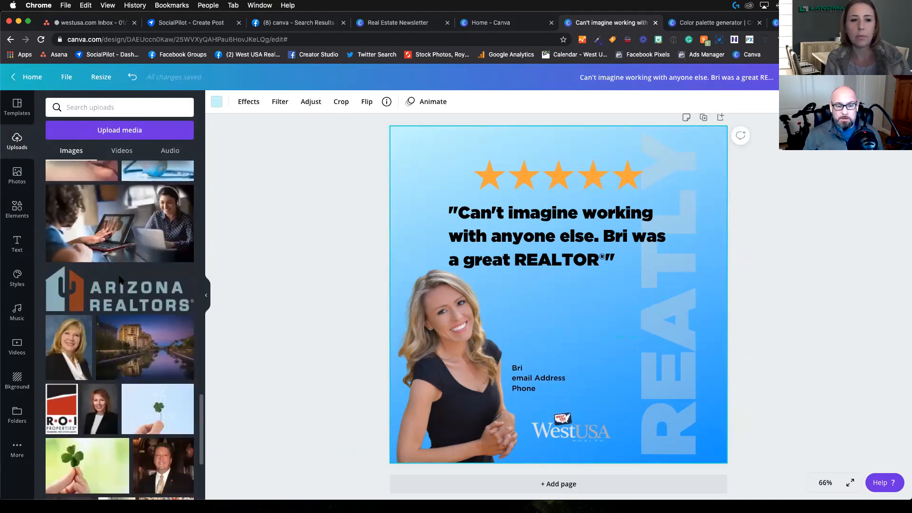
scroll(120, 280, "up", 15)
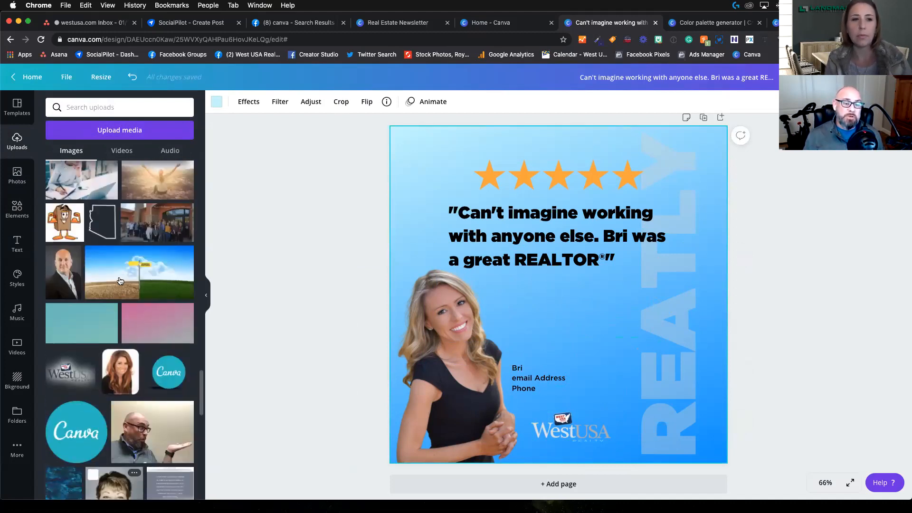
scroll(120, 280, "up", 10)
left_click(71, 151)
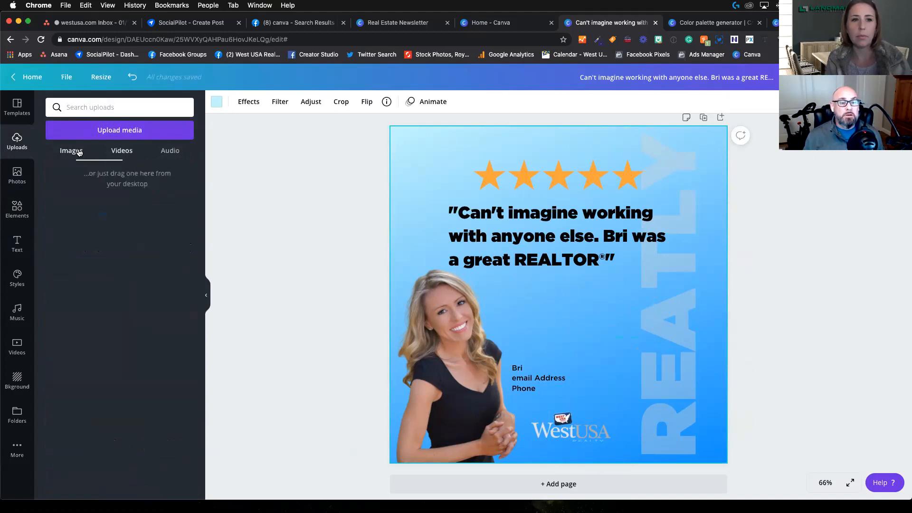
left_click(119, 236)
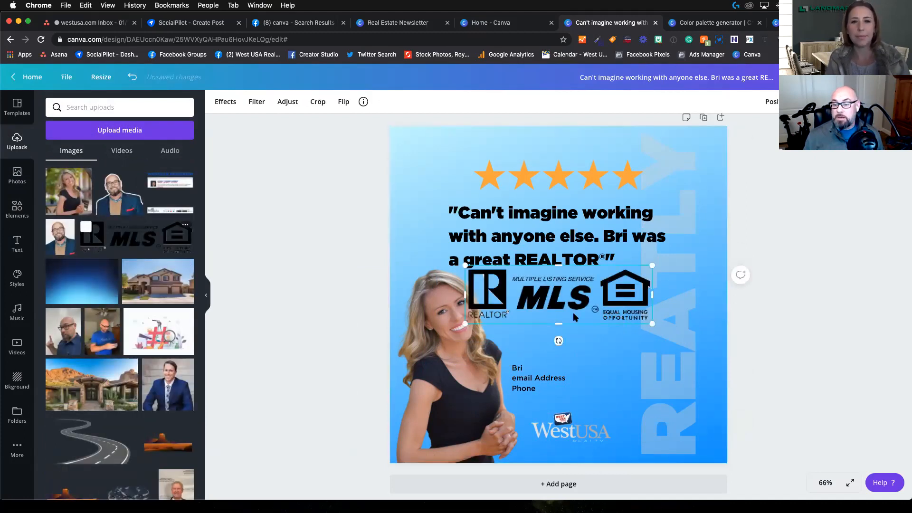
left_click_drag(463, 328, 708, 472)
left_click(773, 397)
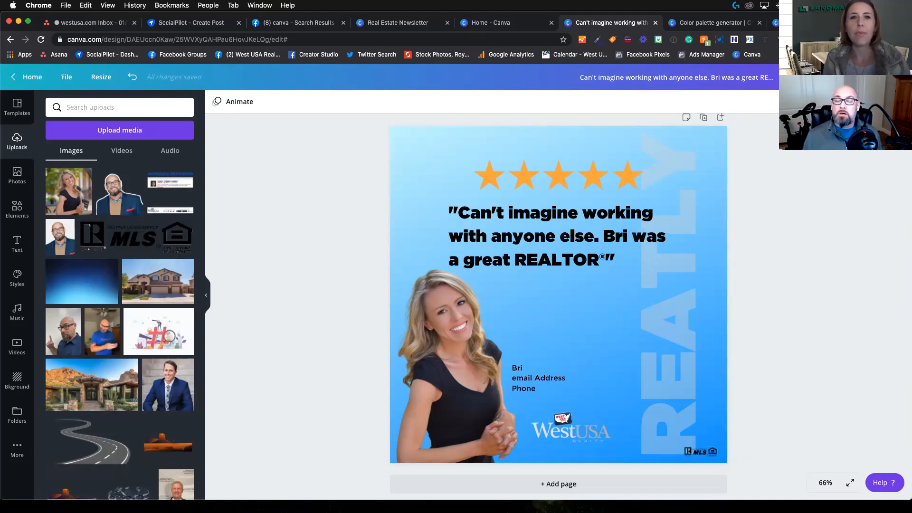
Step: Download the design as a PNG at size 3 (3240 × 3240 px)
left_click(848, 77)
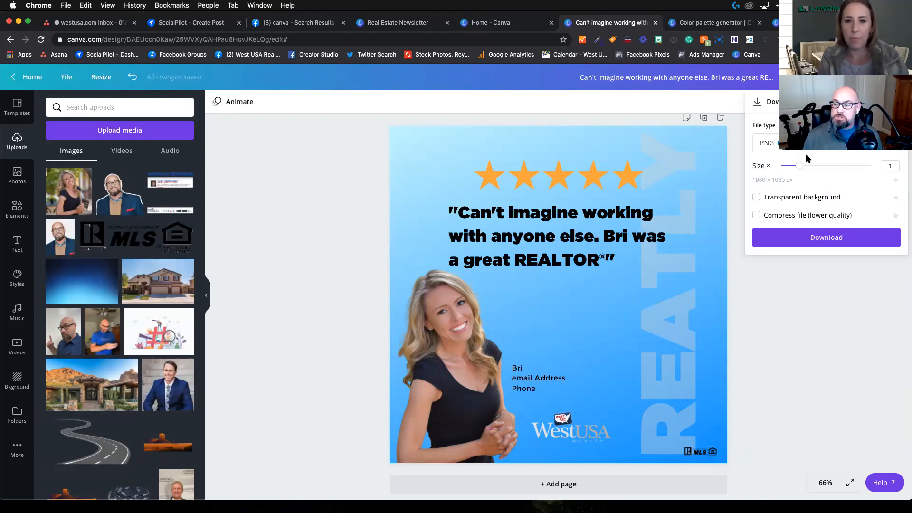
left_click_drag(798, 166, 874, 167)
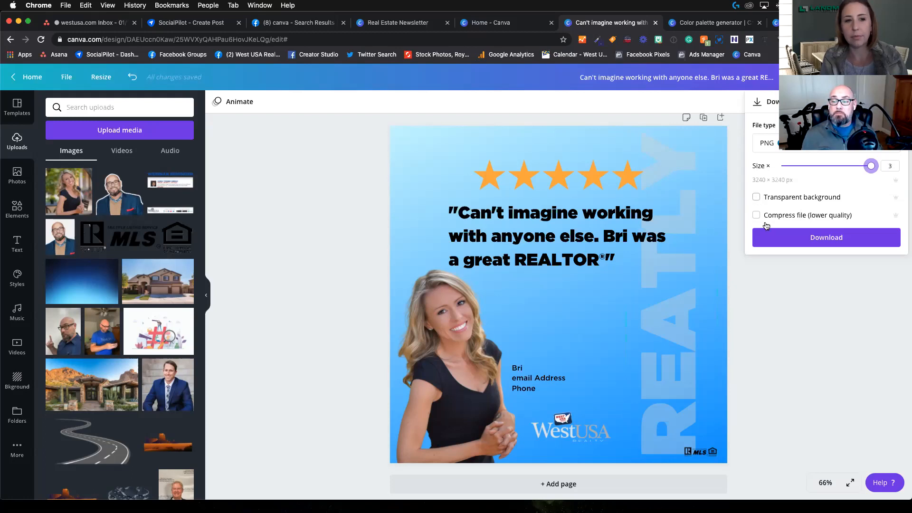
left_click(805, 240)
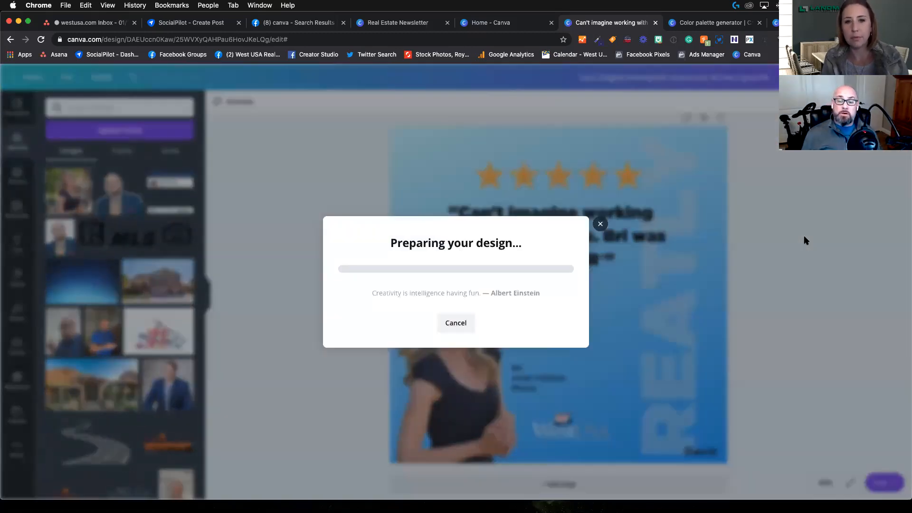
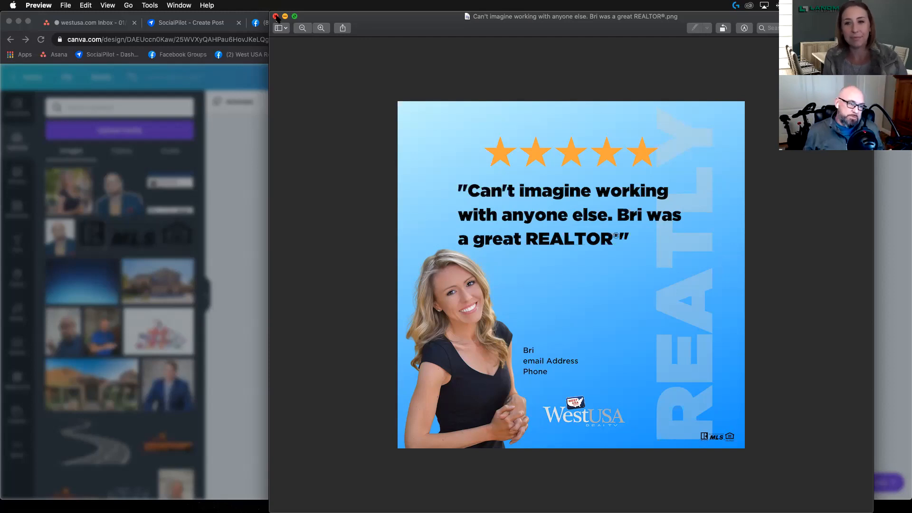
Step: Return from the downloaded image preview to the design and apply the Lift text effect to the testimonial quote
left_click(275, 17)
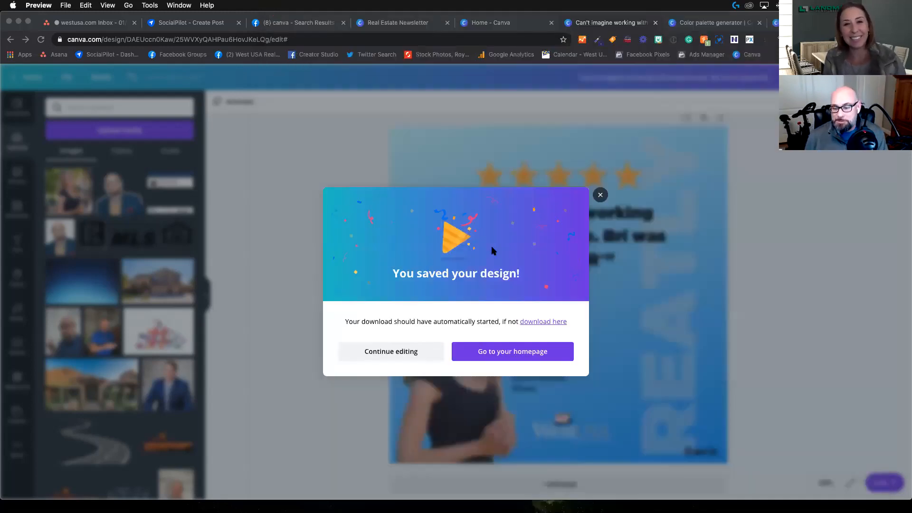
left_click(601, 195)
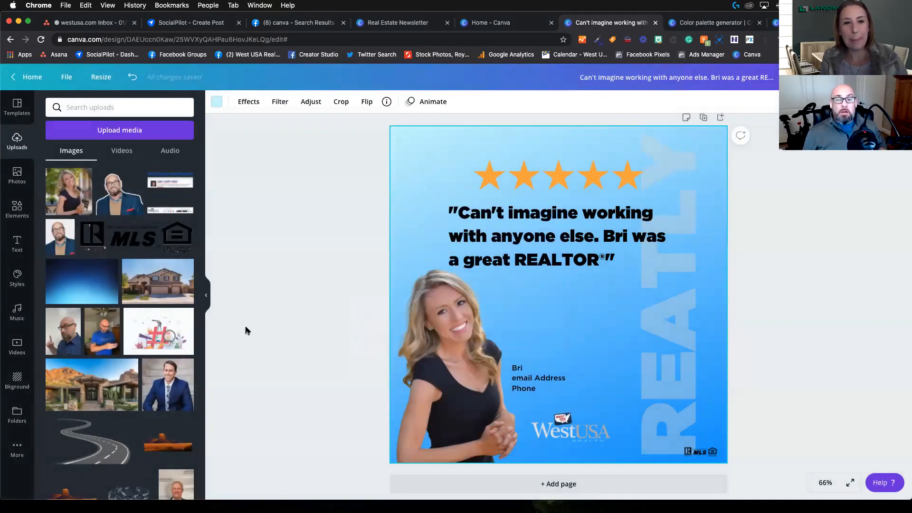
left_click(532, 217)
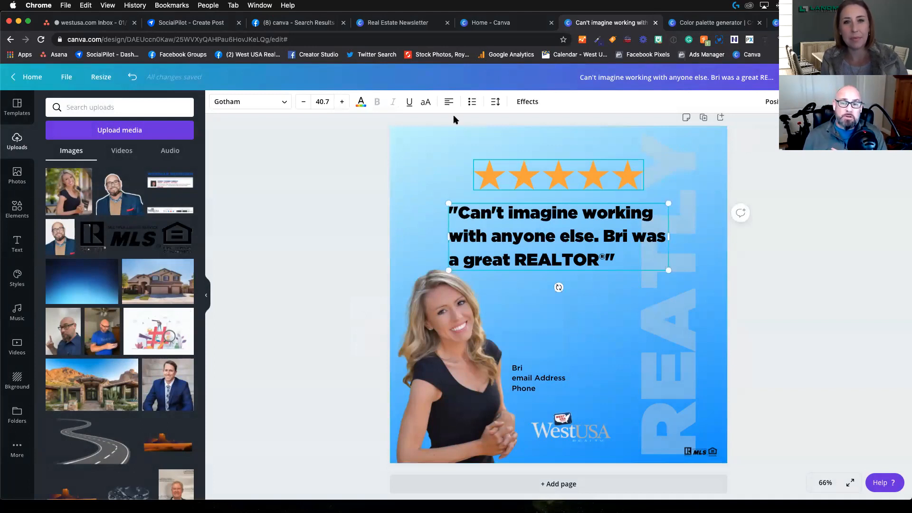
left_click(522, 103)
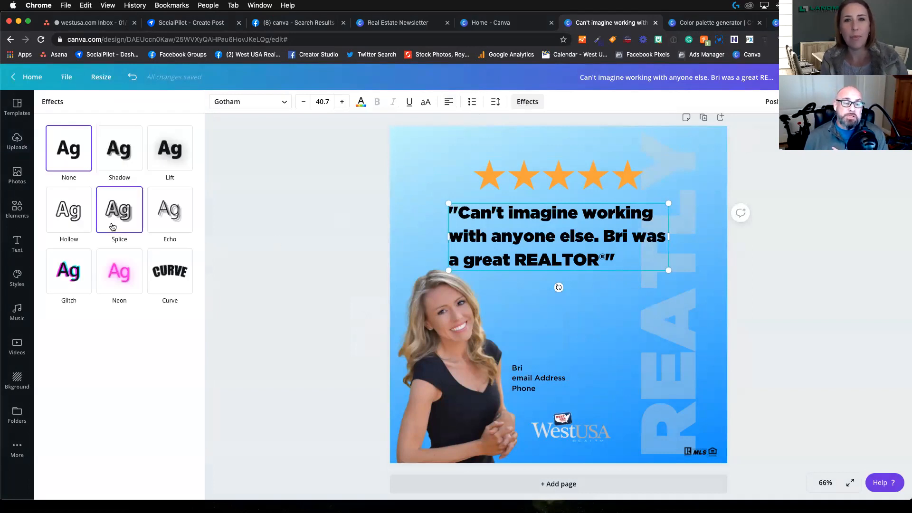
left_click(115, 225)
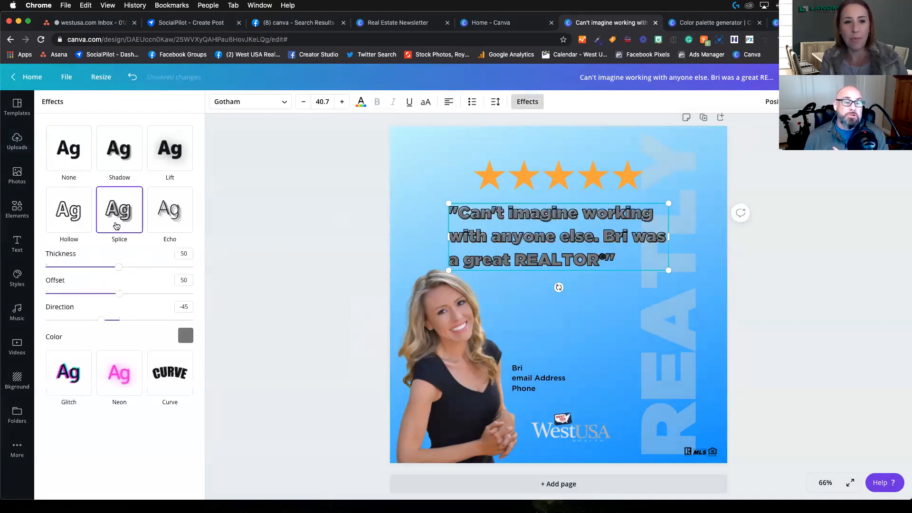
left_click(172, 152)
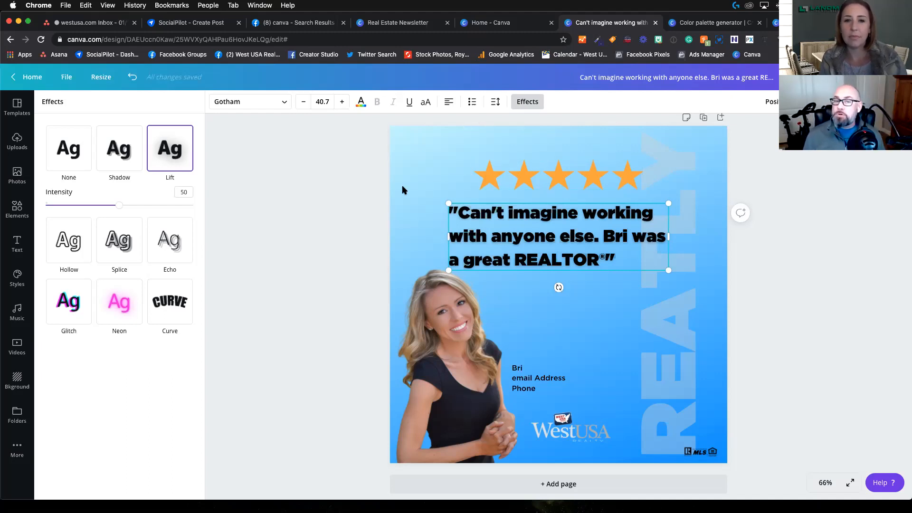
left_click(329, 175)
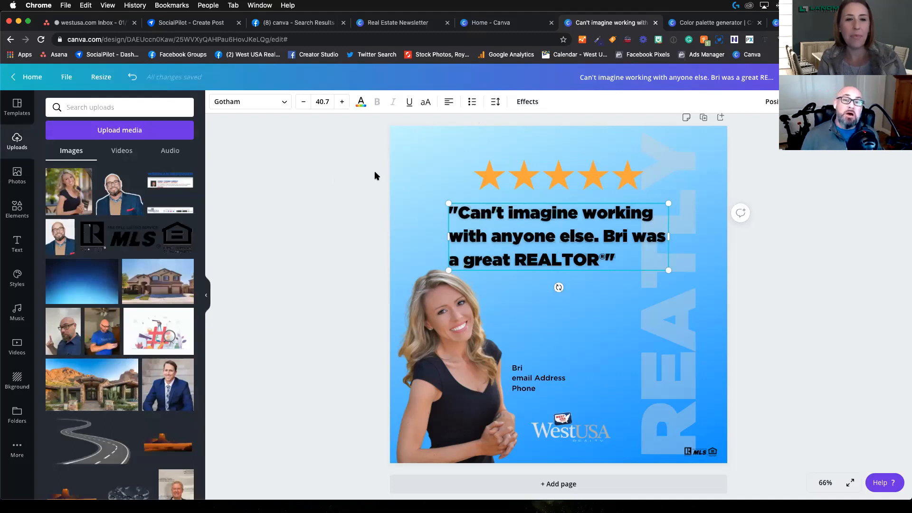
Step: Create a resized copy of the design in the Instagram Story format
left_click(102, 79)
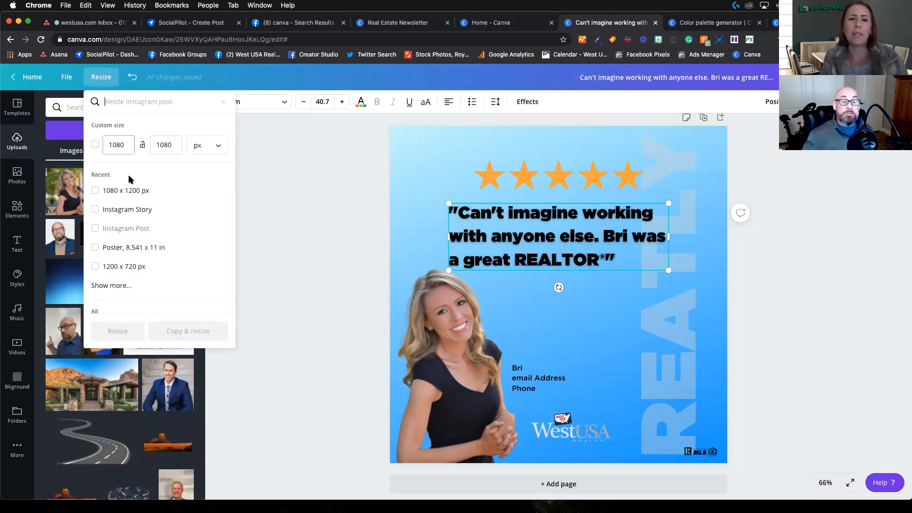
left_click(137, 212)
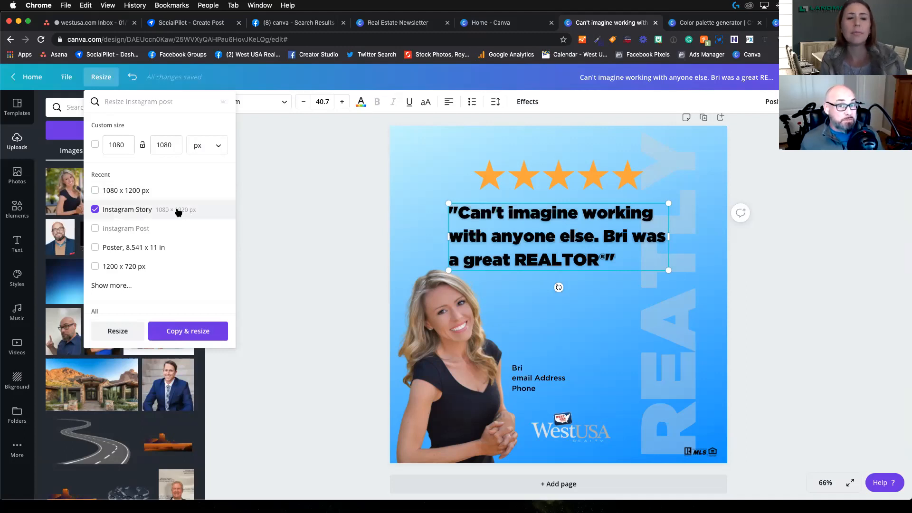
left_click(192, 328)
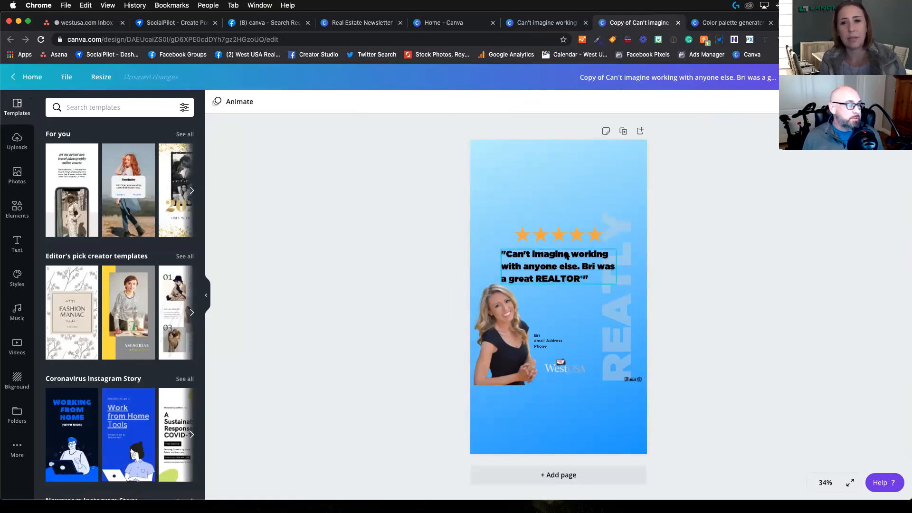
Step: Move the portrait down to the story's lower-left corner, and enlarge the five-star row and place it near the page's upper edge
left_click_drag(509, 328, 510, 404)
left_click(557, 264)
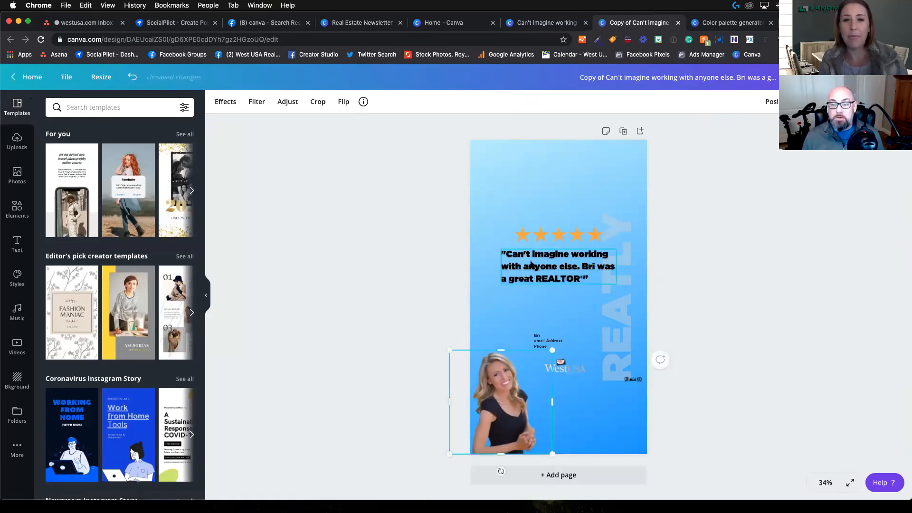
left_click(559, 234)
left_click_drag(510, 225, 484, 221)
left_click_drag(542, 234, 559, 175)
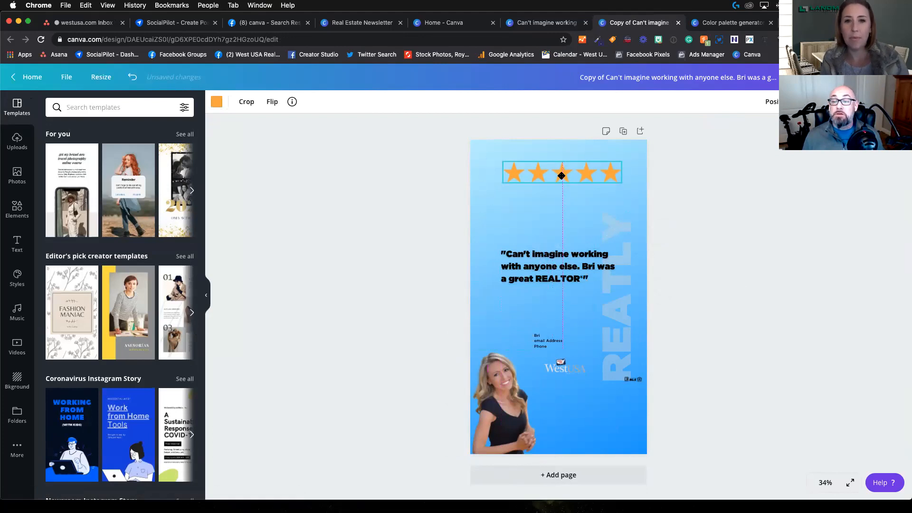
Step: Enlarge the testimonial quote and move it up beneath the five stars
left_click(555, 270)
left_click_drag(502, 249, 465, 239)
left_click_drag(543, 264, 566, 229)
Step: Enlarge the vertical REATLY watermark toward the page's lower edge and move the West USA logo down beside the portrait
left_click(630, 318)
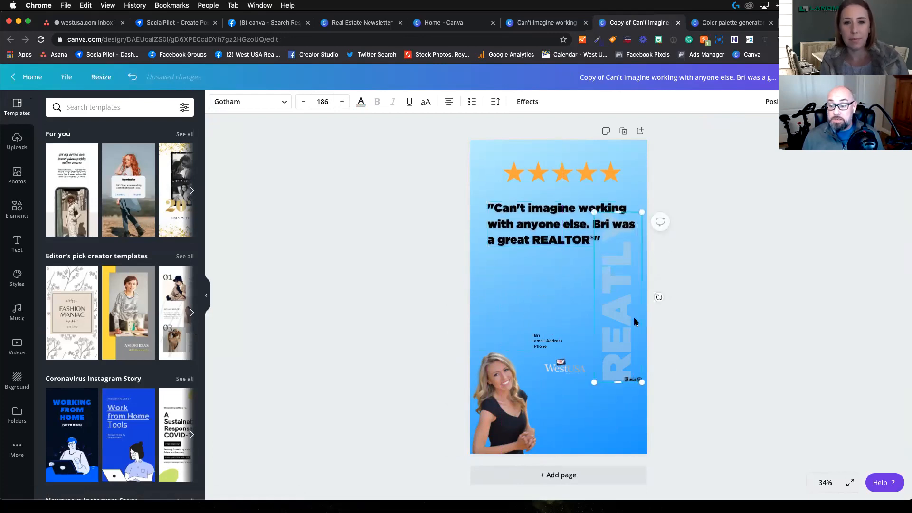
left_click_drag(601, 384, 572, 446)
left_click_drag(561, 368, 561, 427)
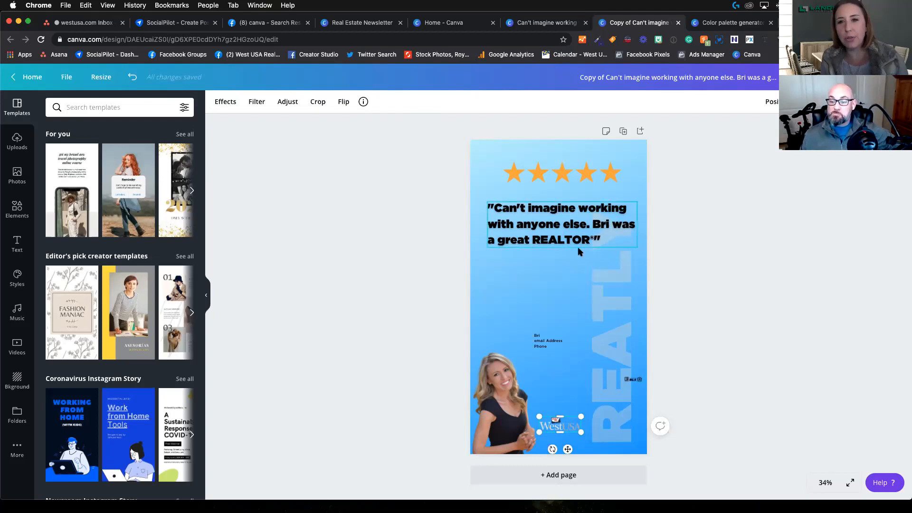
Step: Enlarge the agent's portrait while keeping it in the page's lower-left corner
left_click(528, 364)
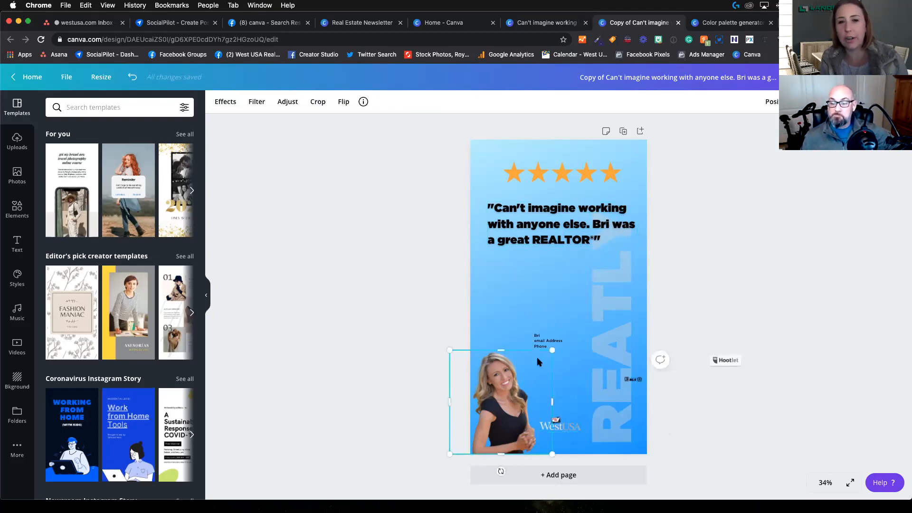
left_click_drag(552, 349, 575, 327)
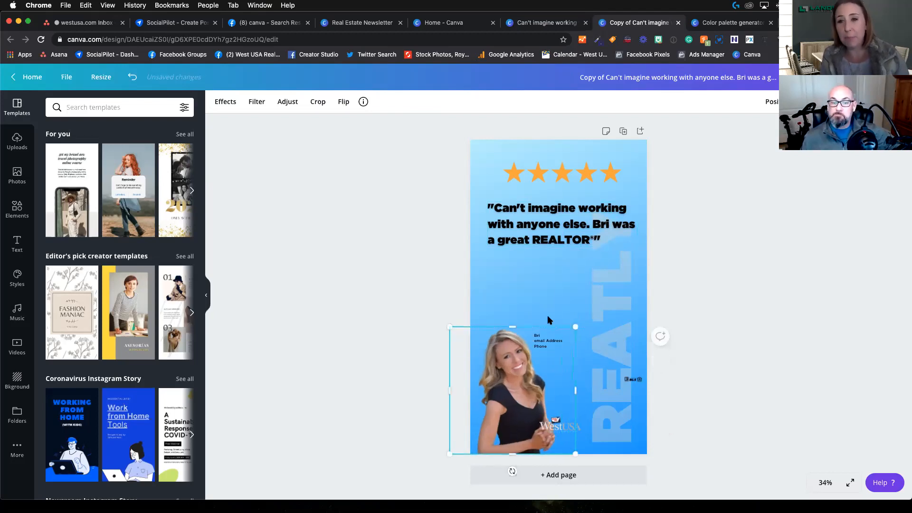
left_click(289, 103)
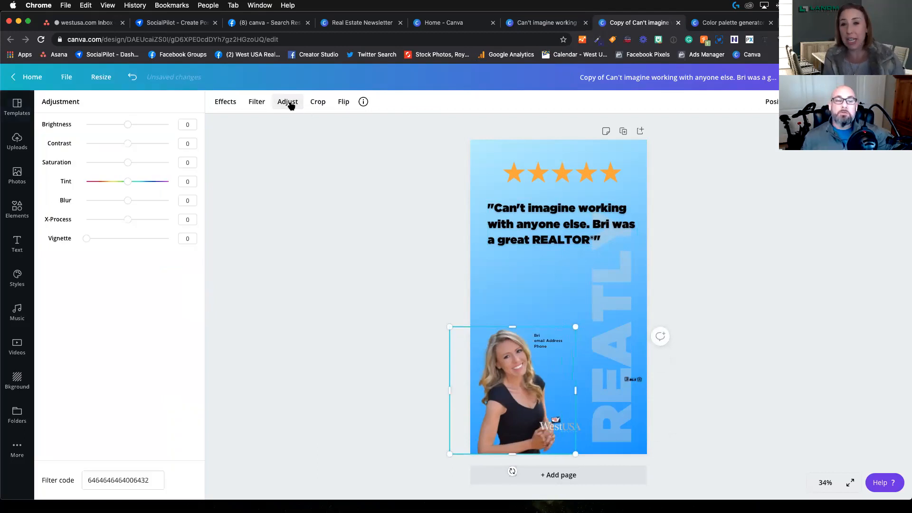
left_click(309, 103)
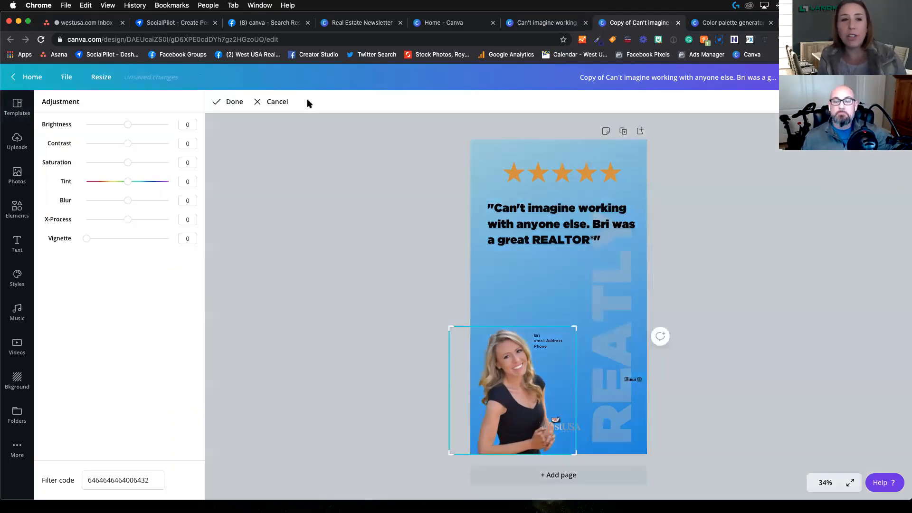
left_click(269, 105)
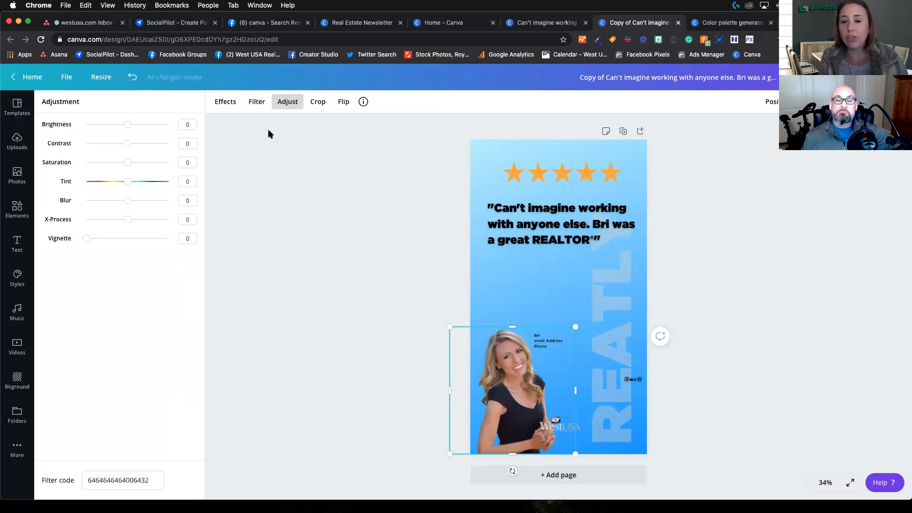
Step: Flip the portrait horizontally and move it to the page's lower-right corner
left_click(344, 103)
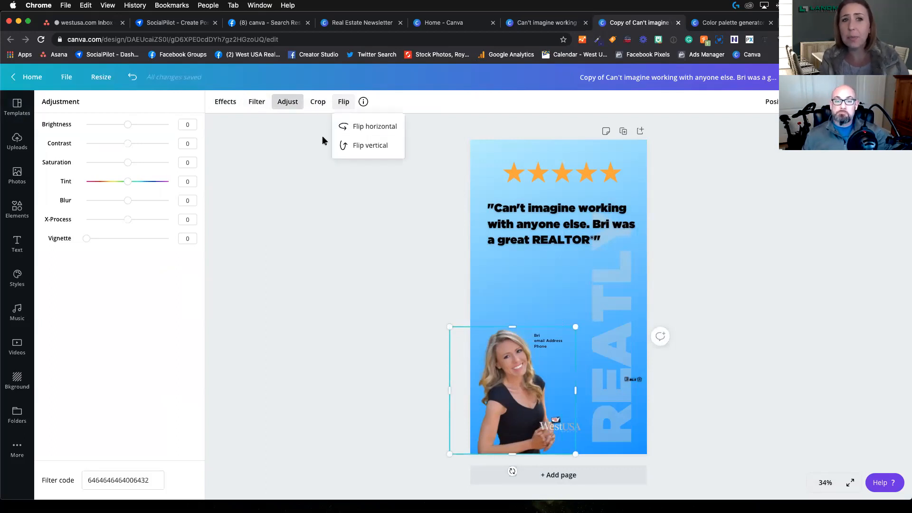
left_click(372, 126)
left_click_drag(507, 376, 601, 377)
Step: Move the REATLY watermark to the page's left side and center the five-star row horizontally
left_click_drag(611, 300, 505, 292)
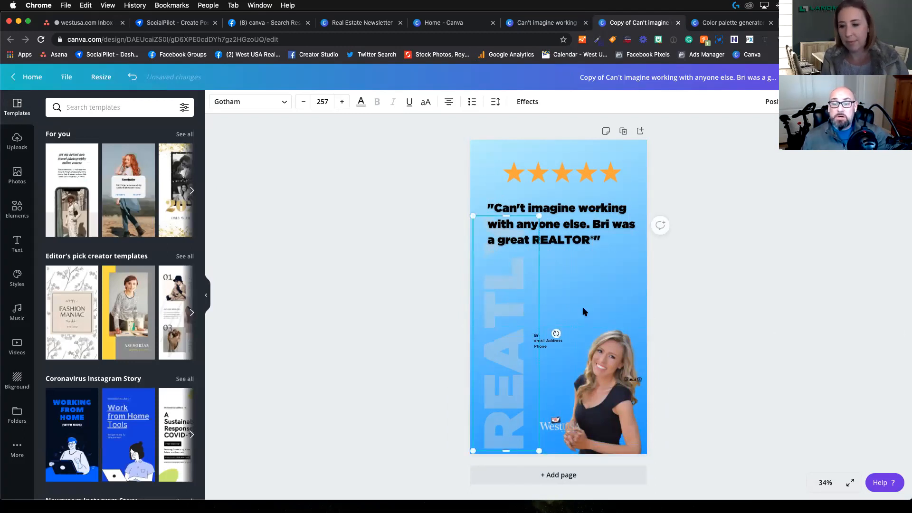
left_click_drag(564, 173, 561, 177)
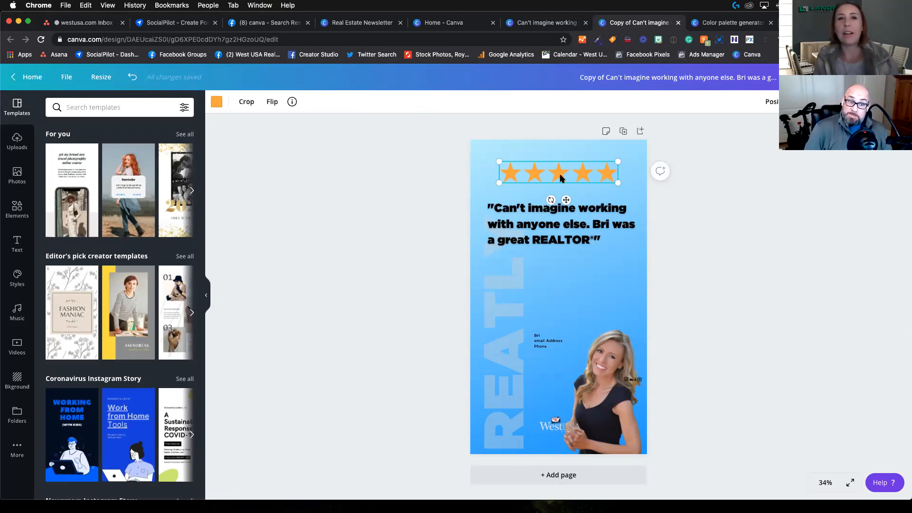
Step: Search the templates for "real estate" and apply the blue one with pink and white shapes around a portrait photo
left_click(126, 107)
type("real estate")
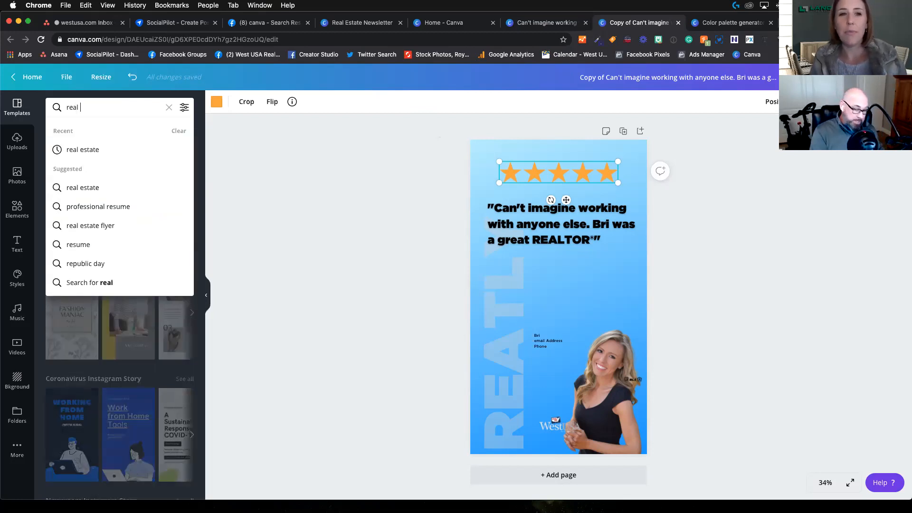
key("Return")
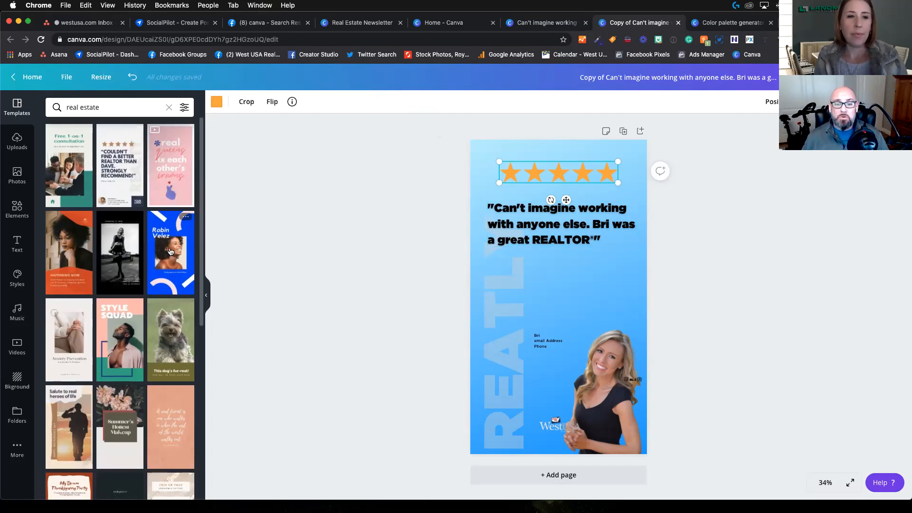
scroll(166, 233, "down", 5)
scroll(119, 358, "down", 4)
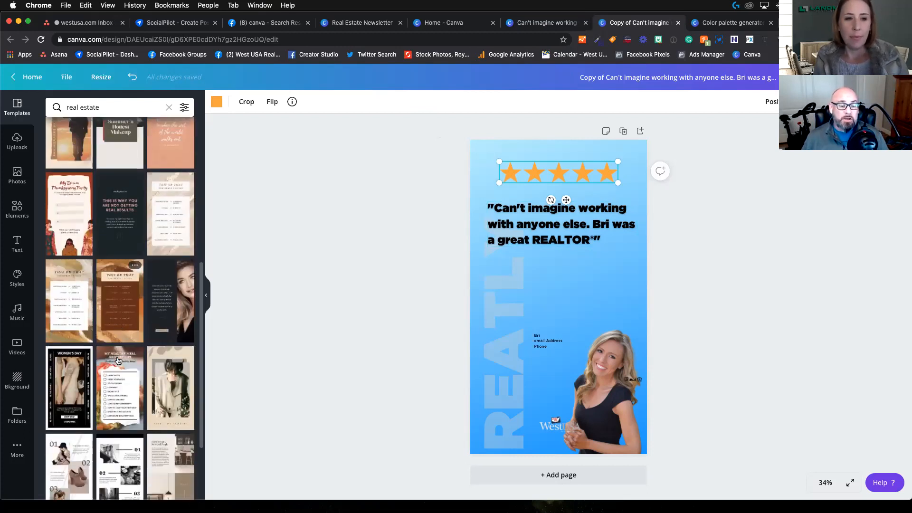
scroll(126, 347, "up", 8)
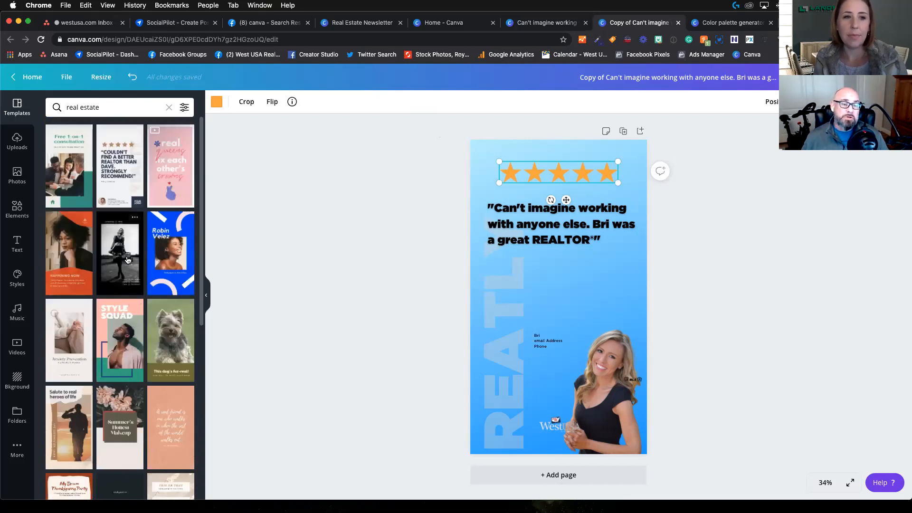
left_click(182, 256)
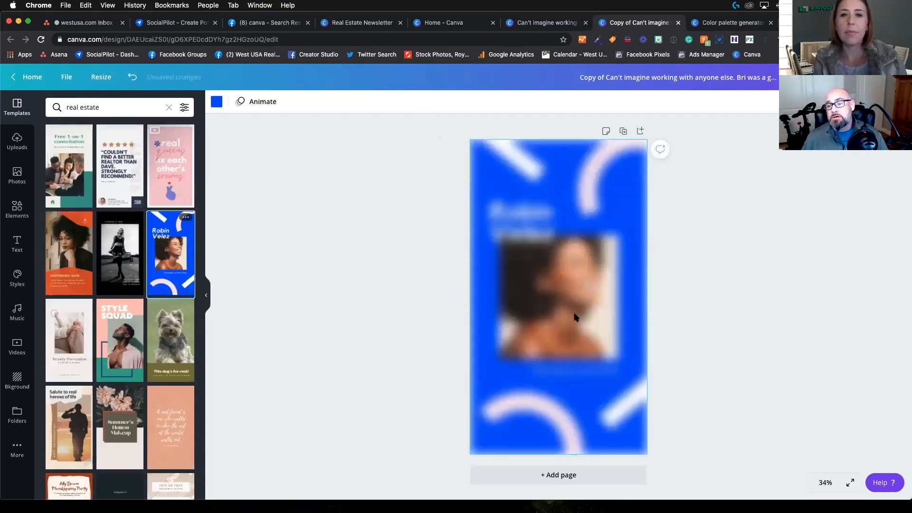
left_click(575, 291)
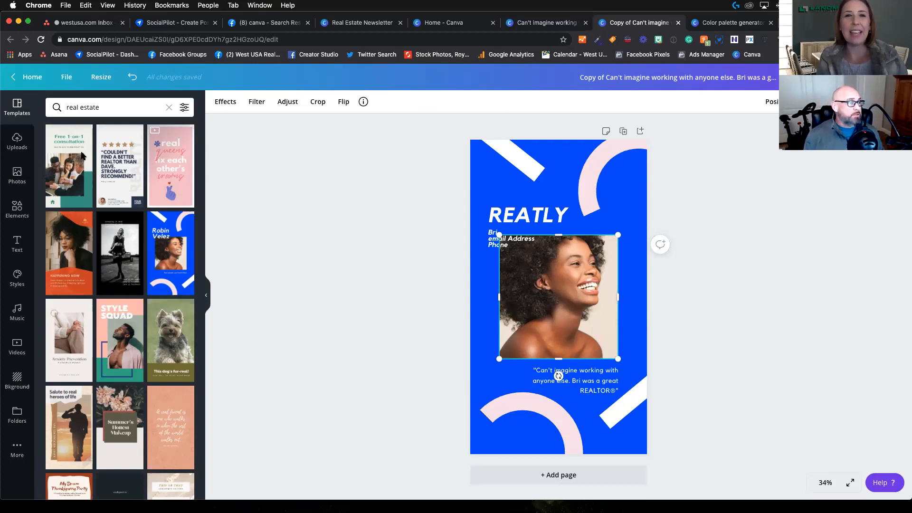
left_click(444, 291)
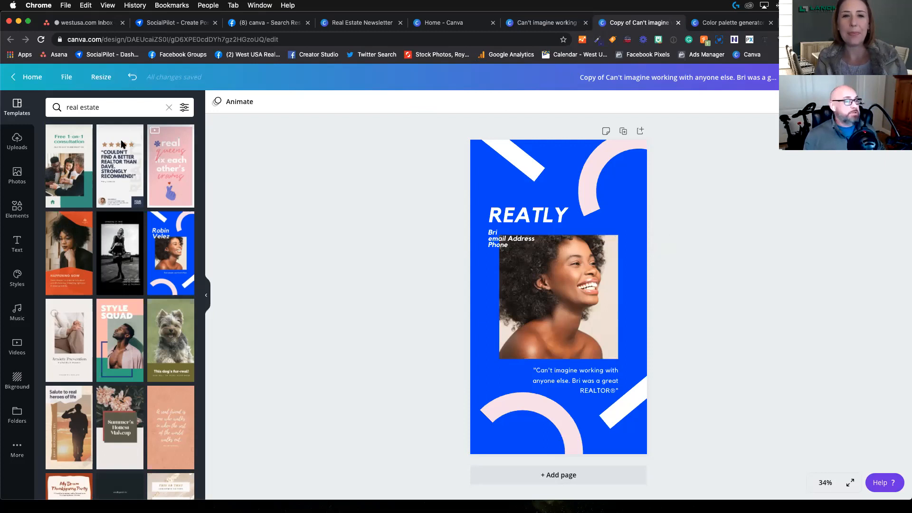